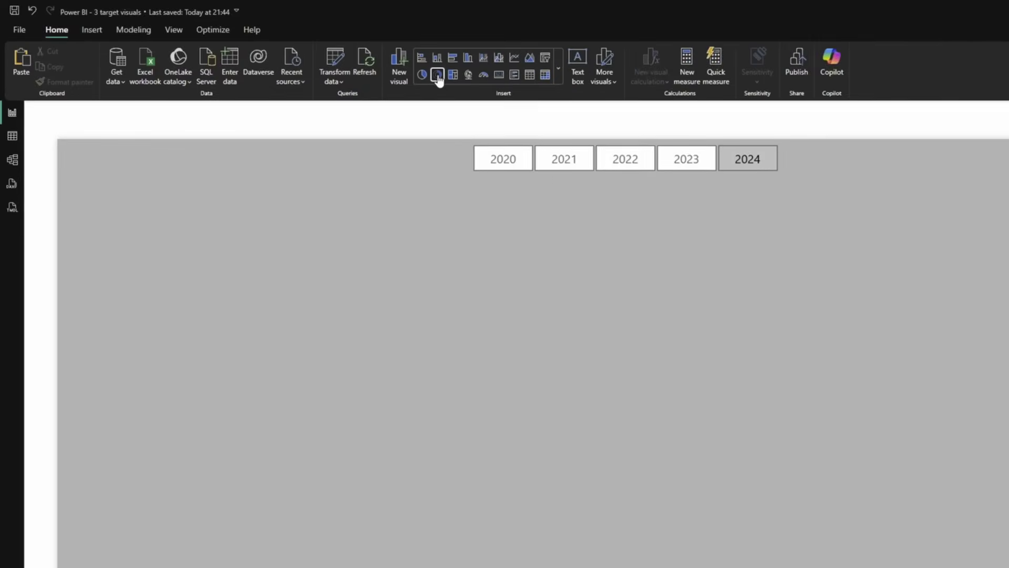
Insert a donut chart near the page centre showing TOTAL SALES and TO TARGET as two slices
{"action": "left_click", "coordinate": [438, 76]}
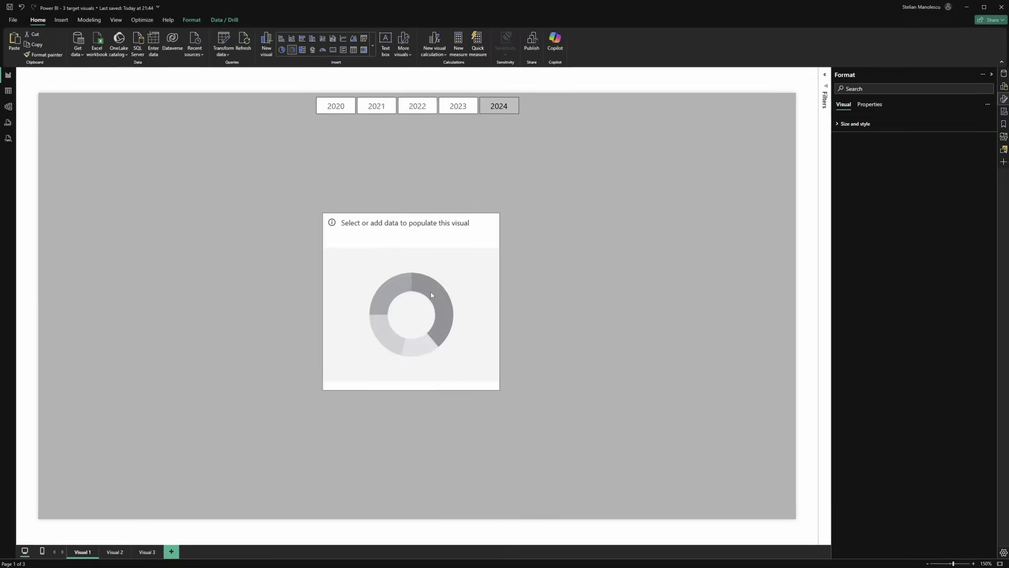
{"action": "left_click_drag", "start_coordinate": [431, 295], "coordinate": [435, 298]}
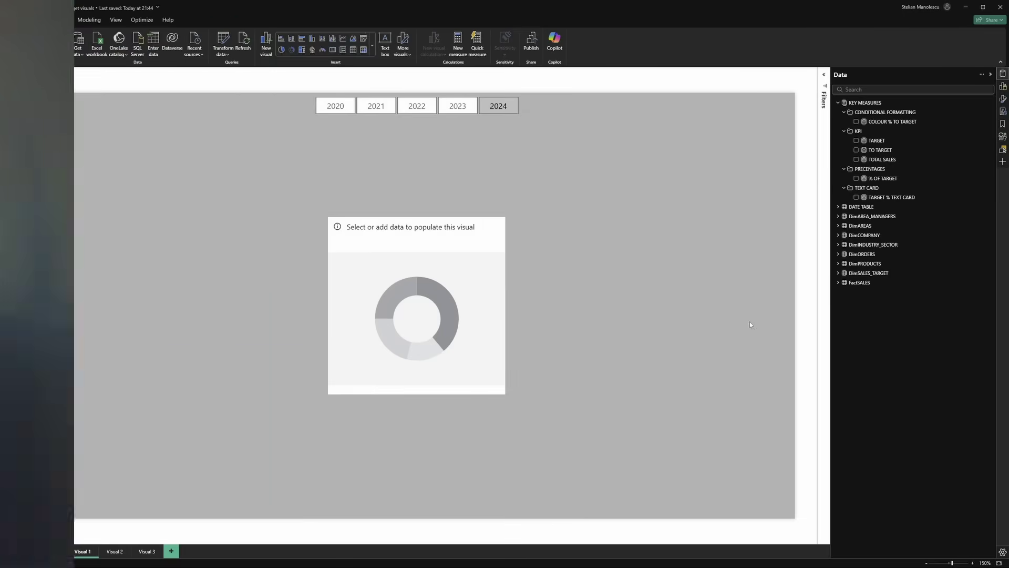
{"action": "left_click", "coordinate": [857, 159]}
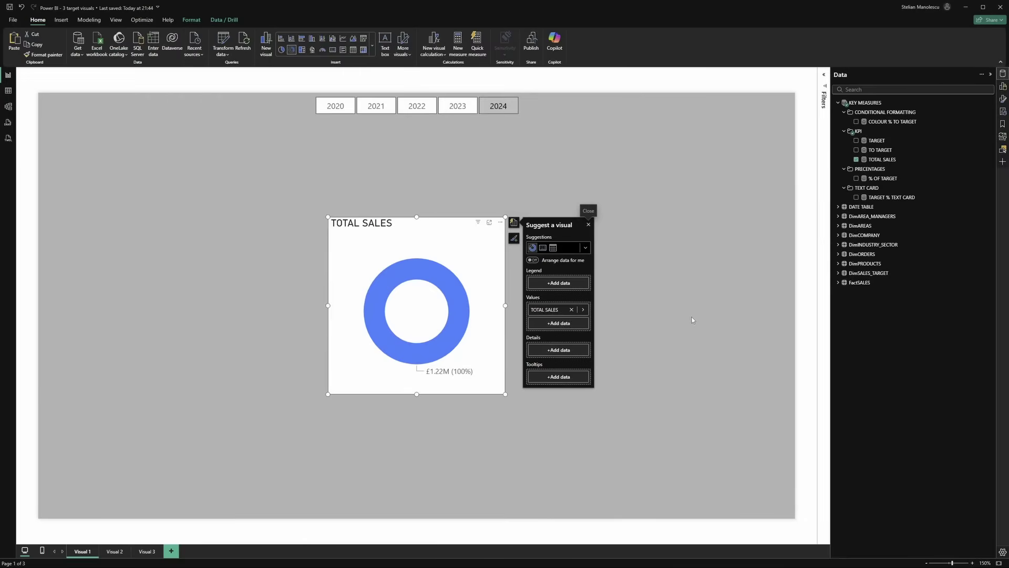
{"action": "left_click", "coordinate": [857, 150]}
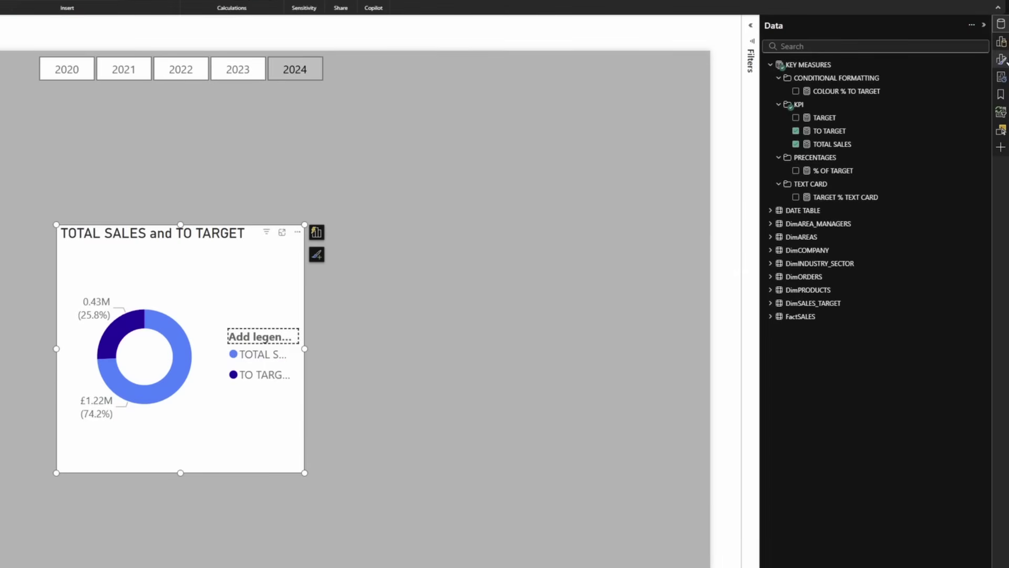
Turn off the donut's Title, Legend and Detail labels in the Format pane
{"action": "left_click", "coordinate": [1001, 60]}
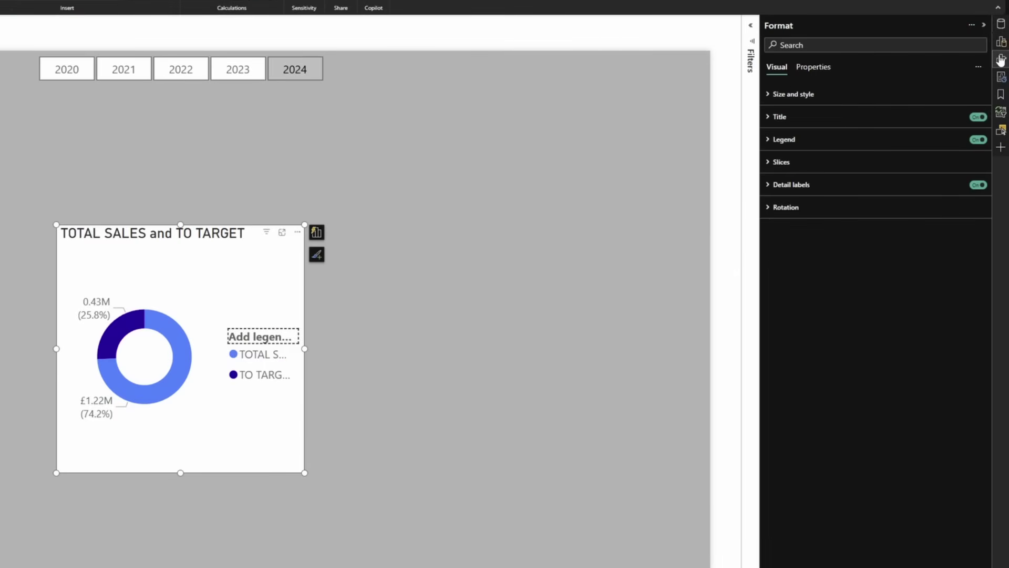
{"action": "left_click", "coordinate": [979, 118]}
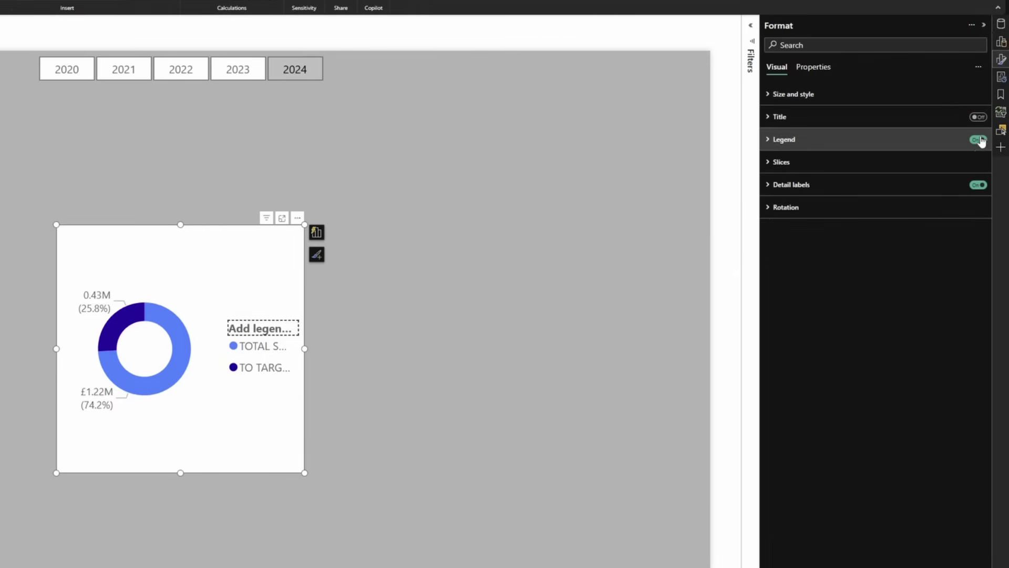
{"action": "left_click", "coordinate": [979, 140]}
{"action": "left_click", "coordinate": [979, 186]}
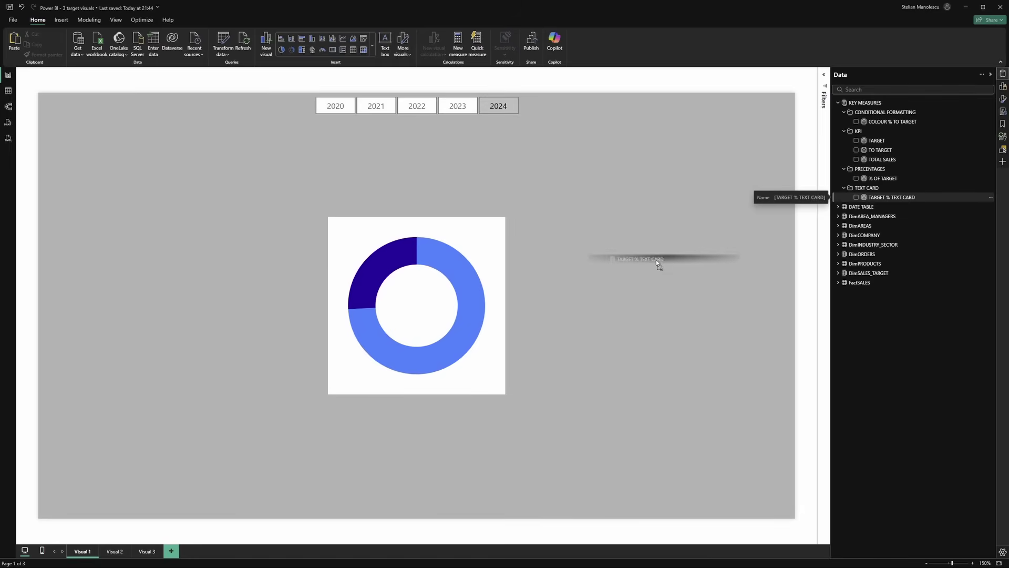
Create a TARGET % TEXT CARD card, shrink it and centre it inside the donut hole
{"action": "left_click_drag", "start_coordinate": [656, 259], "coordinate": [570, 295]}
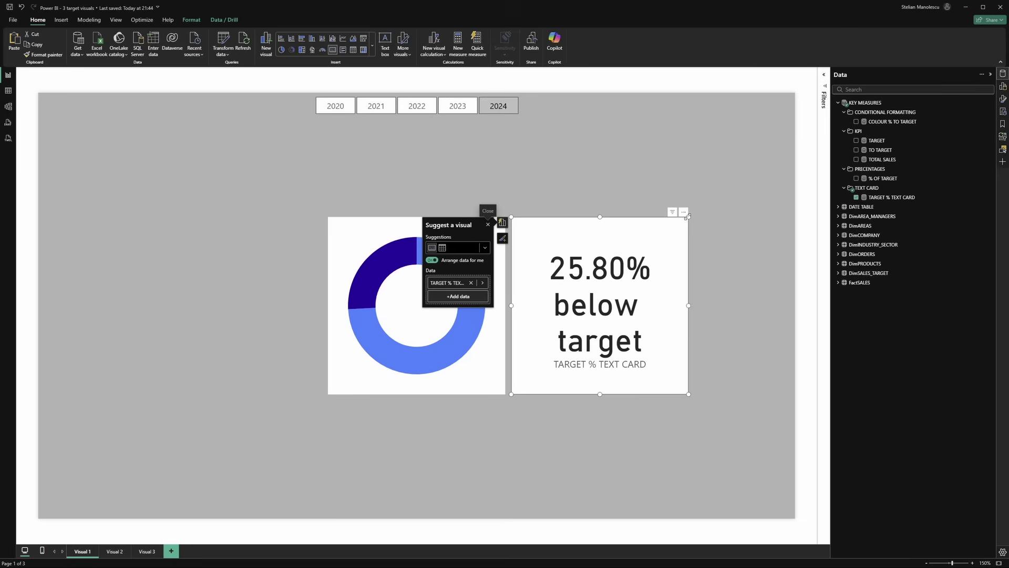
{"action": "left_click_drag", "start_coordinate": [688, 217], "coordinate": [612, 320]}
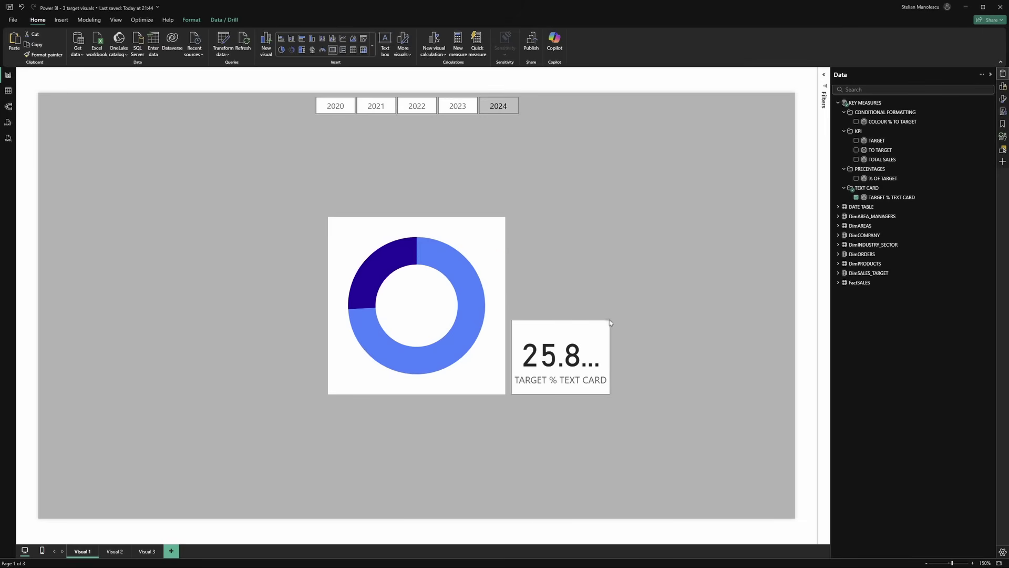
{"action": "left_click_drag", "start_coordinate": [588, 362], "coordinate": [443, 310]}
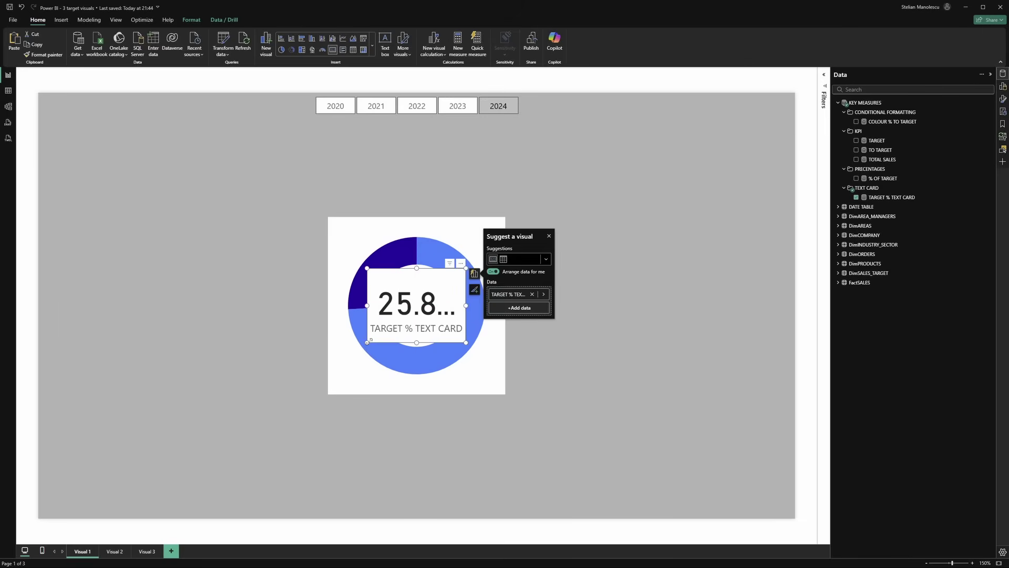
{"action": "left_click_drag", "start_coordinate": [368, 342], "coordinate": [388, 328]}
{"action": "left_click_drag", "start_coordinate": [430, 294], "coordinate": [416, 306]}
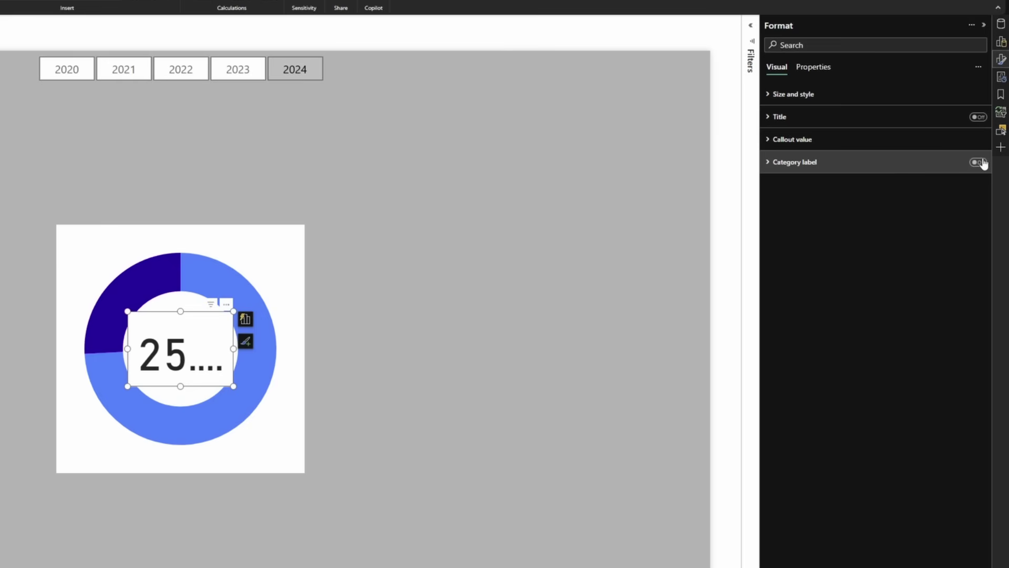
Set the card's callout value to DIN 20 bold, centre it, and turn the card background off
{"action": "left_click", "coordinate": [825, 147]}
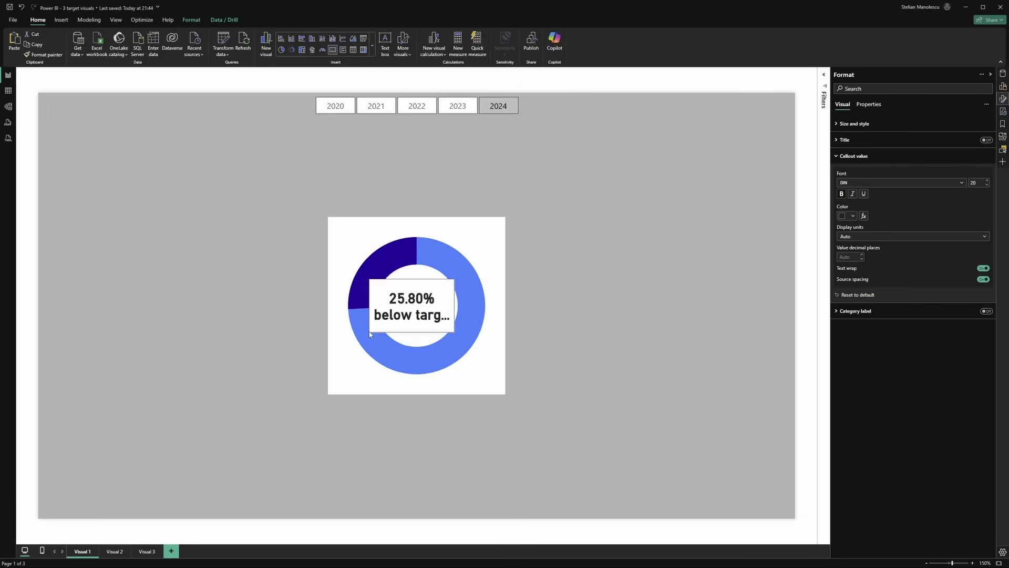
{"action": "left_click_drag", "start_coordinate": [417, 317], "coordinate": [422, 310]}
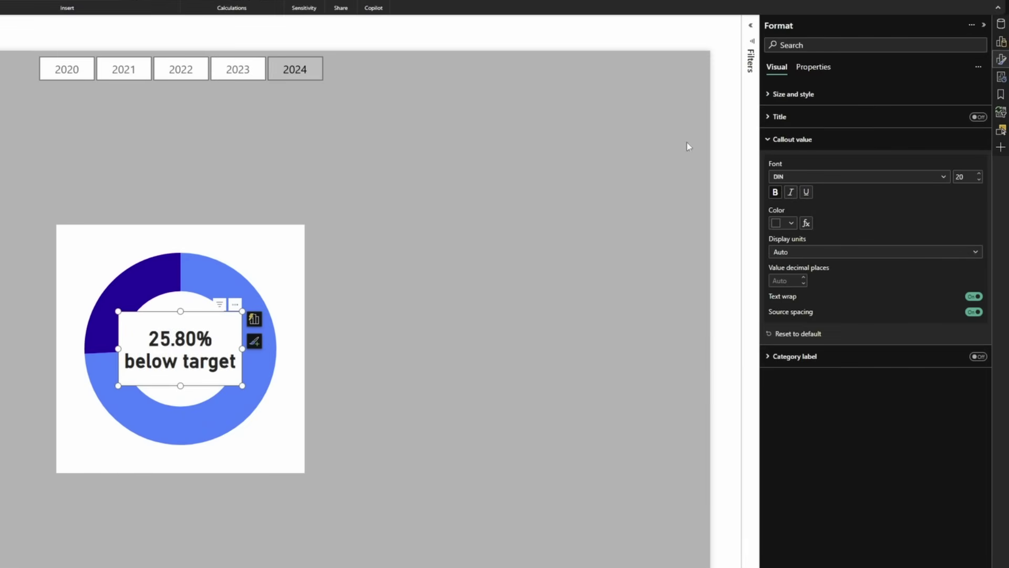
{"action": "left_click", "coordinate": [770, 140]}
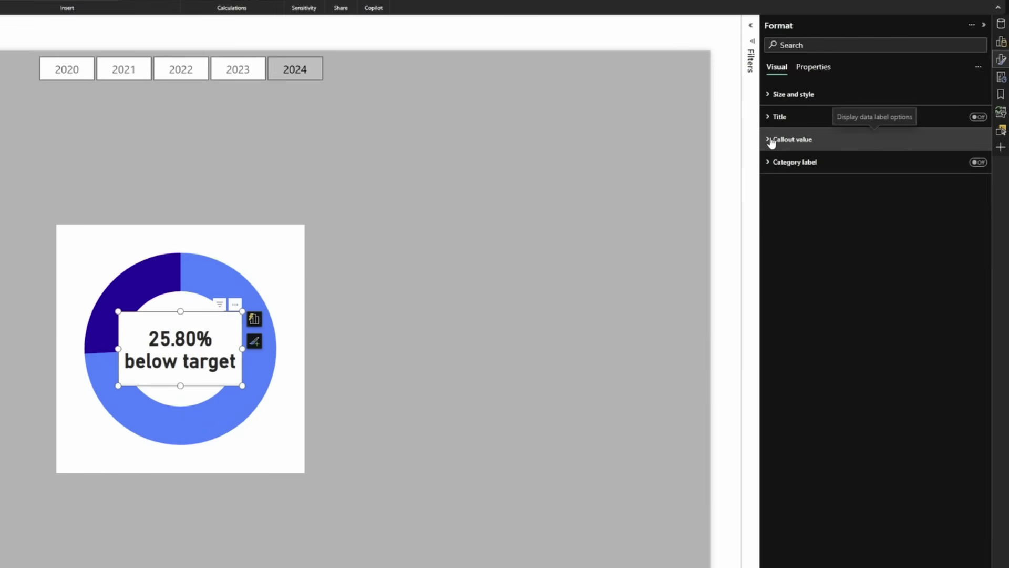
{"action": "left_click", "coordinate": [771, 95]}
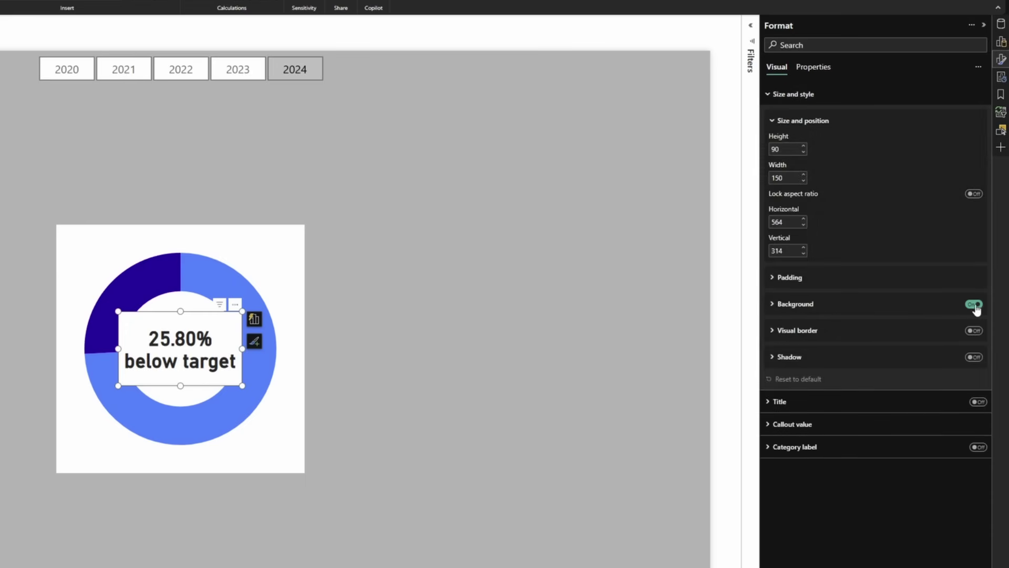
{"action": "left_click", "coordinate": [538, 368]}
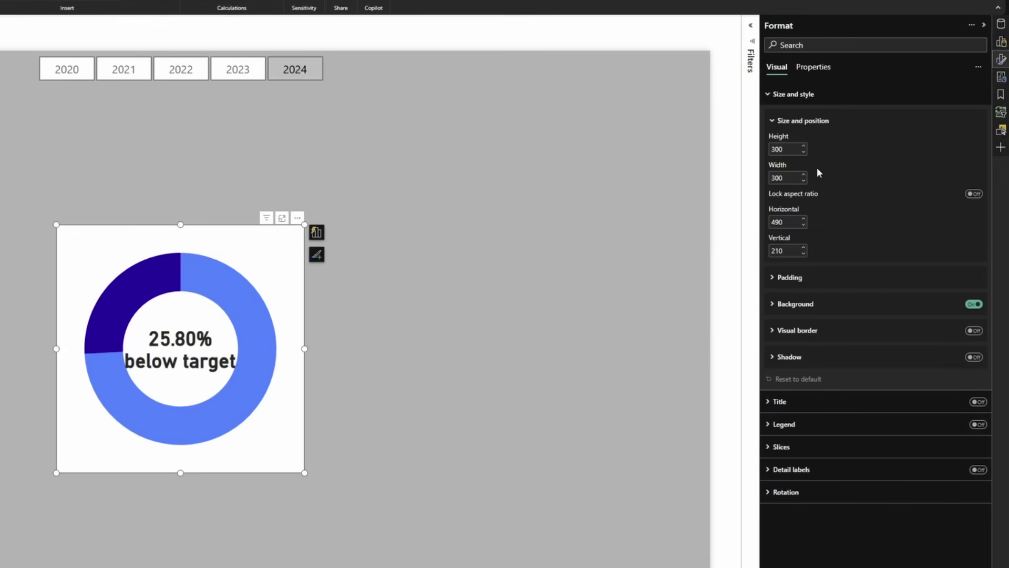
Review the donut's slice colours and ring spacing, with the inner radius at 75%
{"action": "left_click", "coordinate": [791, 448]}
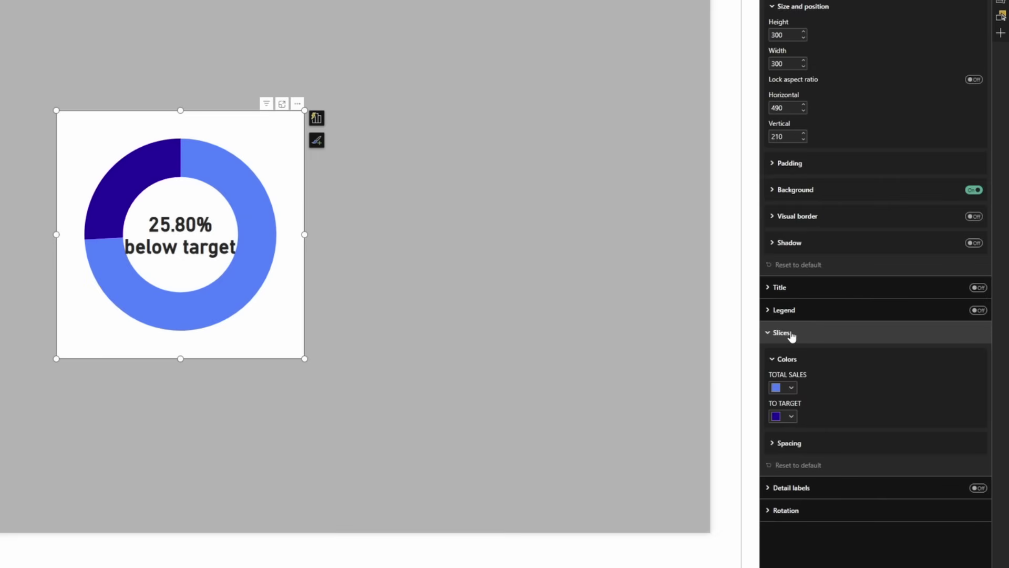
{"action": "left_click", "coordinate": [806, 444]}
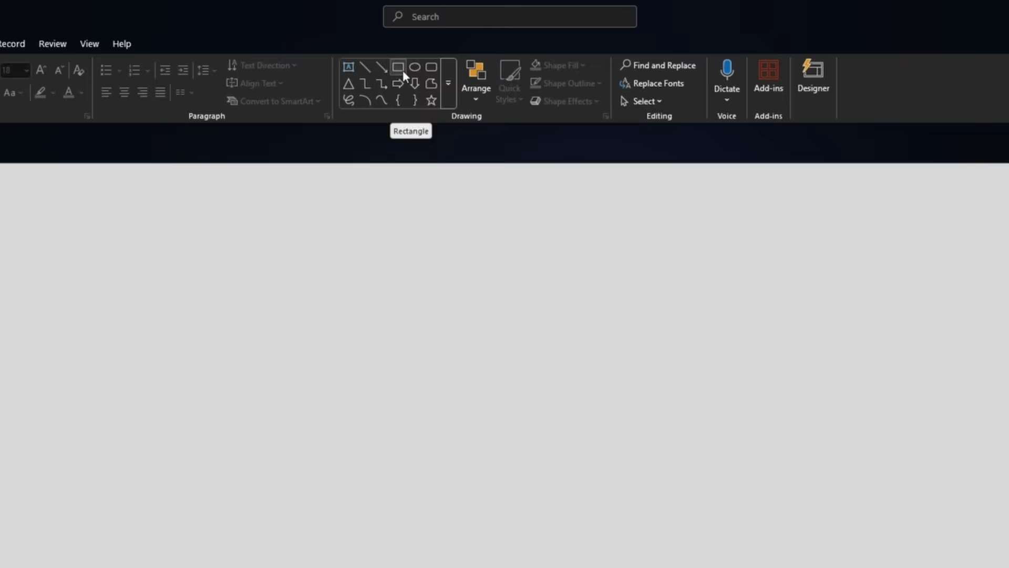
Draw a tall rectangle near the slide centre and give it no outline
{"action": "left_click", "coordinate": [402, 70]}
{"action": "left_click_drag", "start_coordinate": [455, 187], "coordinate": [471, 361]}
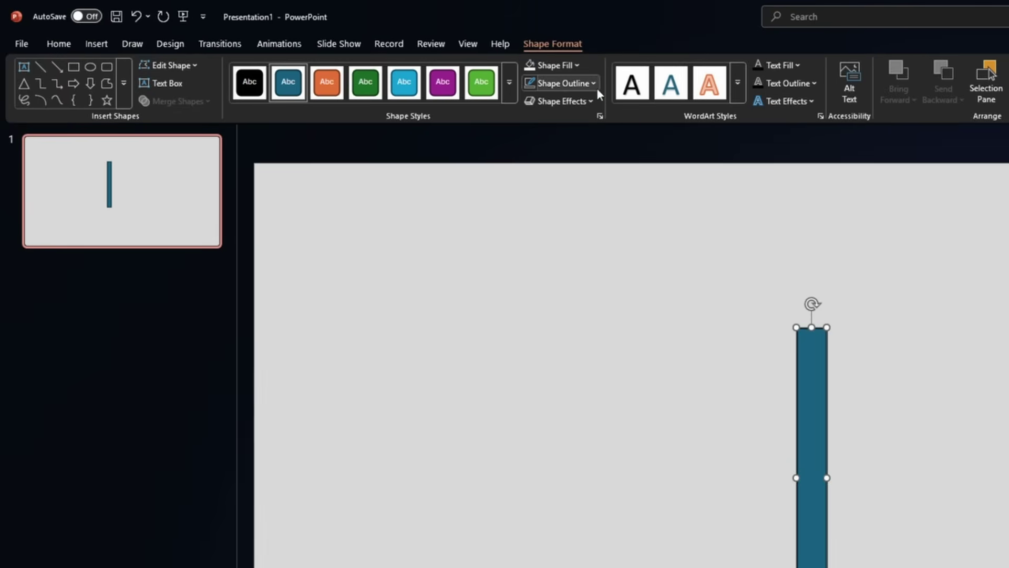
{"action": "left_click", "coordinate": [594, 84]}
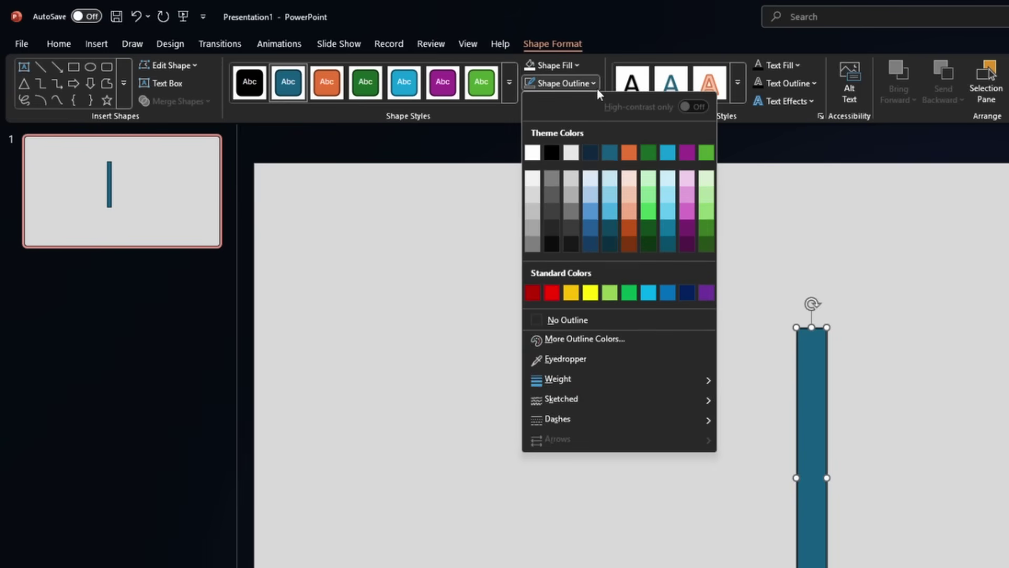
{"action": "left_click", "coordinate": [566, 320]}
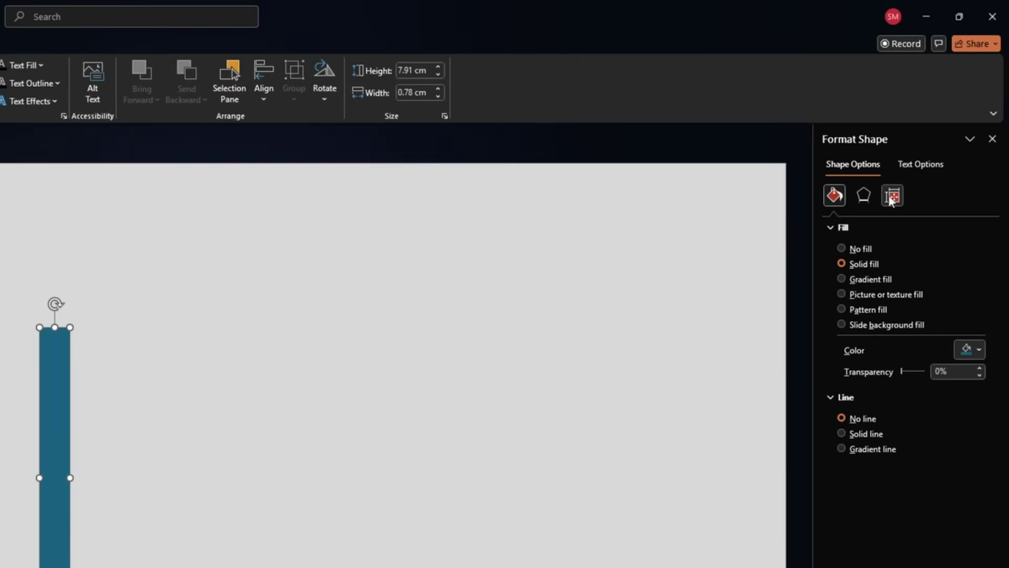
Size the rectangle to 8 cm high and 0.05 cm wide
{"action": "left_click", "coordinate": [942, 112]}
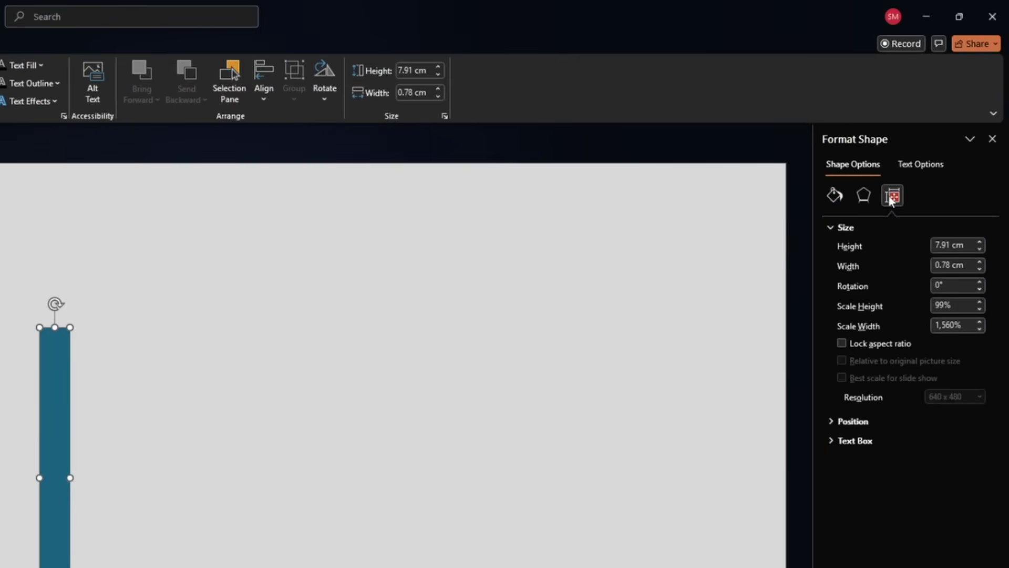
{"action": "left_click", "coordinate": [948, 244]}
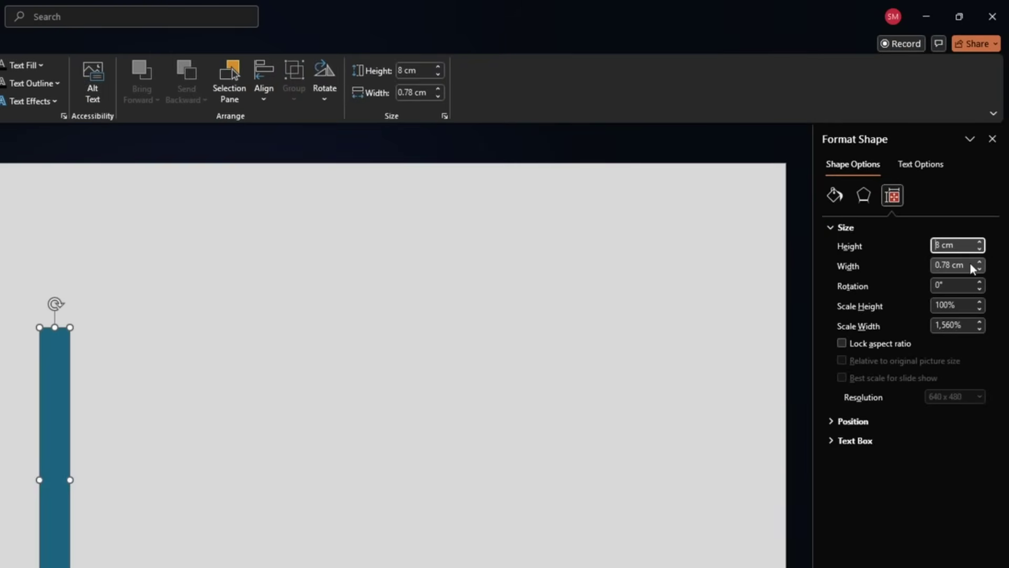
{"action": "key", "text": "Tab"}
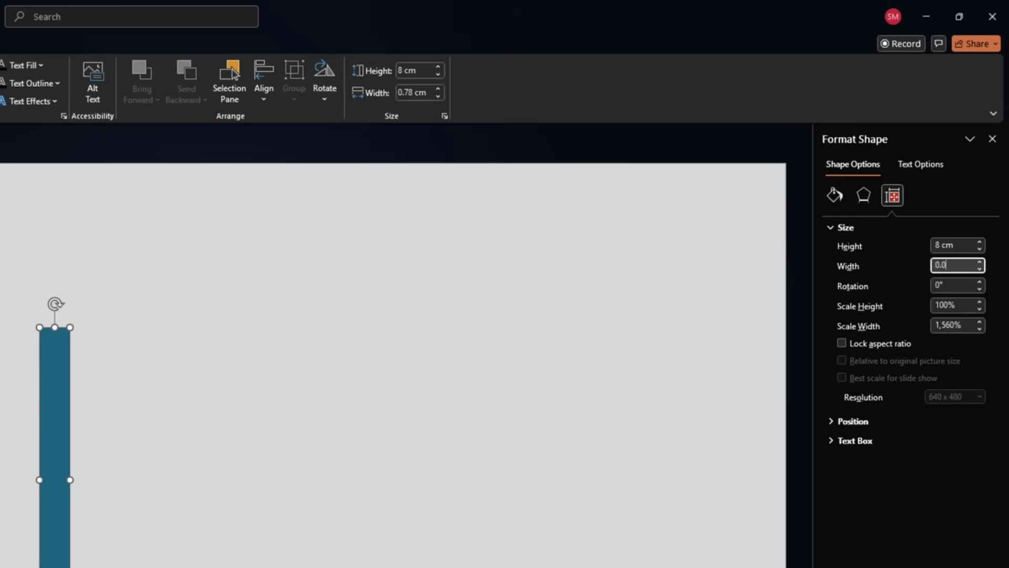
{"action": "type", "text": "0.05"}
{"action": "key", "text": "Return"}
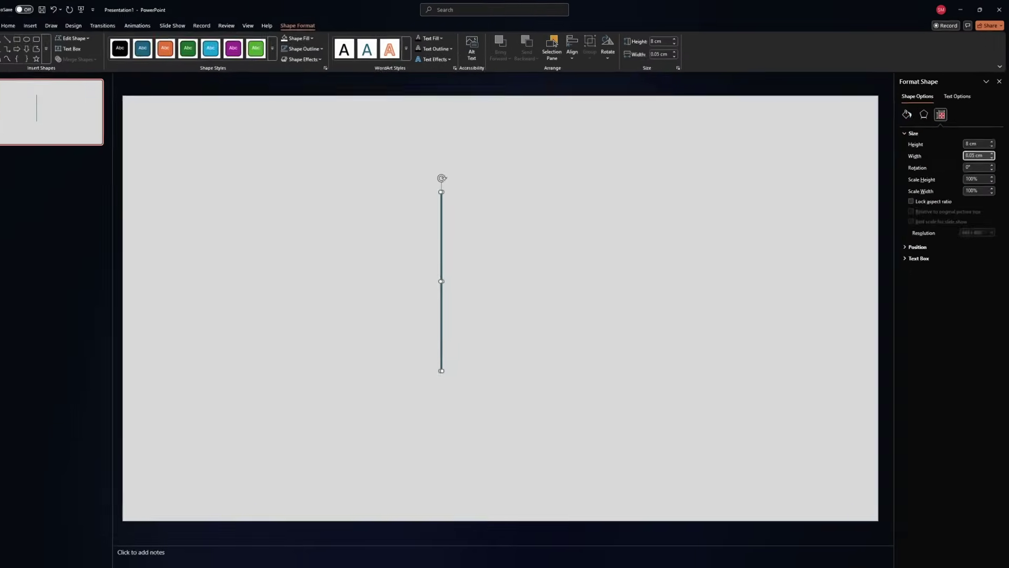
Copy the thin line and paste several duplicates onto the slide with Ctrl+V
{"action": "key", "text": "ctrl+c"}
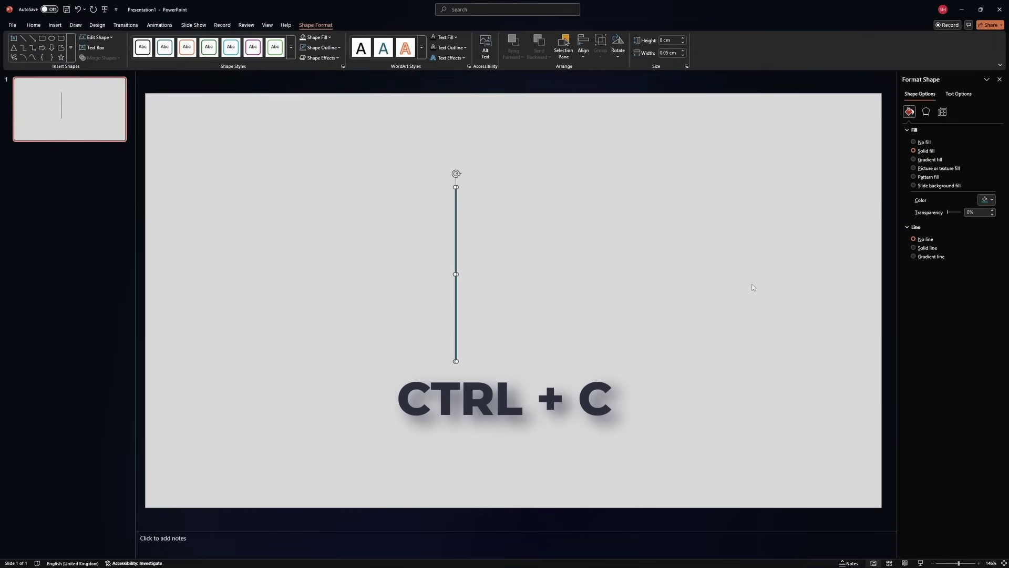
{"action": "left_click", "coordinate": [715, 282]}
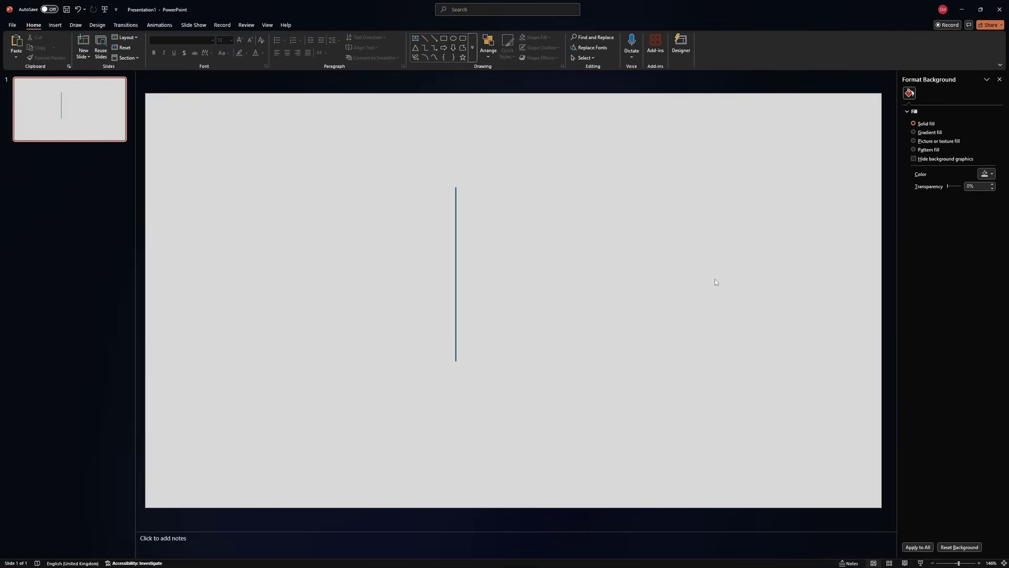
{"action": "key", "text": "ctrl+v"}
{"action": "key", "text": "ctrl+v"}
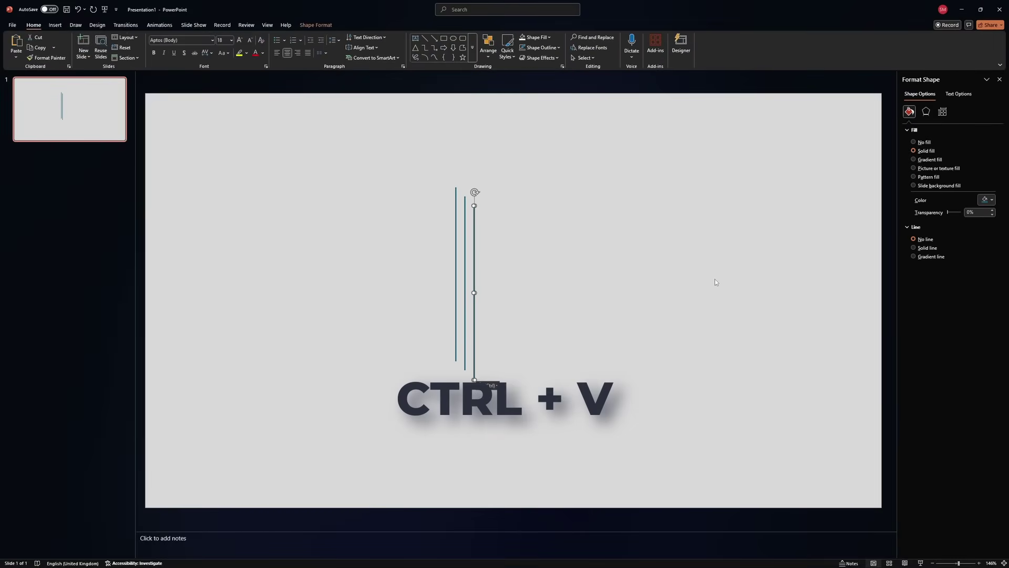
{"action": "key", "text": "ctrl+v"}
{"action": "key", "text": "ctrl+v"}
{"action": "key", "text": "ctrl+v"}
{"action": "key", "text": "ctrl+v"}
{"action": "key", "text": "ctrl+v"}
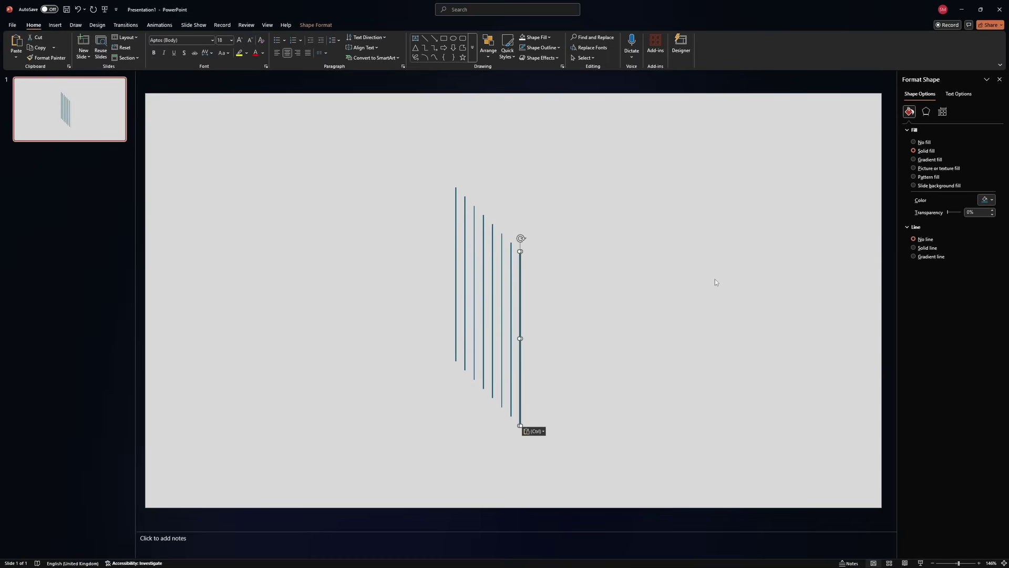
{"action": "key", "text": "ctrl+v"}
{"action": "key", "text": "ctrl+v"}
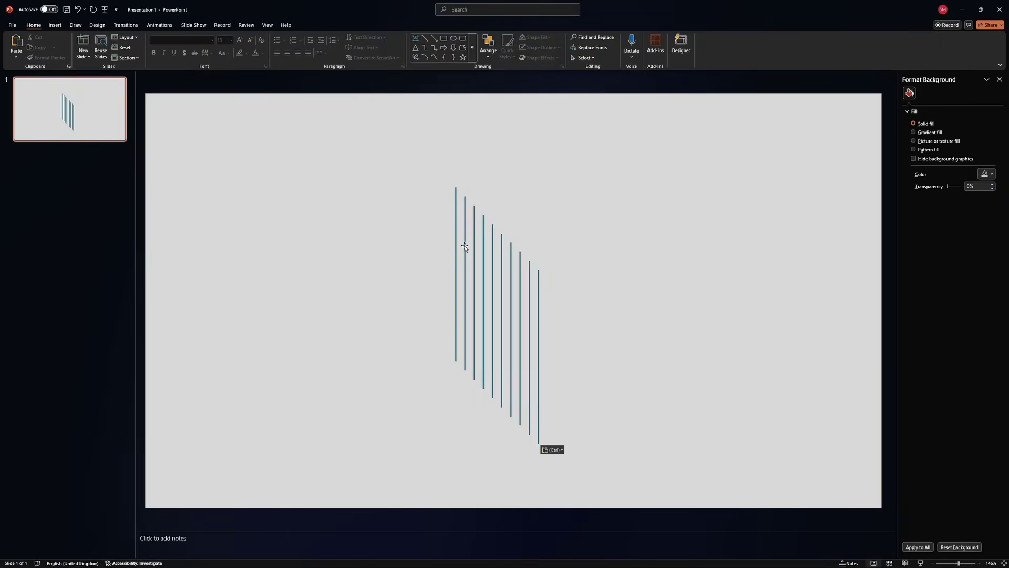
Rotate the second, third and fourth lines to 18°, 36° and 54°
{"action": "left_click", "coordinate": [465, 246]}
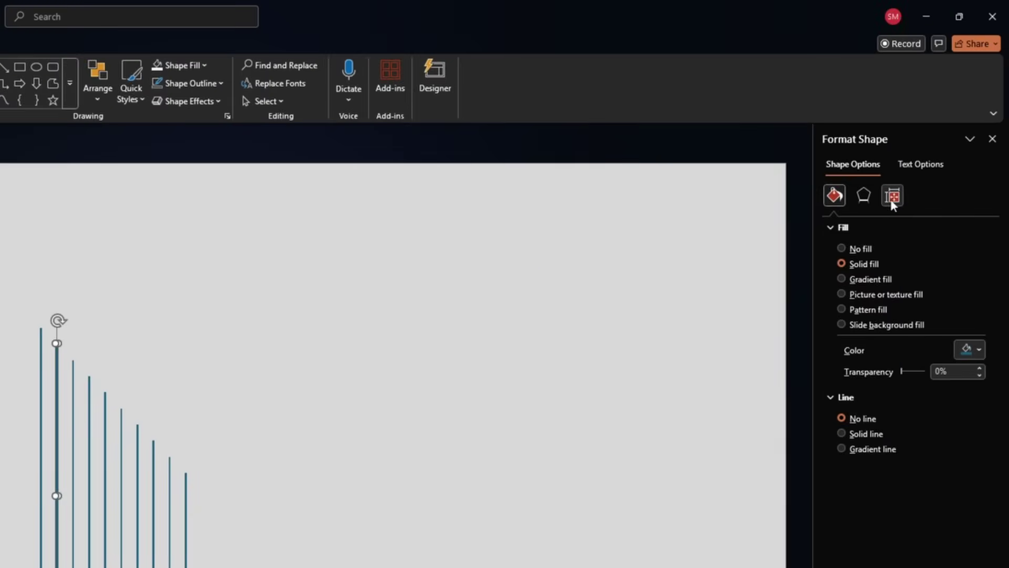
{"action": "left_click", "coordinate": [893, 197]}
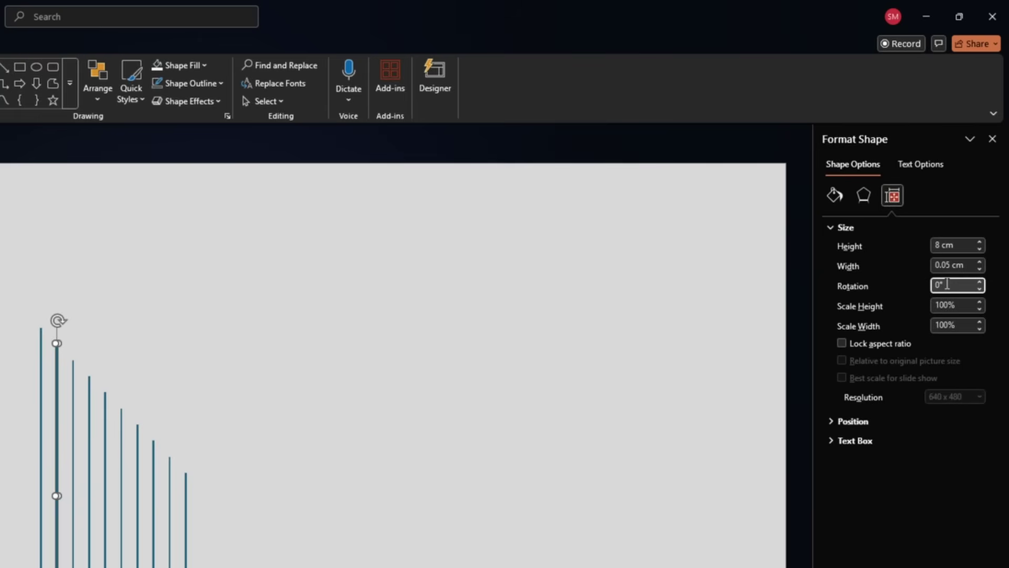
{"action": "type", "text": "3.6"}
{"action": "key", "text": "Return"}
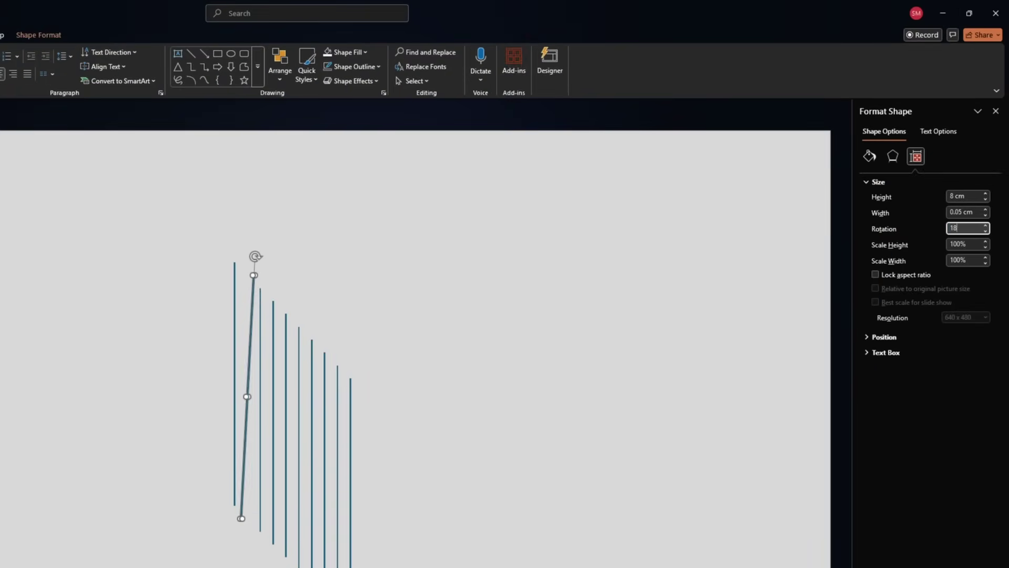
{"action": "key", "text": "Return"}
{"action": "left_click", "coordinate": [259, 422]}
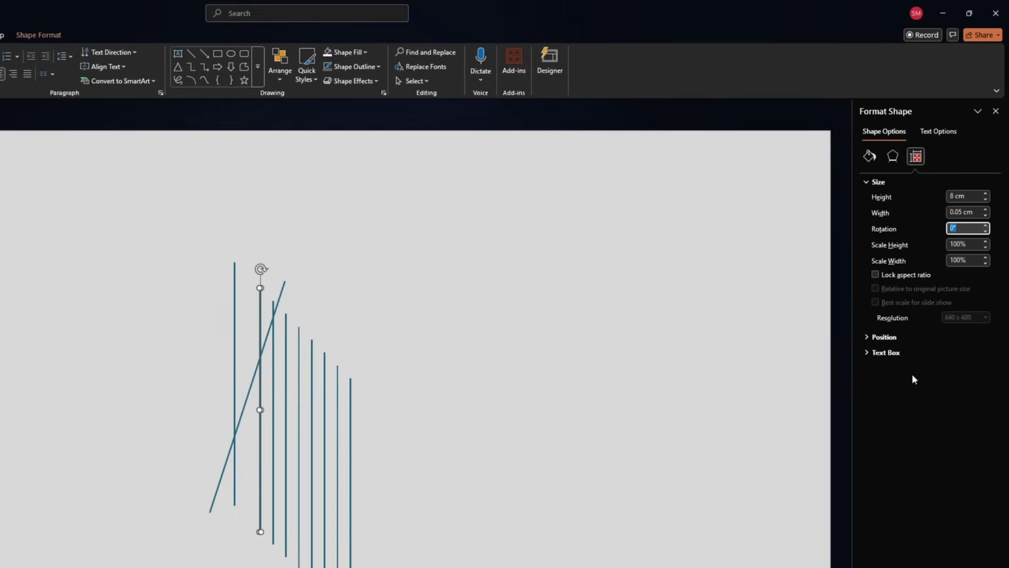
{"action": "type", "text": "36"}
{"action": "key", "text": "Return"}
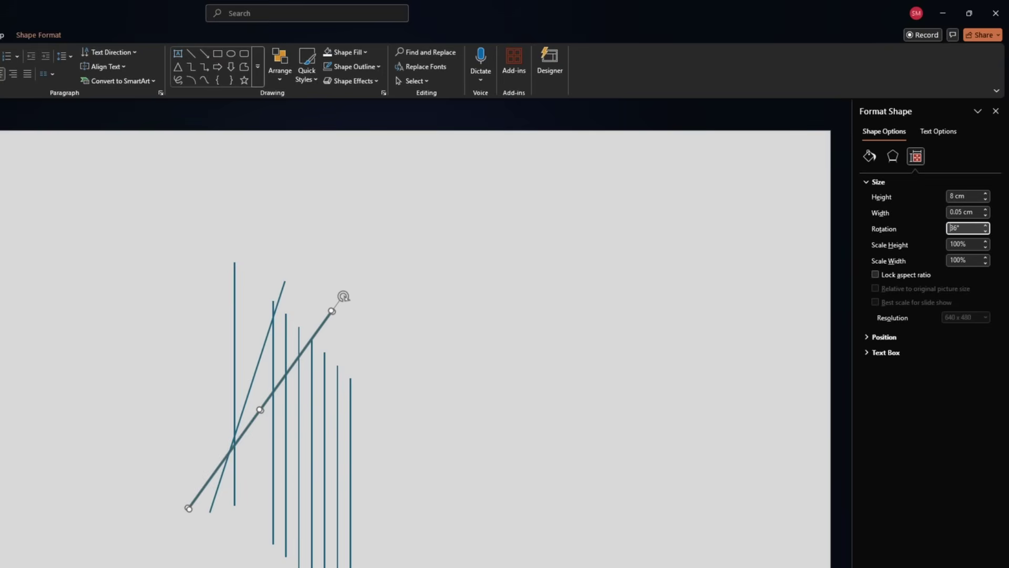
{"action": "left_click", "coordinate": [273, 437]}
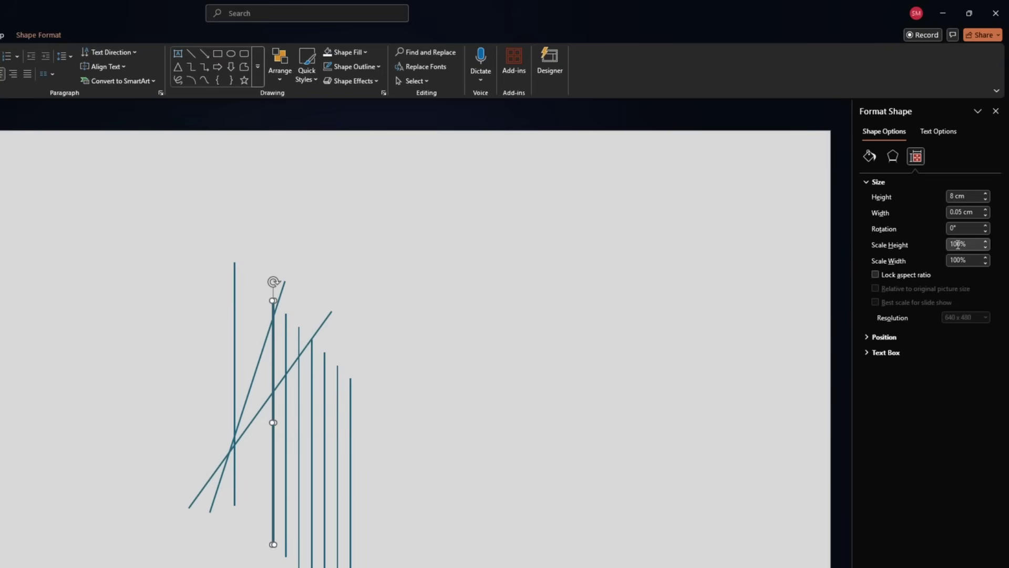
{"action": "type", "text": "54"}
{"action": "key", "text": "Return"}
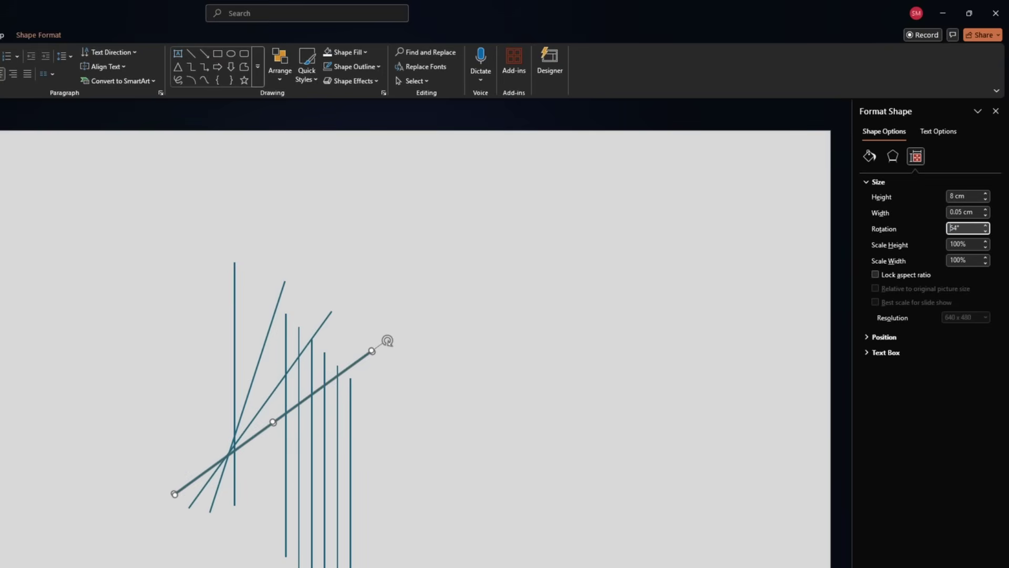
Rotate the next three lines to 72°, 90° and 108°
{"action": "left_click", "coordinate": [285, 462]}
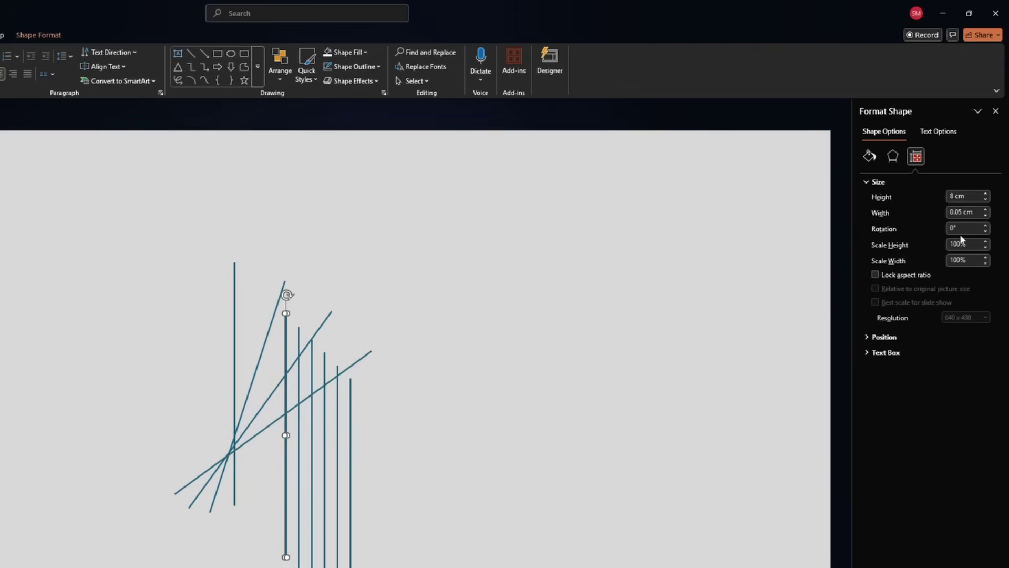
{"action": "type", "text": "72"}
{"action": "key", "text": "Return"}
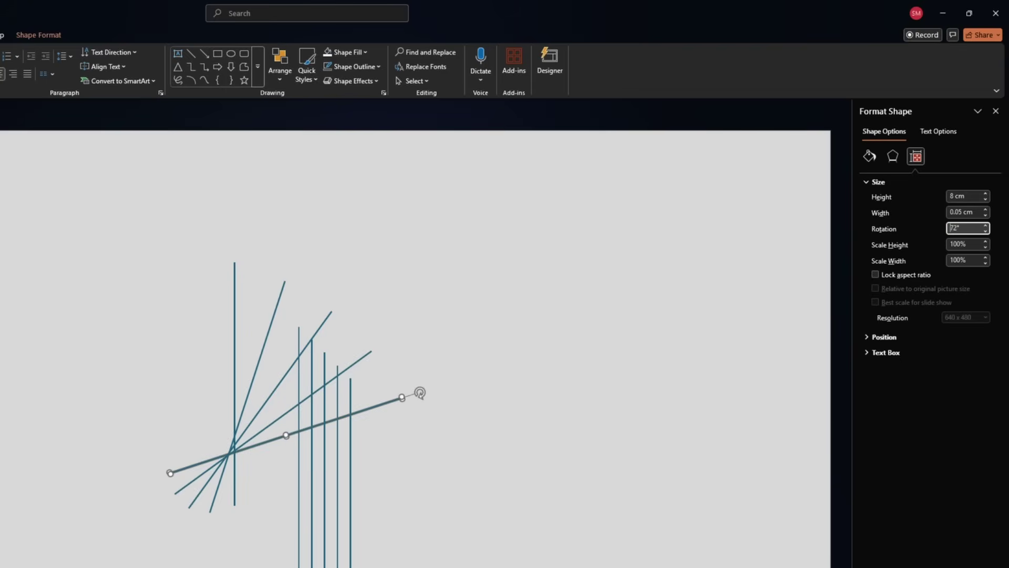
{"action": "left_click", "coordinate": [298, 455]}
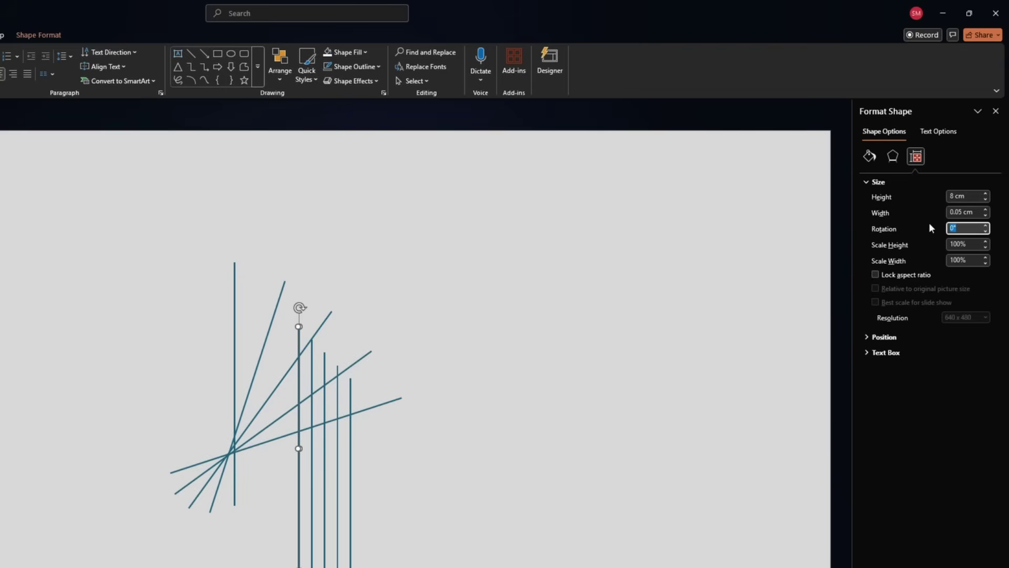
{"action": "type", "text": "90"}
{"action": "key", "text": "Return"}
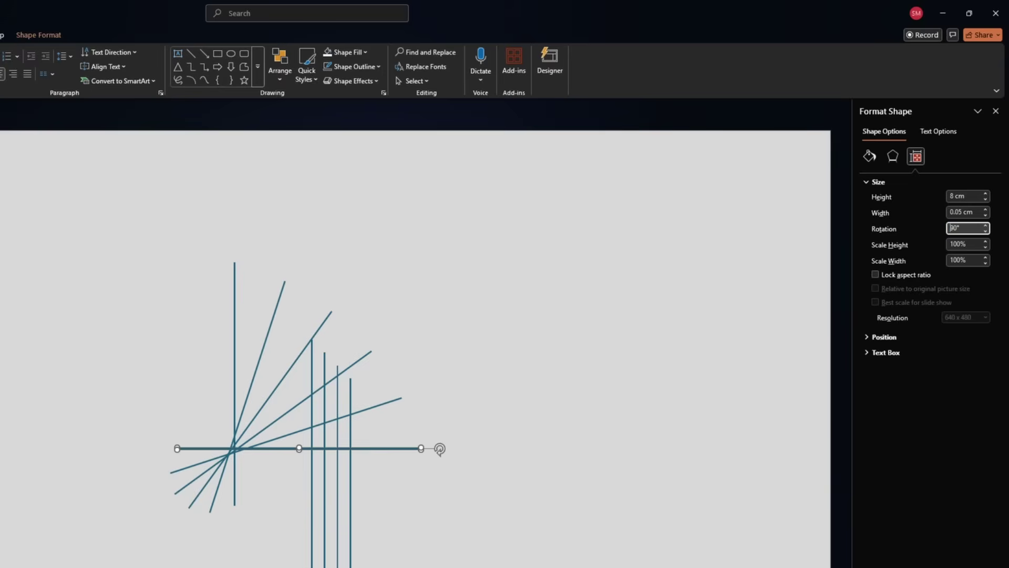
{"action": "left_click", "coordinate": [309, 503]}
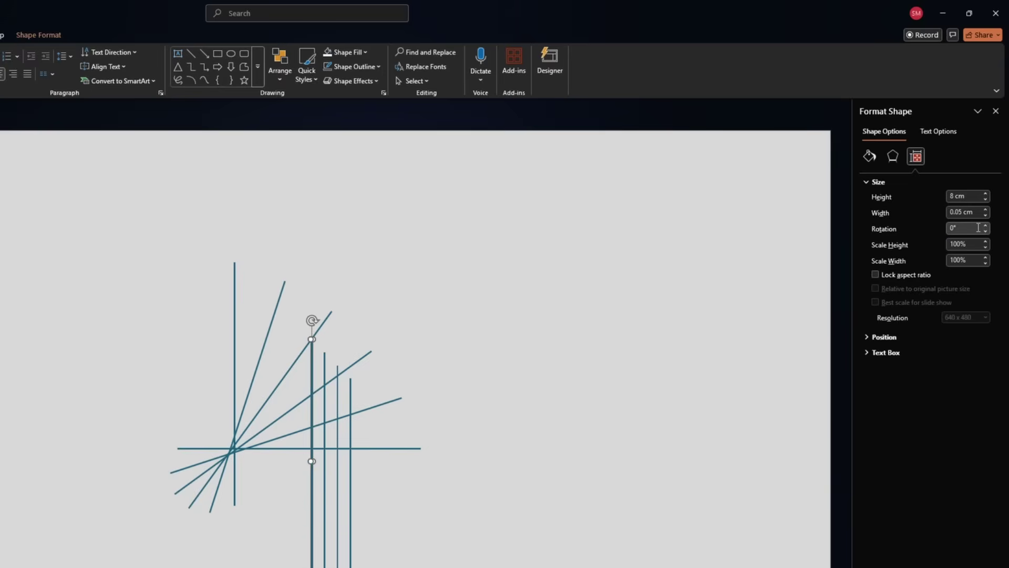
{"action": "type", "text": "108"}
{"action": "key", "text": "Return"}
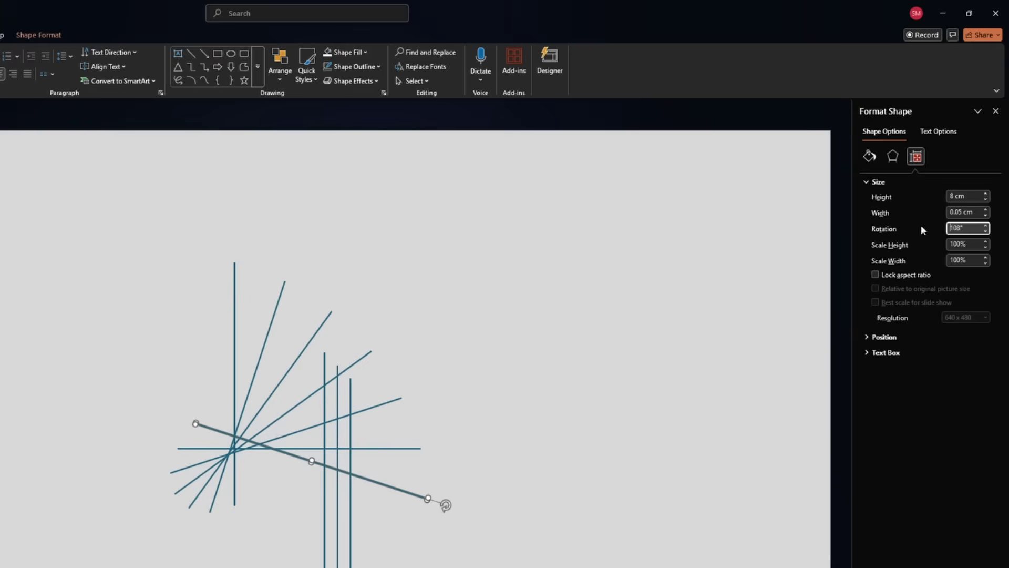
Rotate the last three lines to 126°, 144° and 162°
{"action": "left_click", "coordinate": [324, 494]}
{"action": "left_click", "coordinate": [966, 232]}
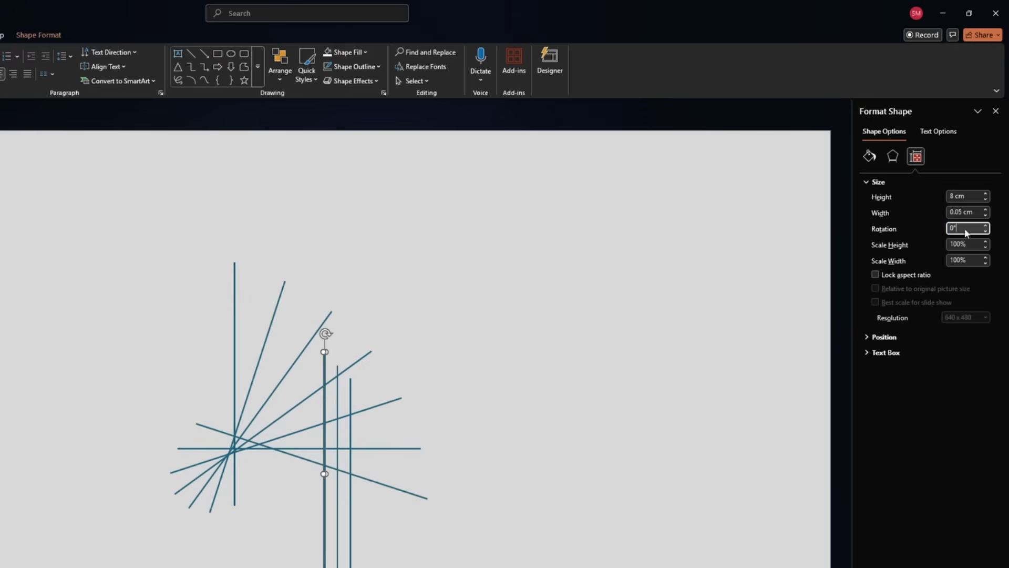
{"action": "type", "text": "126"}
{"action": "key", "text": "Return"}
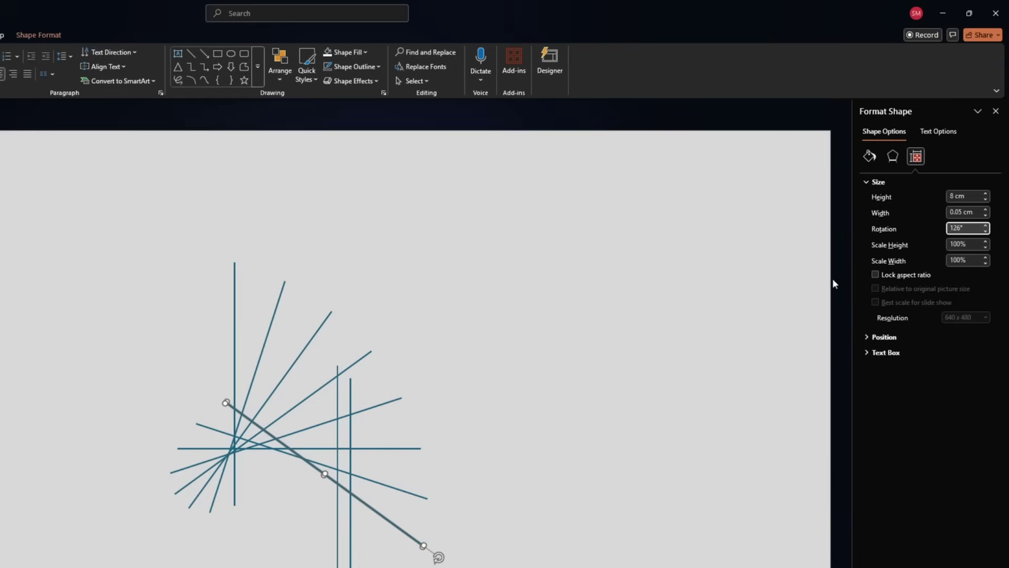
{"action": "left_click", "coordinate": [337, 539]}
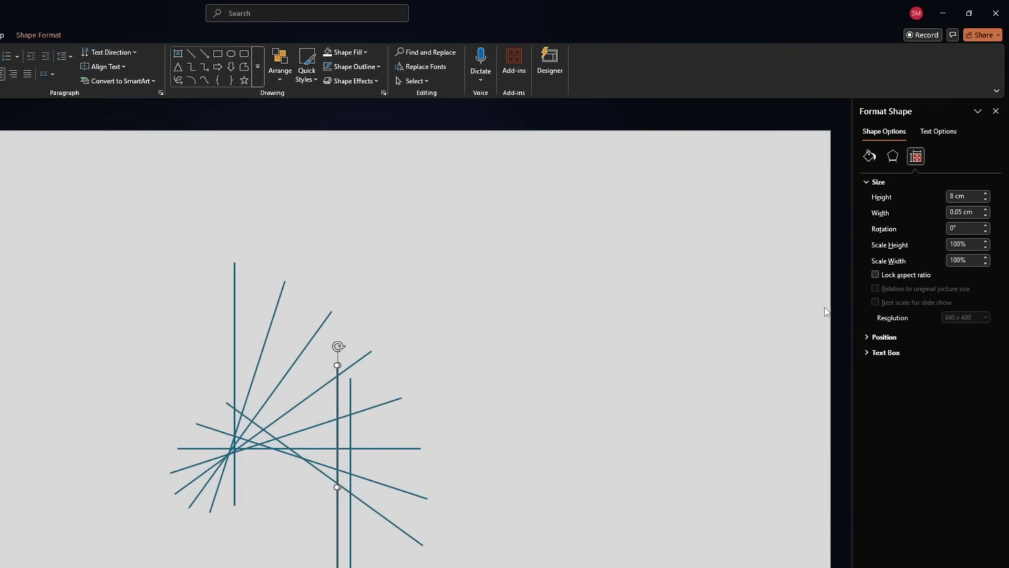
{"action": "double_click", "coordinate": [958, 228]}
{"action": "type", "text": "144"}
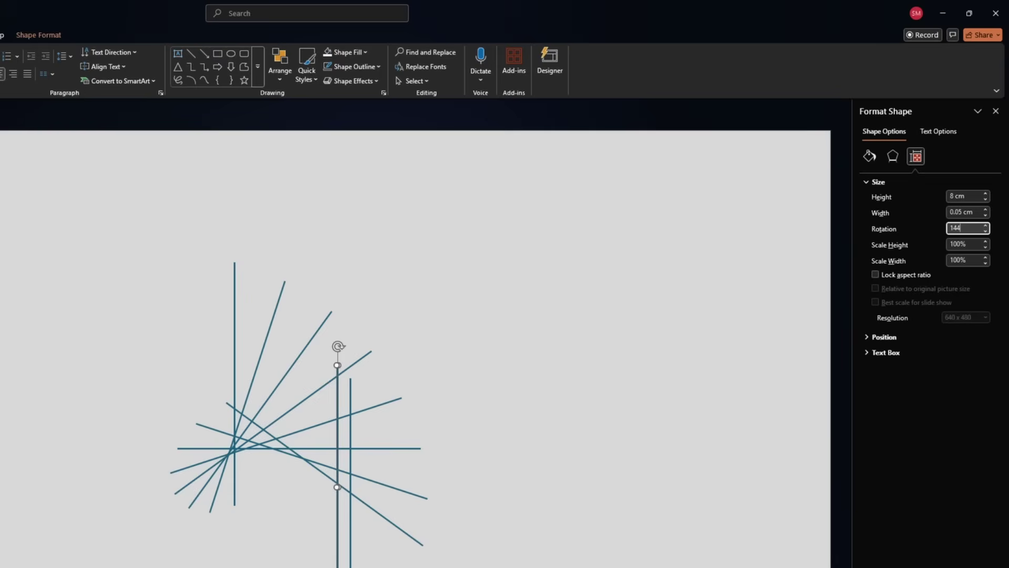
{"action": "key", "text": "Return"}
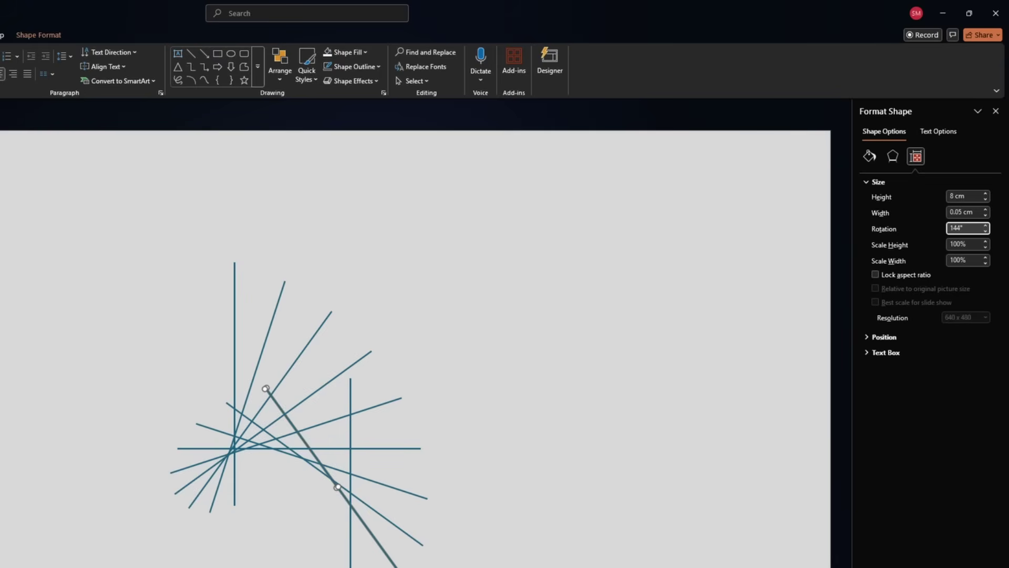
{"action": "left_click", "coordinate": [352, 564]}
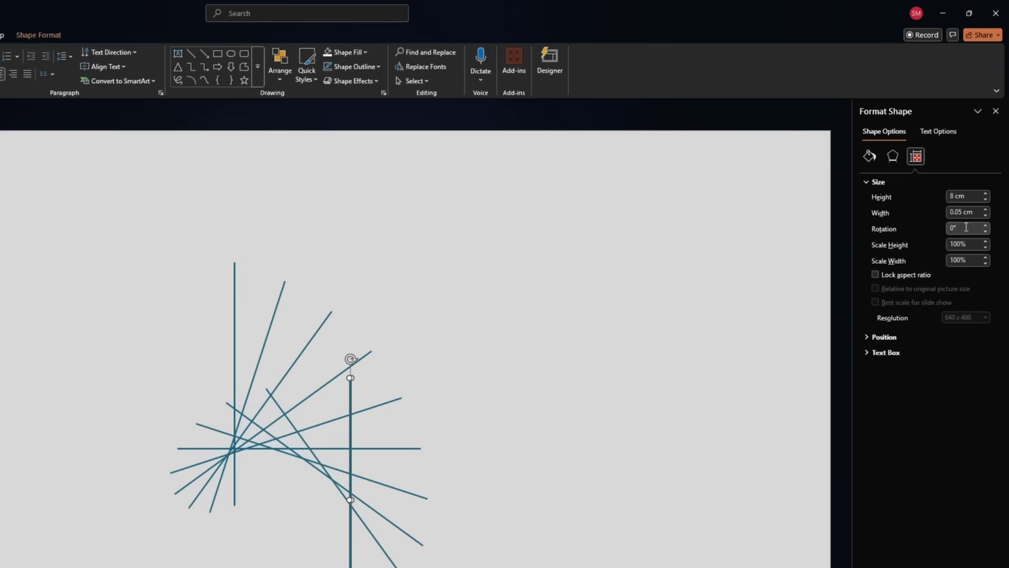
{"action": "type", "text": "162"}
{"action": "key", "text": "Return"}
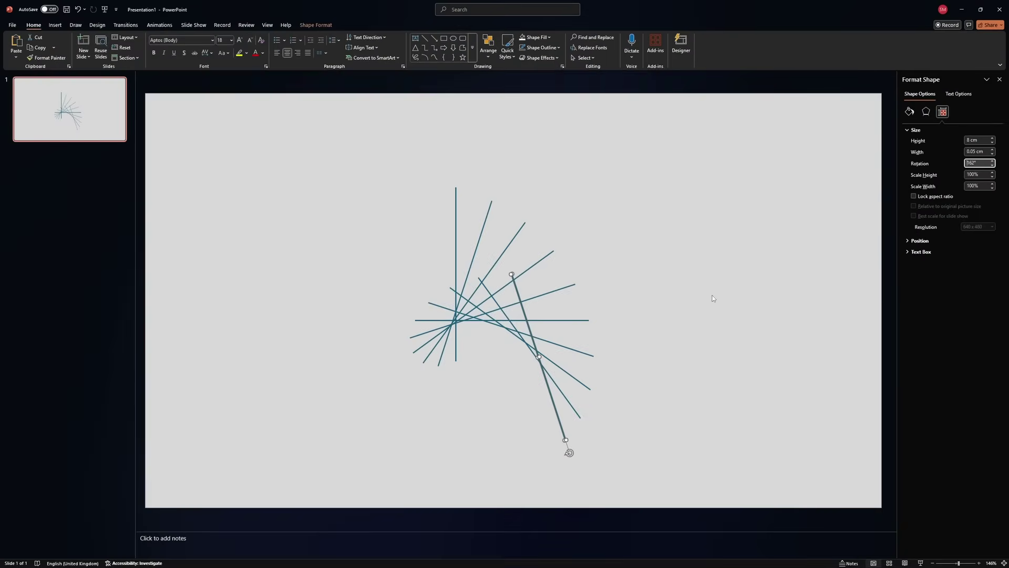
Select all ten lines and apply Align Center and Align Middle so they cross at one point
{"action": "left_click", "coordinate": [713, 299]}
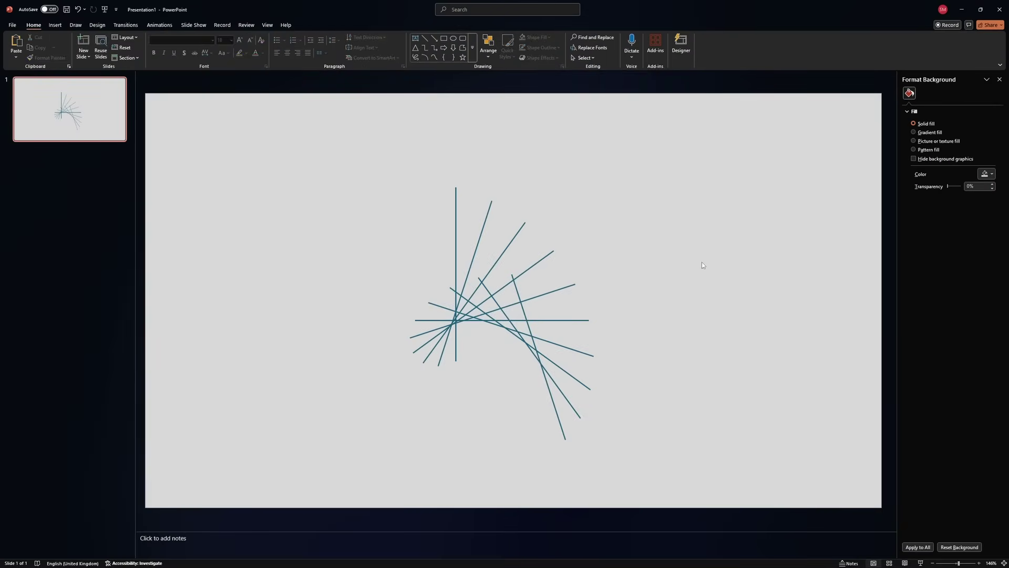
{"action": "left_click_drag", "start_coordinate": [692, 140], "coordinate": [277, 465]}
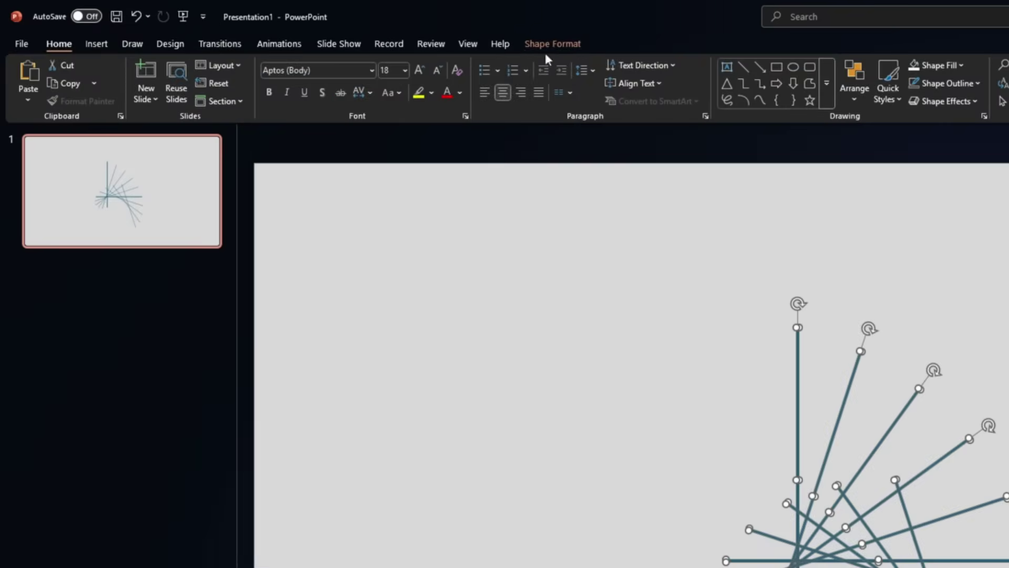
{"action": "left_click", "coordinate": [315, 25]}
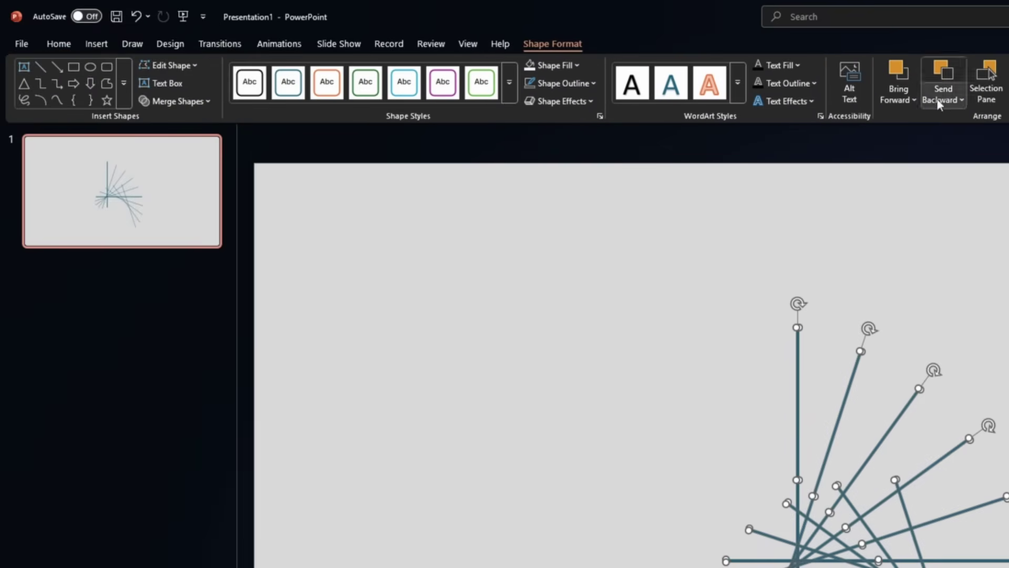
{"action": "left_click", "coordinate": [643, 96]}
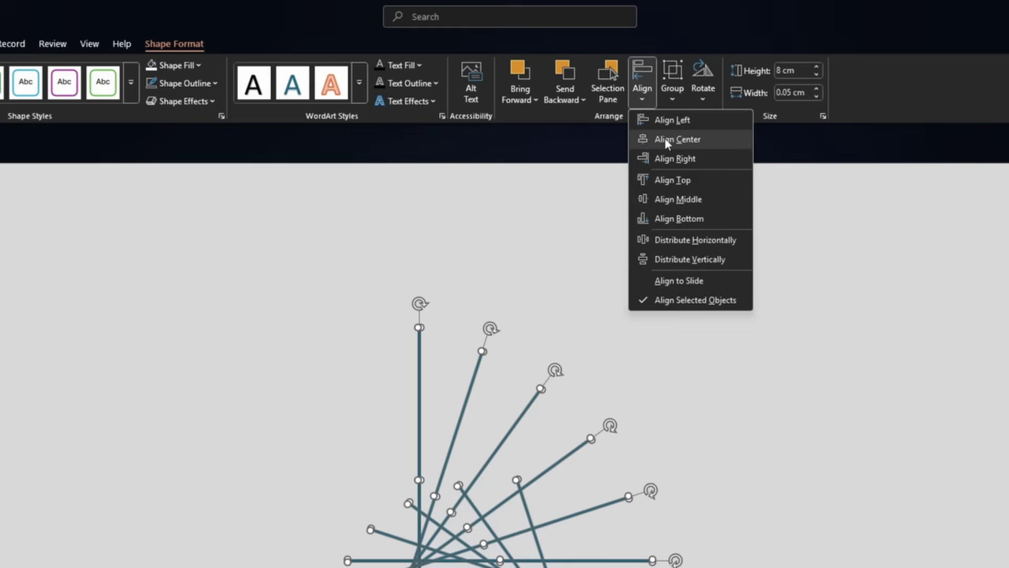
{"action": "left_click", "coordinate": [665, 139]}
{"action": "left_click", "coordinate": [646, 103]}
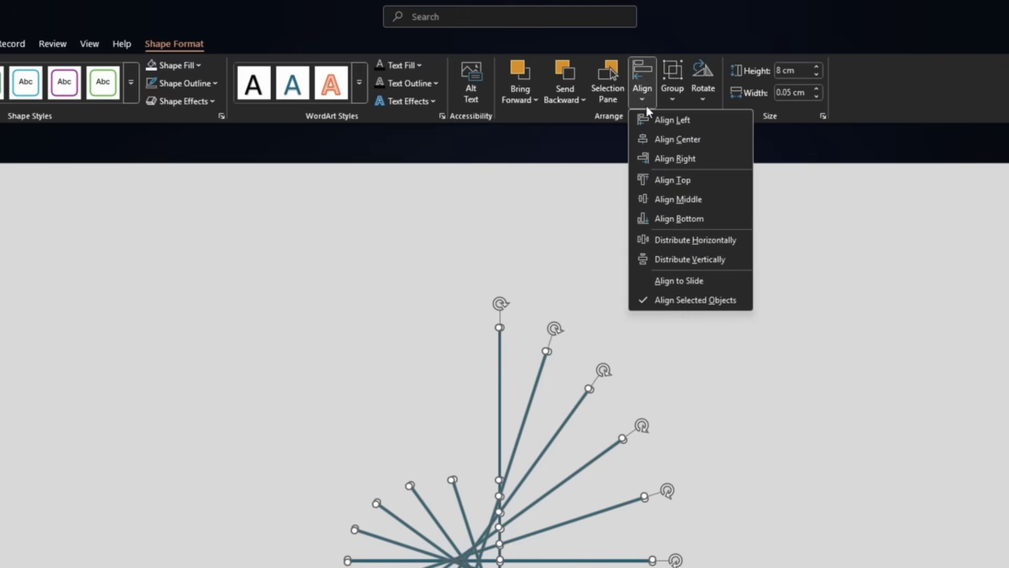
{"action": "left_click", "coordinate": [689, 199]}
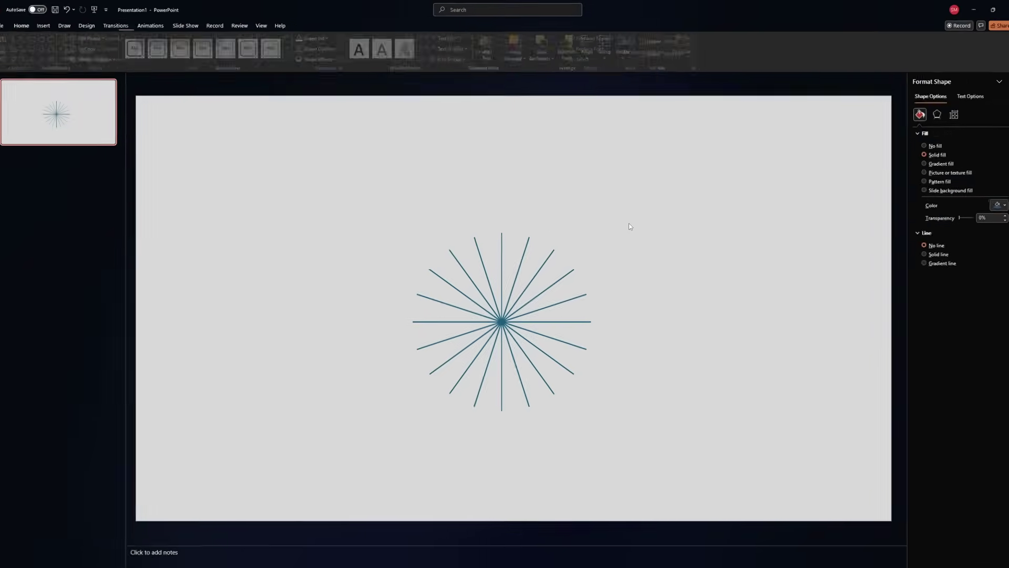
{"action": "left_click", "coordinate": [716, 378]}
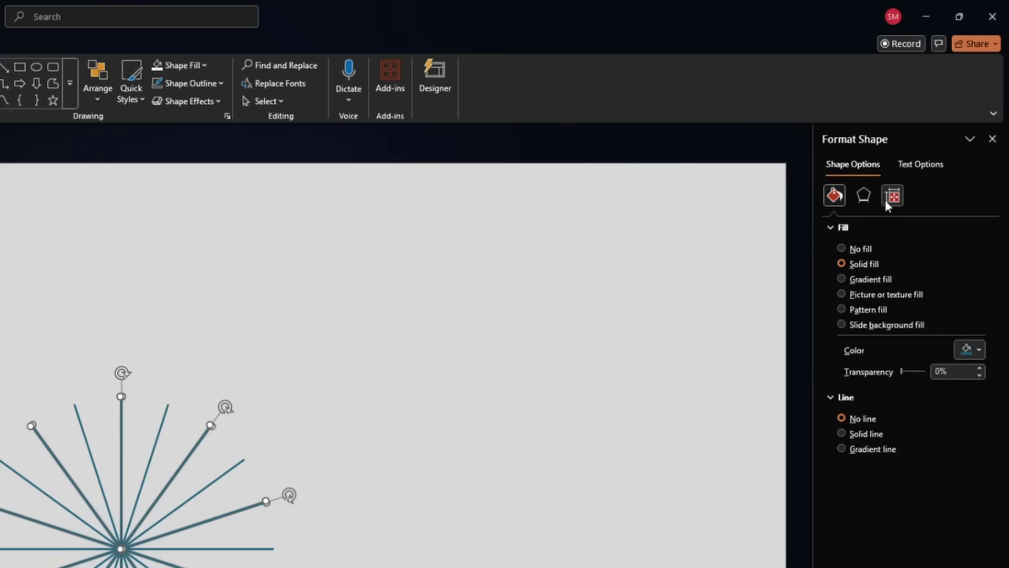
Set the width of the selected set of lines to 0.1 cm in Format Shape
{"action": "left_click", "coordinate": [888, 198]}
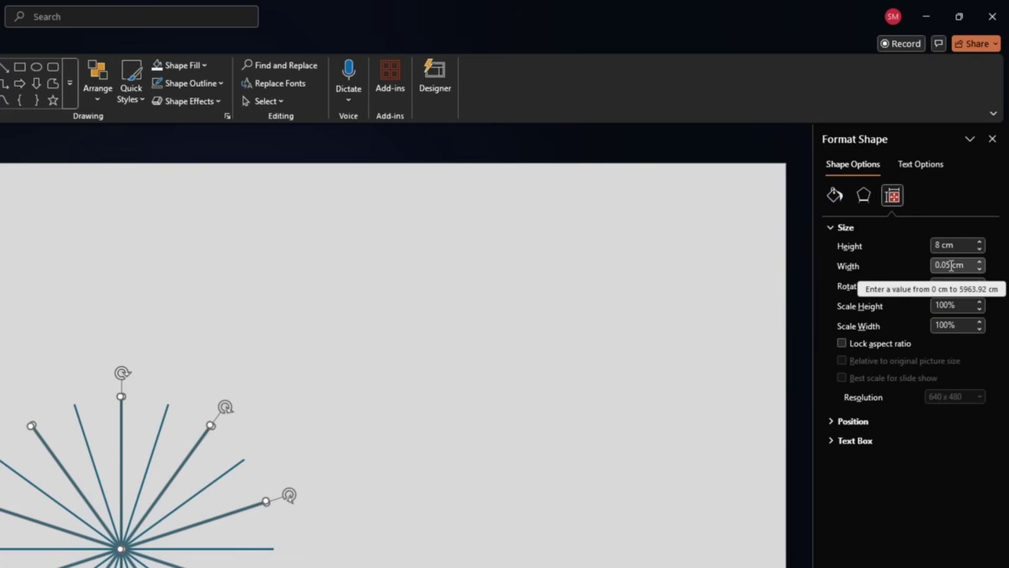
{"action": "left_click", "coordinate": [952, 266]}
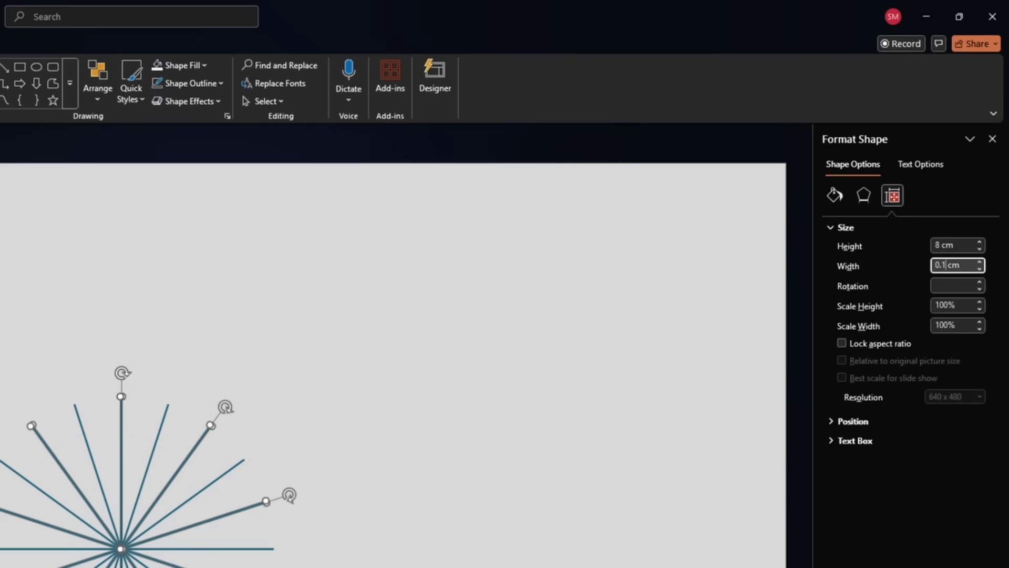
{"action": "key", "text": "Return"}
{"action": "left_click", "coordinate": [612, 555]}
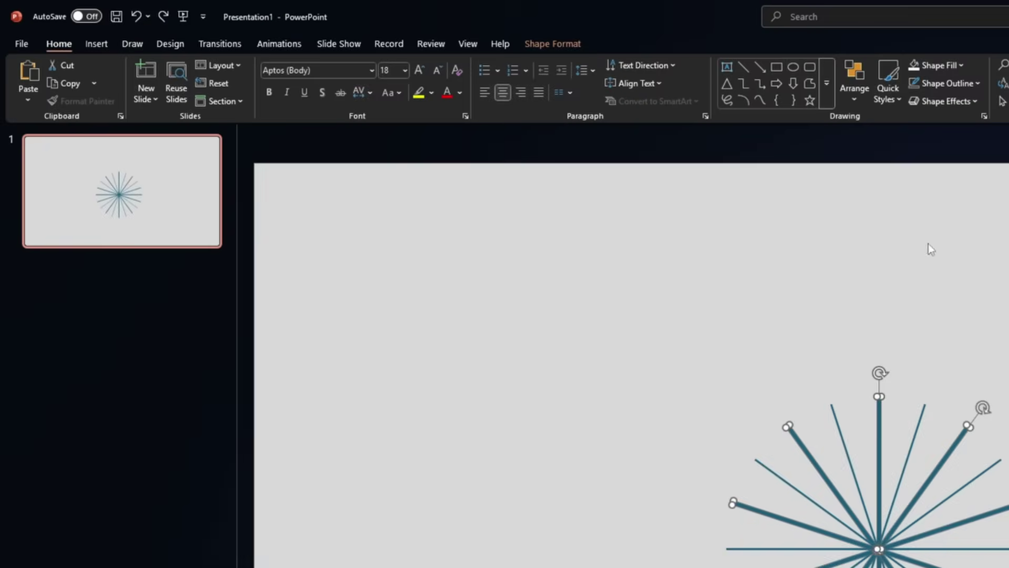
Union the thick rays into one shape and the thin rays into another
{"action": "left_click", "coordinate": [579, 43]}
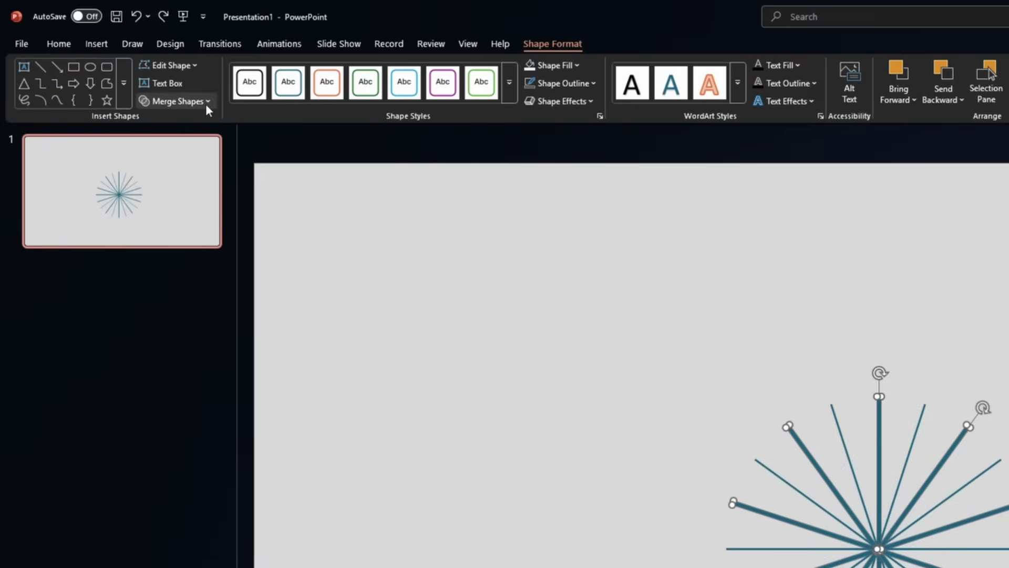
{"action": "left_click", "coordinate": [206, 103]}
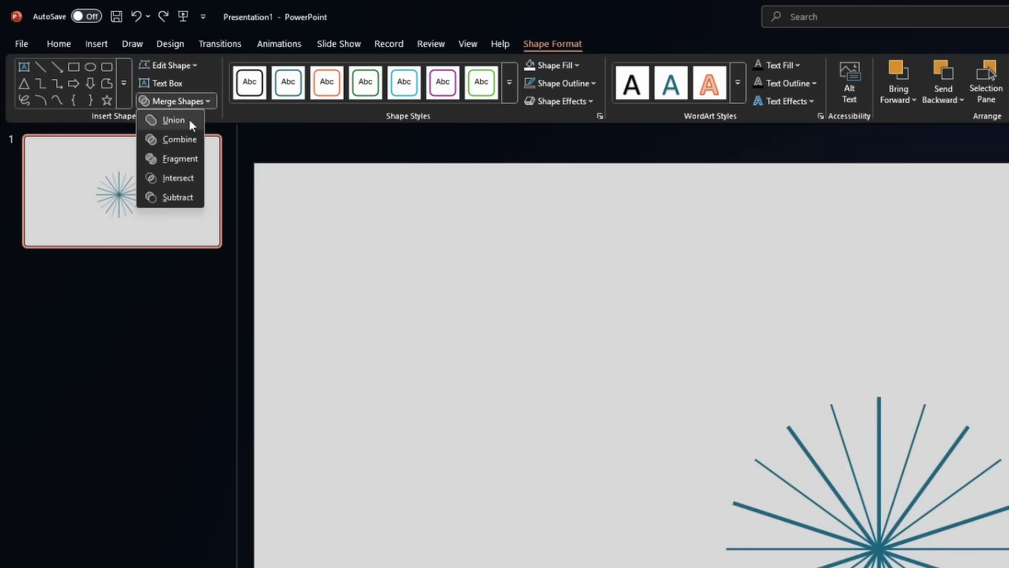
{"action": "left_click", "coordinate": [190, 122]}
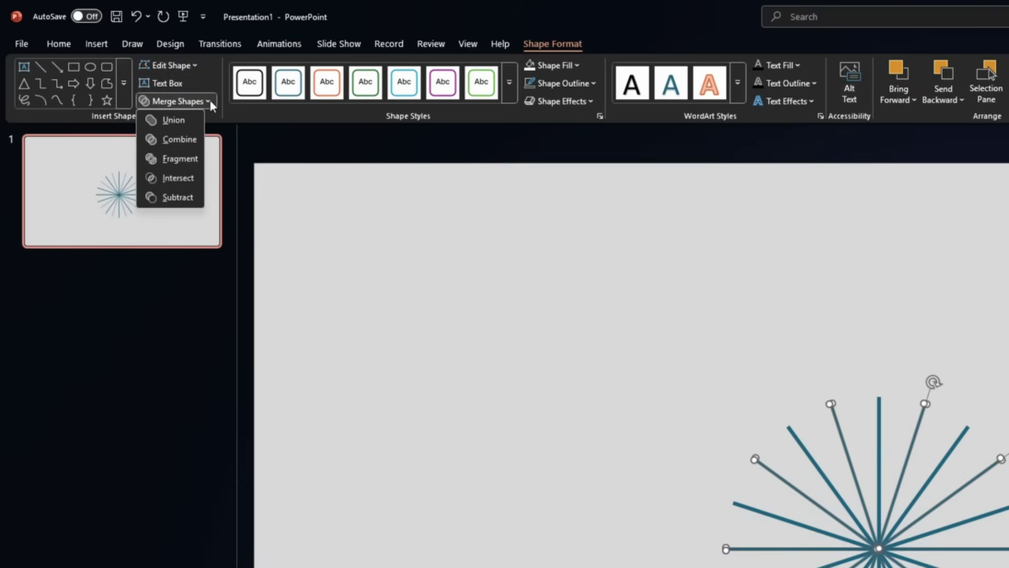
{"action": "left_click", "coordinate": [193, 119]}
Drag the merged thick-ray star aside to check the merge, then undo the move
{"action": "left_click", "coordinate": [430, 413]}
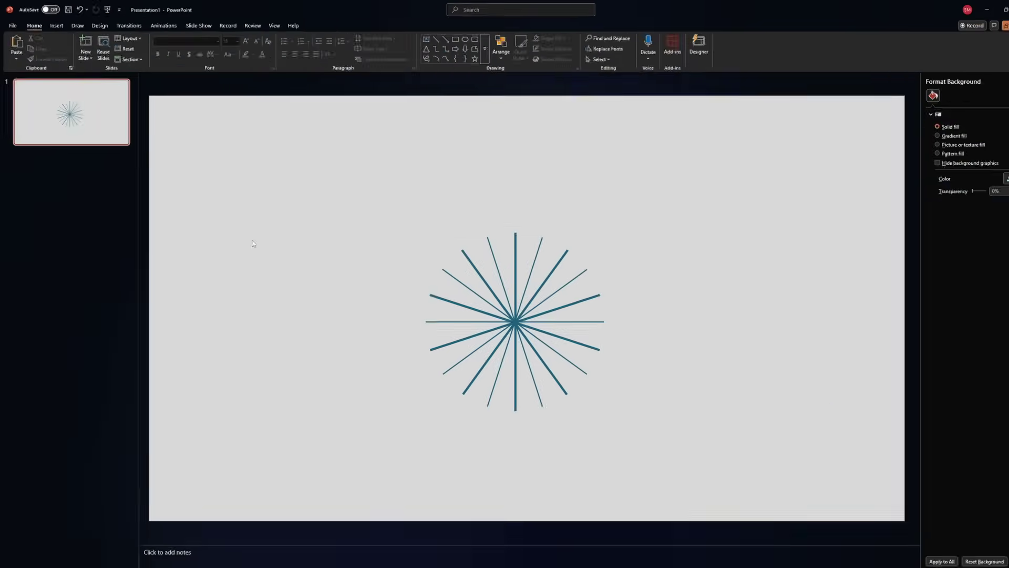
{"action": "left_click", "coordinate": [515, 353]}
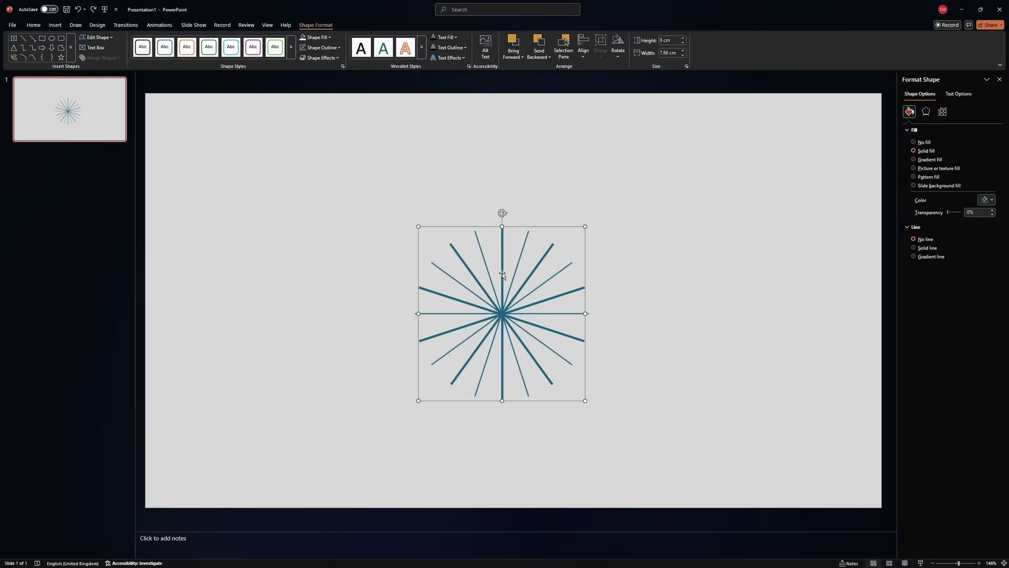
{"action": "left_click_drag", "start_coordinate": [503, 274], "coordinate": [646, 278]}
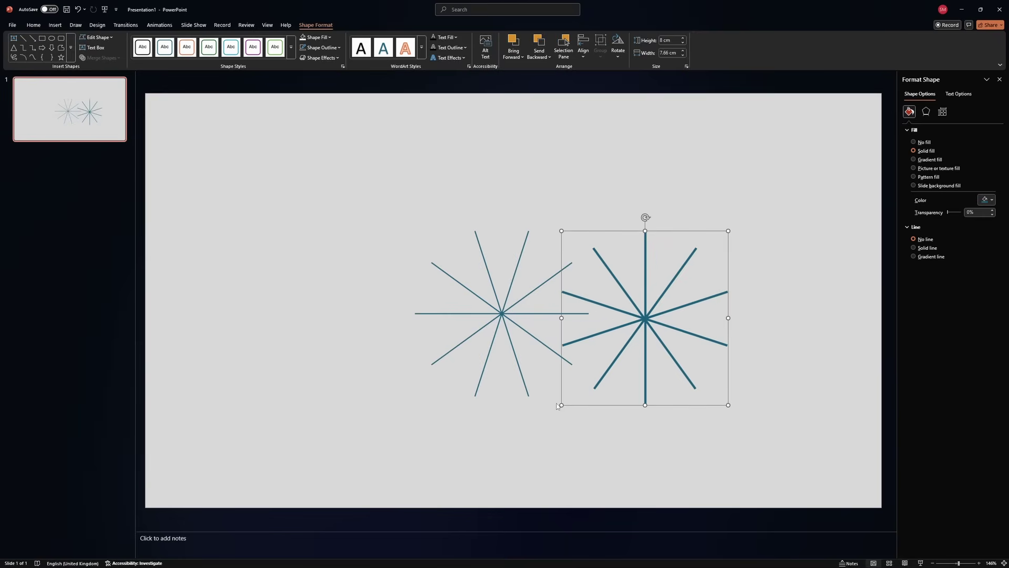
{"action": "key", "text": "ctrl+z"}
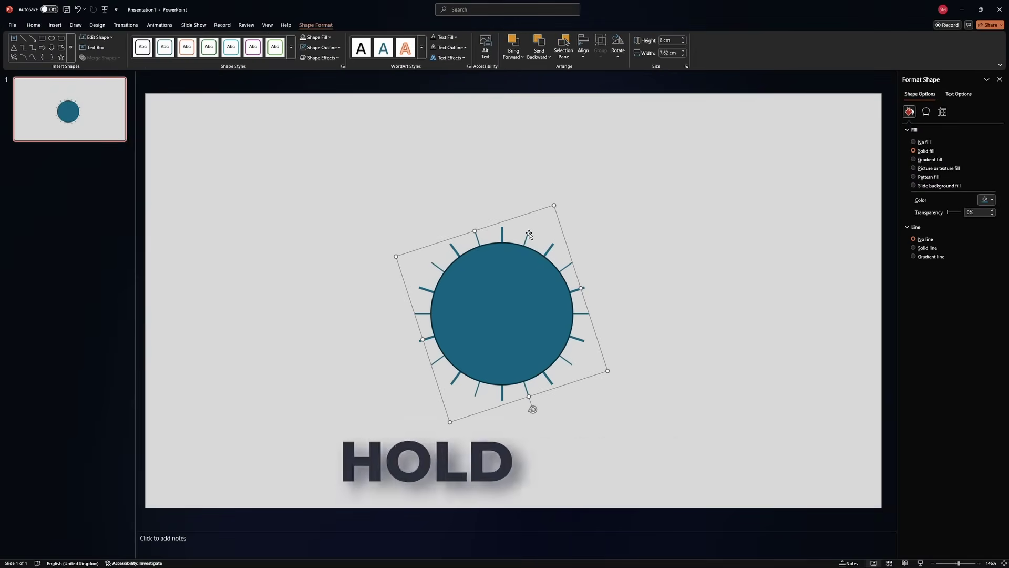
Subtract the circle from each of the two ray shapes with Merge Shapes
{"action": "left_click", "coordinate": [499, 310], "text": "shift"}
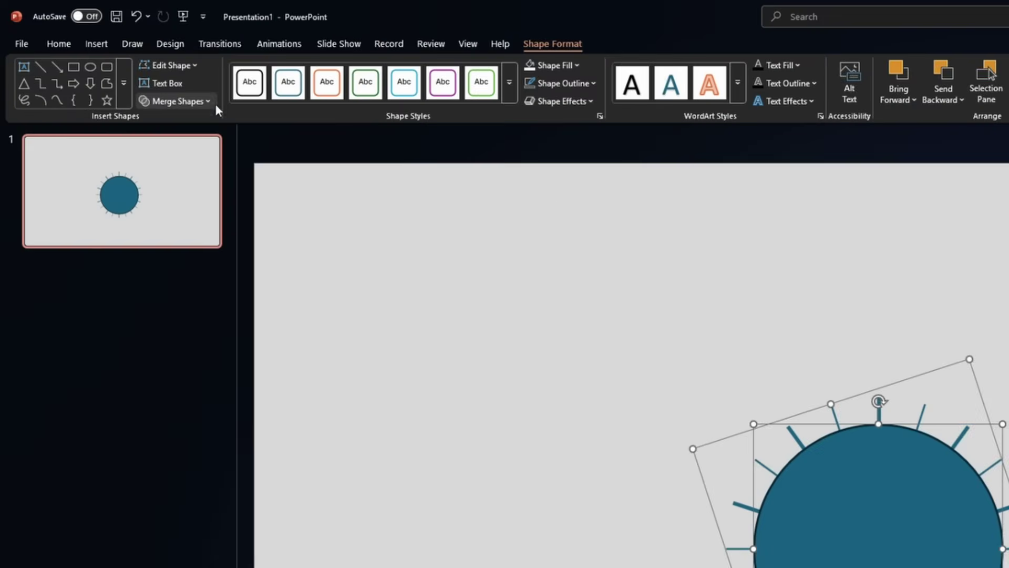
{"action": "left_click", "coordinate": [120, 58]}
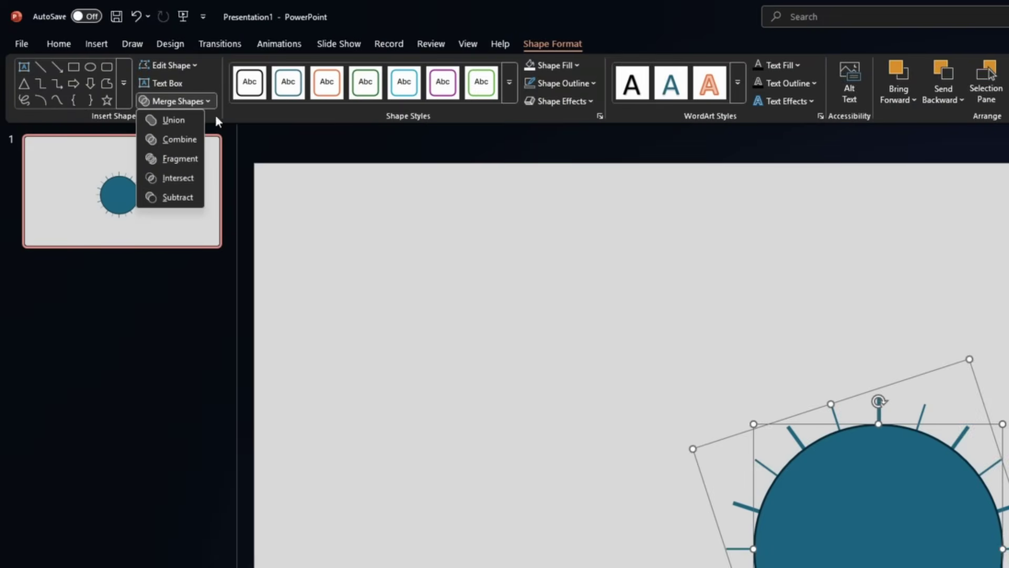
{"action": "left_click", "coordinate": [179, 198]}
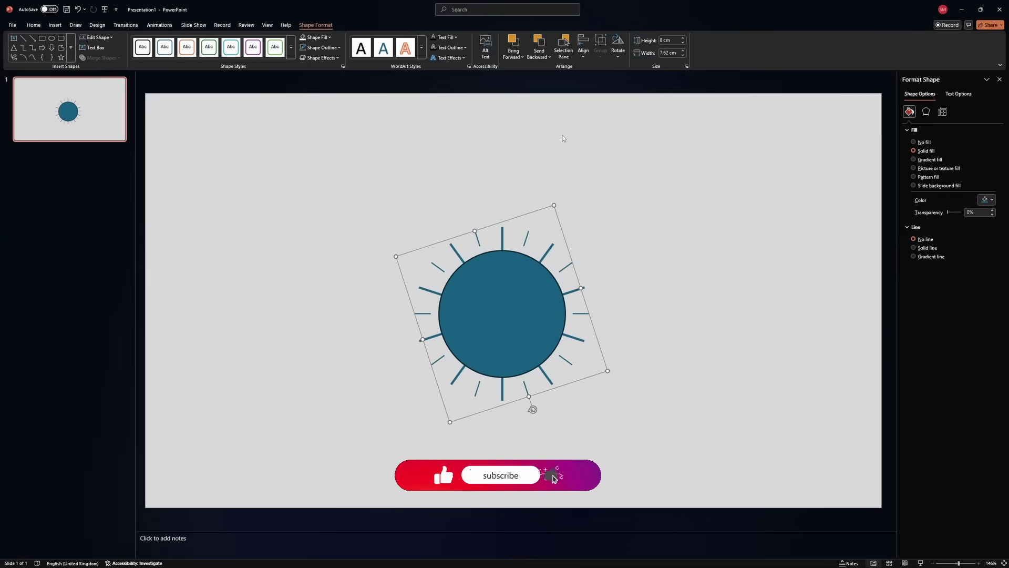
{"action": "left_click", "coordinate": [503, 235]}
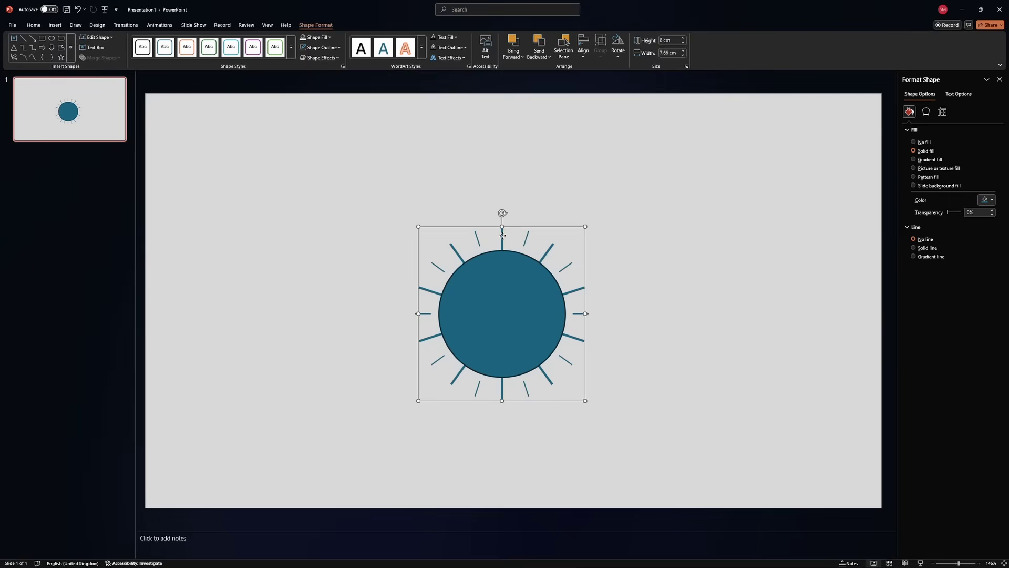
{"action": "left_click", "coordinate": [491, 322], "text": "shift"}
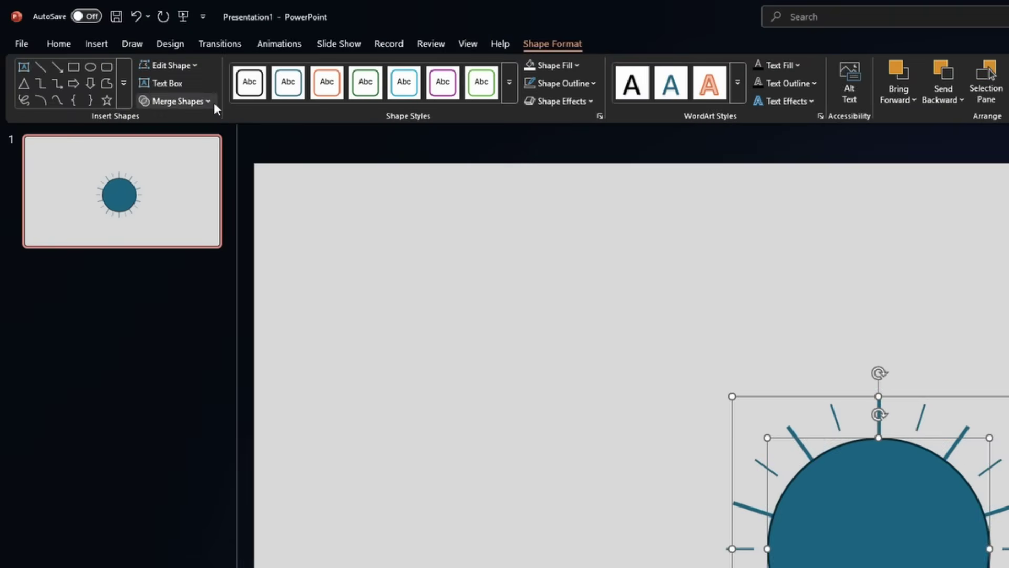
{"action": "left_click", "coordinate": [122, 58]}
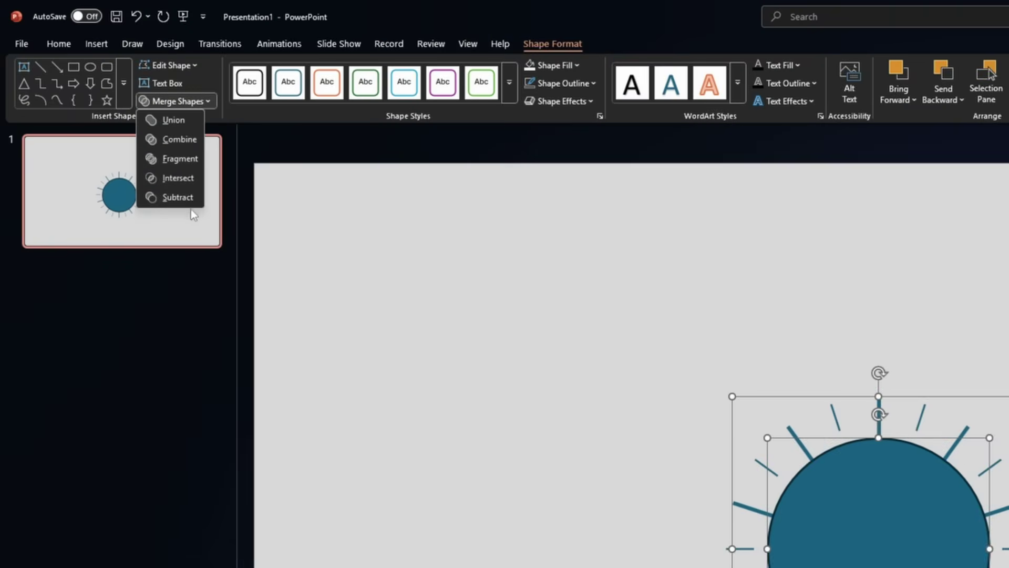
{"action": "left_click", "coordinate": [178, 197]}
{"action": "left_click", "coordinate": [512, 409]}
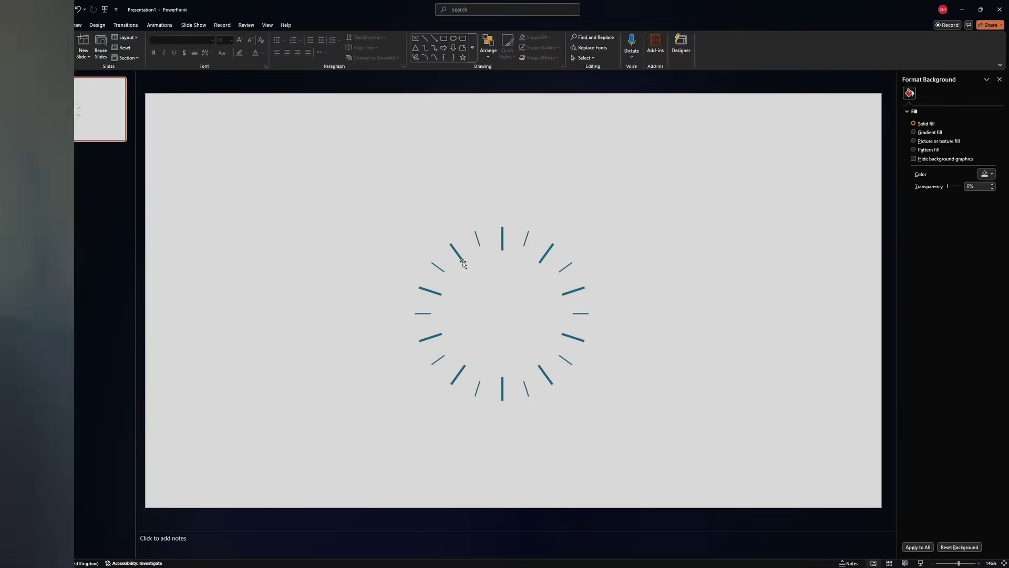
Box-select the thick and thin tick shapes and union them into one ring
{"action": "left_click", "coordinate": [463, 263]}
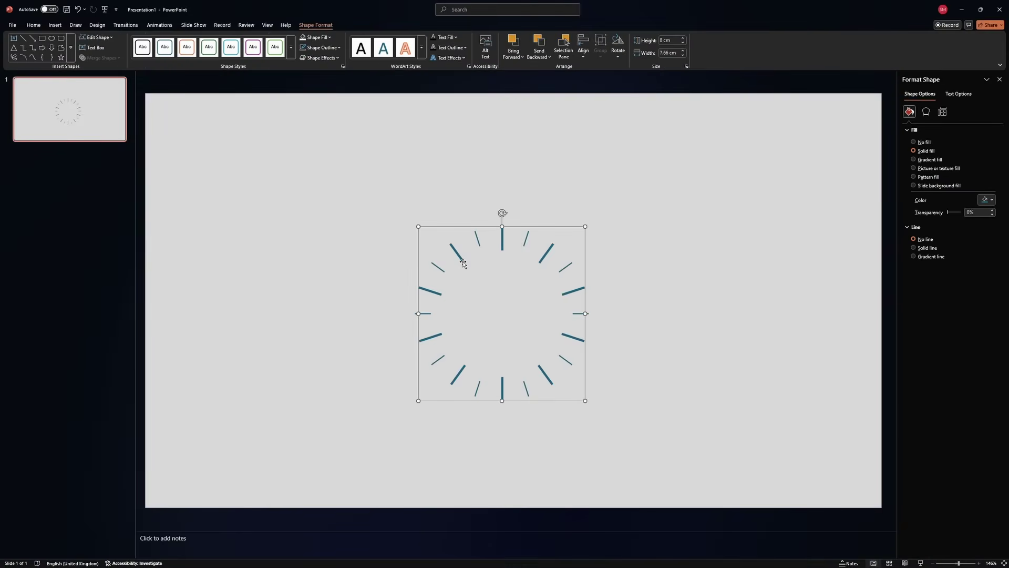
{"action": "left_click_drag", "start_coordinate": [627, 178], "coordinate": [286, 471]}
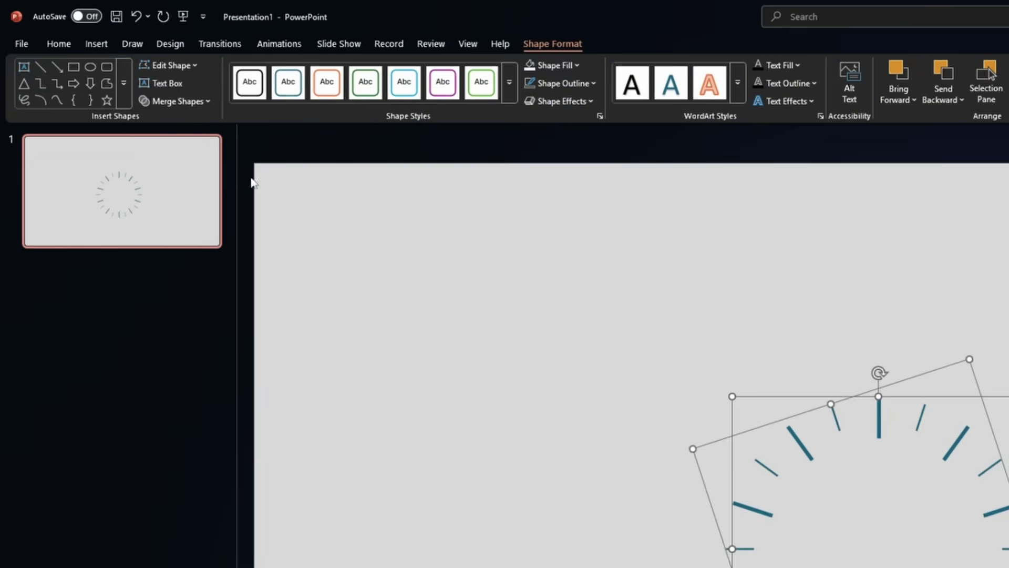
{"action": "left_click", "coordinate": [204, 101]}
{"action": "left_click", "coordinate": [188, 118]}
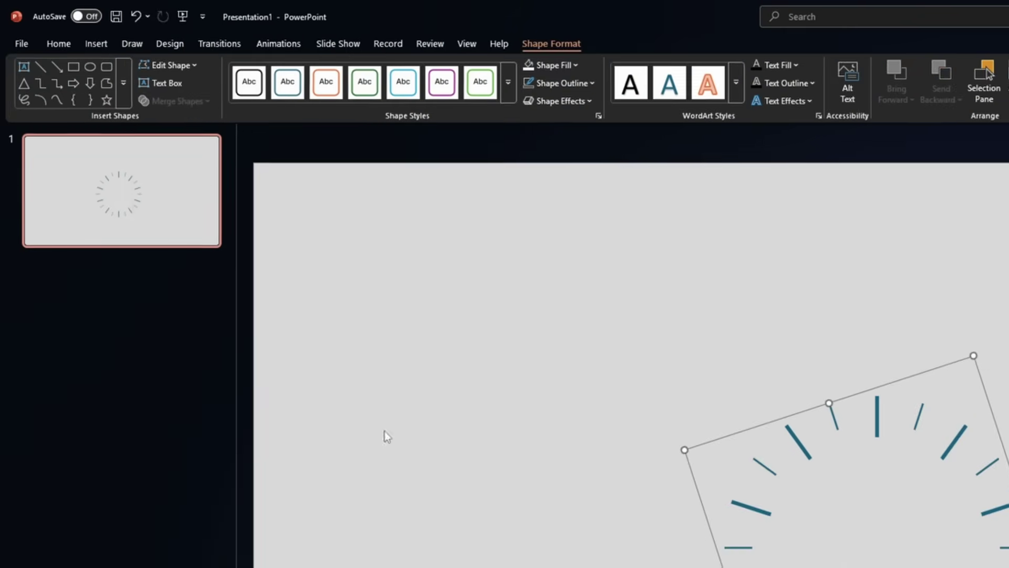
{"action": "left_click", "coordinate": [414, 517]}
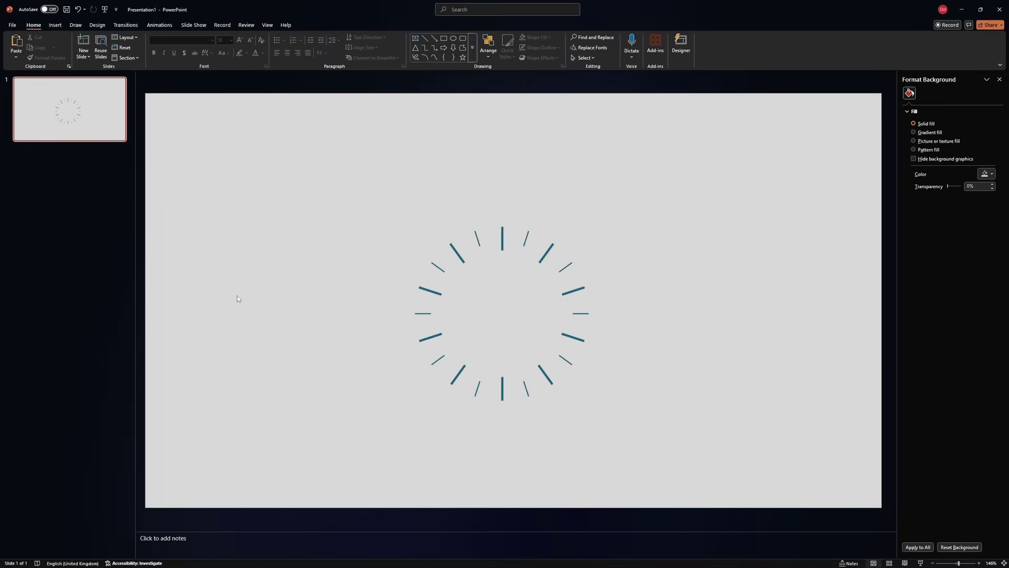
{"action": "left_click", "coordinate": [508, 239]}
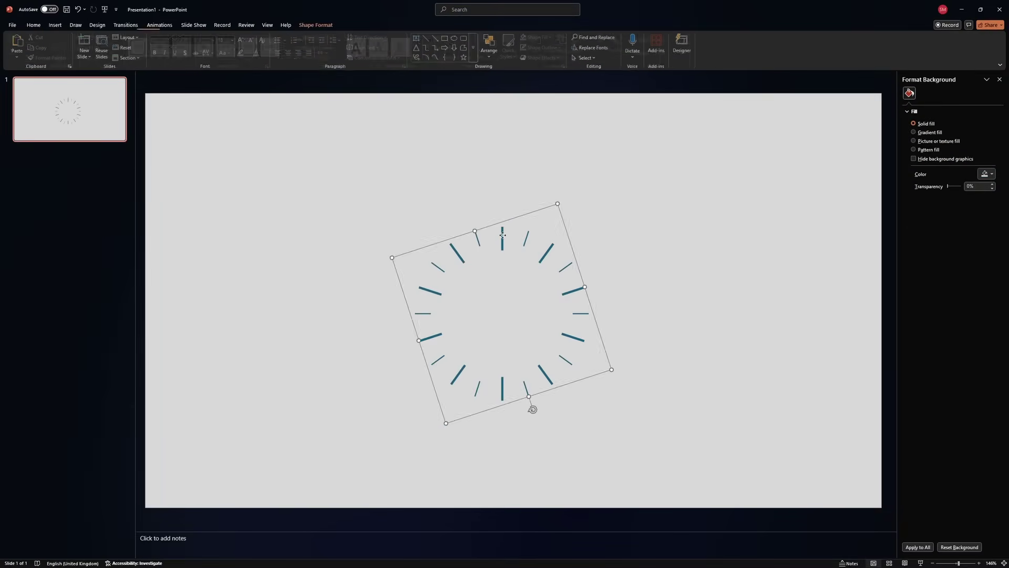
Export the tick ring with Save as Picture from its right-click menu
{"action": "right_click", "coordinate": [503, 234]}
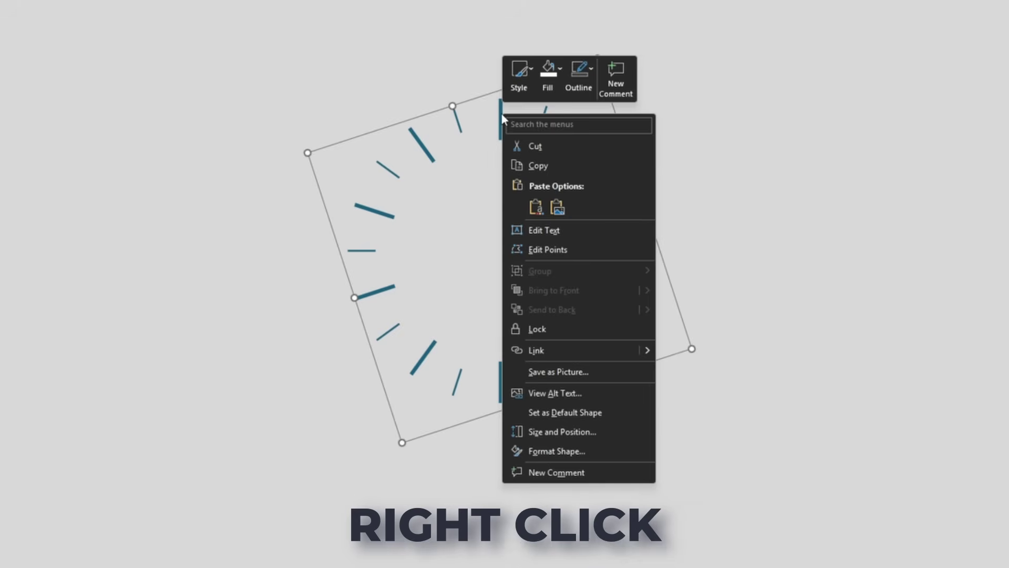
{"action": "left_click", "coordinate": [567, 371]}
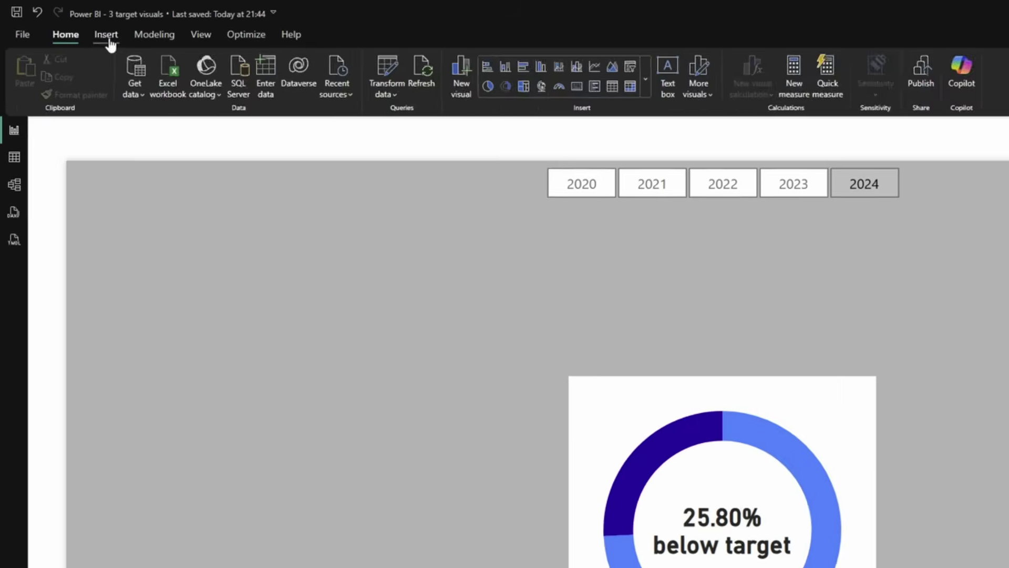
Insert the saved tick-ring image from the Backgrounds folder into the report
{"action": "left_click", "coordinate": [61, 19]}
{"action": "left_click", "coordinate": [703, 81]}
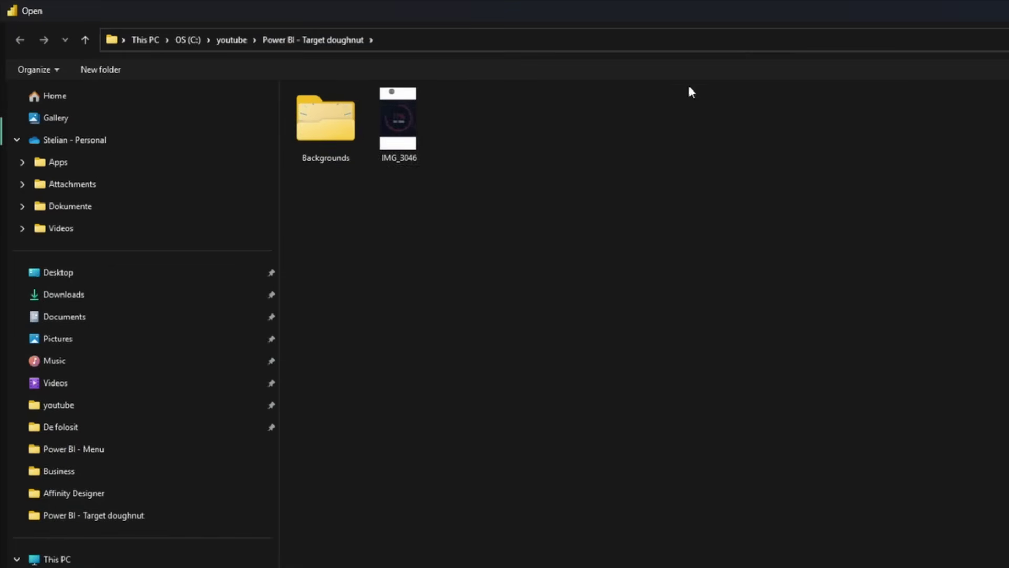
{"action": "double_click", "coordinate": [347, 138]}
{"action": "double_click", "coordinate": [345, 131]}
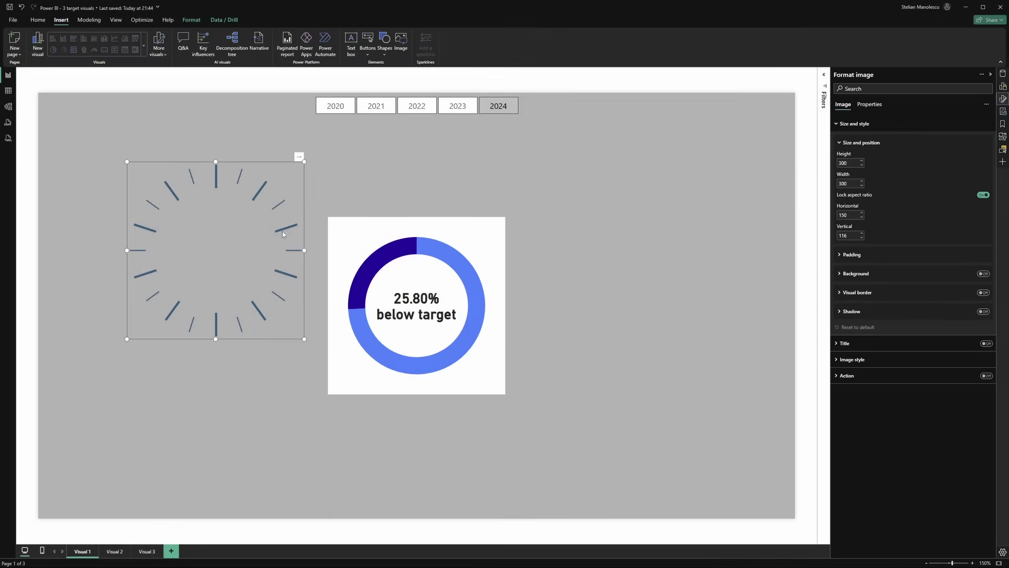
Centre the tick image over the donut chart and resize it to 246 × 246
{"action": "left_click_drag", "start_coordinate": [323, 267], "coordinate": [534, 317]}
{"action": "left_click_drag", "start_coordinate": [474, 282], "coordinate": [479, 286]}
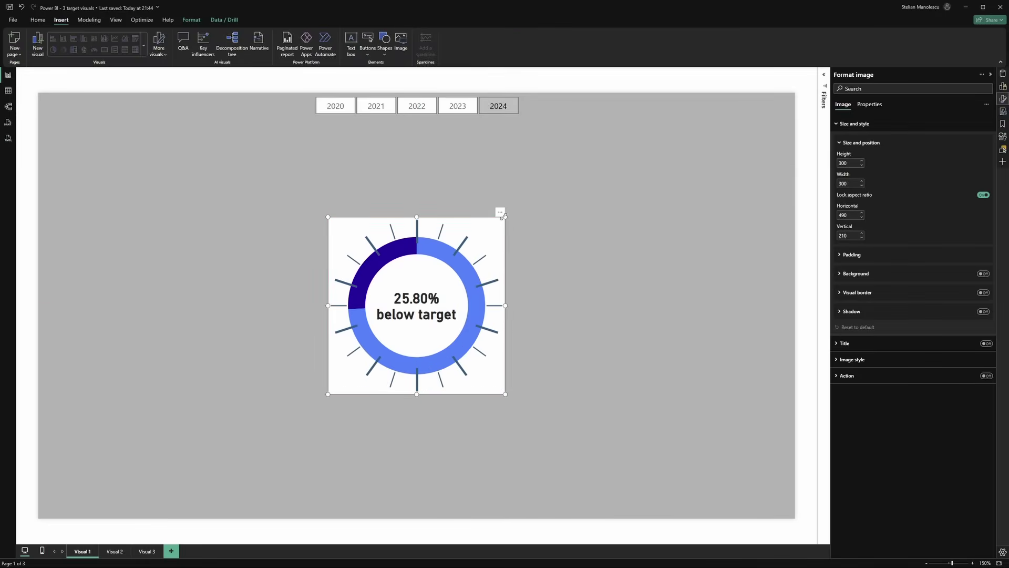
{"action": "left_click_drag", "start_coordinate": [504, 216], "coordinate": [474, 249]}
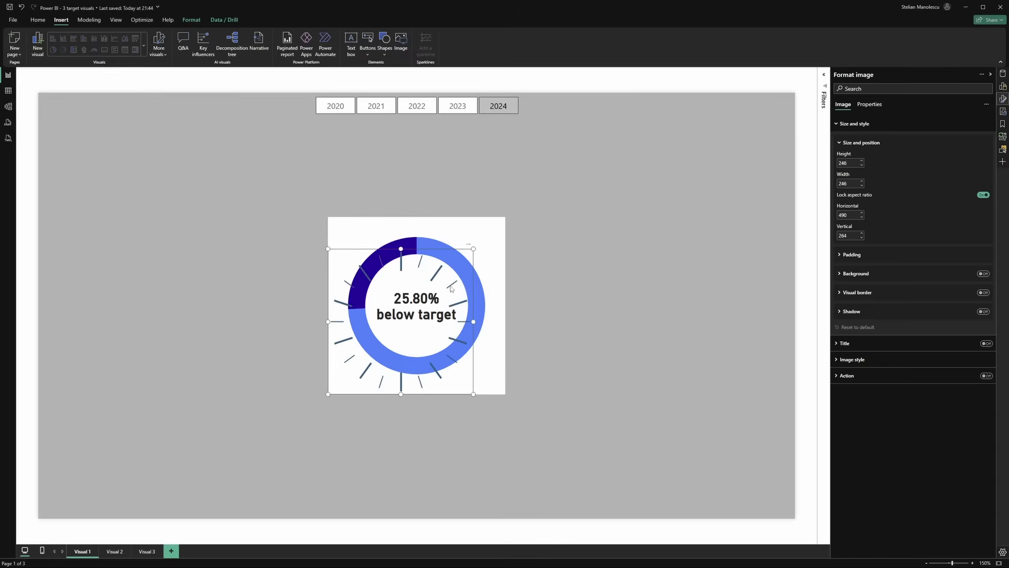
{"action": "left_click_drag", "start_coordinate": [451, 288], "coordinate": [466, 273]}
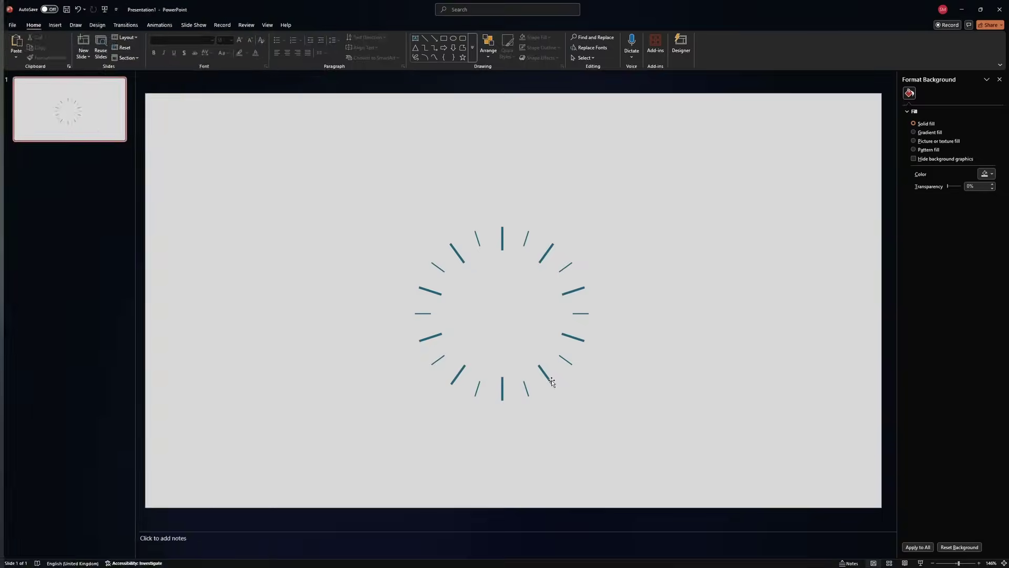
Fill the tick-ring shape with red
{"action": "left_click", "coordinate": [552, 382]}
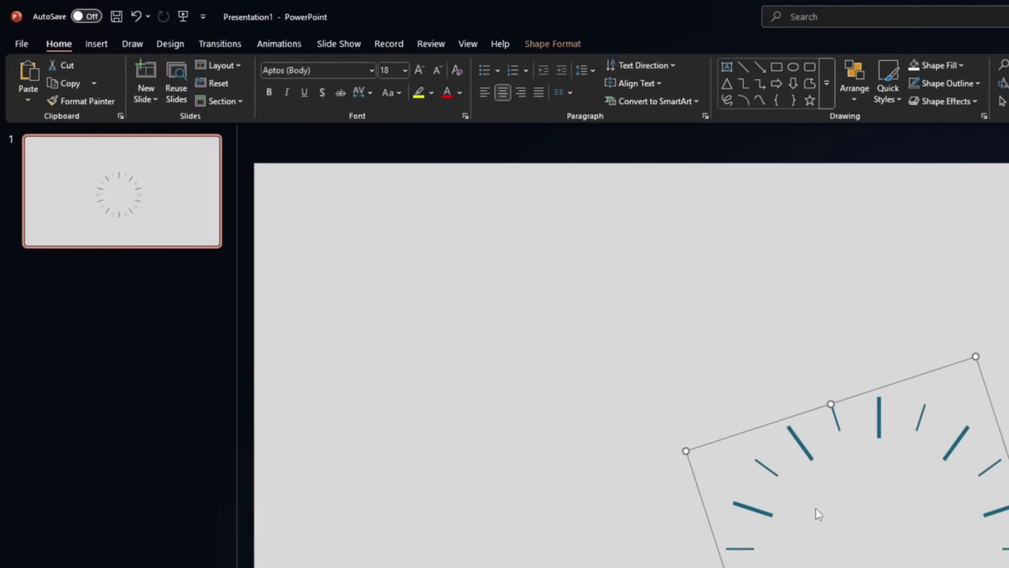
{"action": "left_click", "coordinate": [539, 45]}
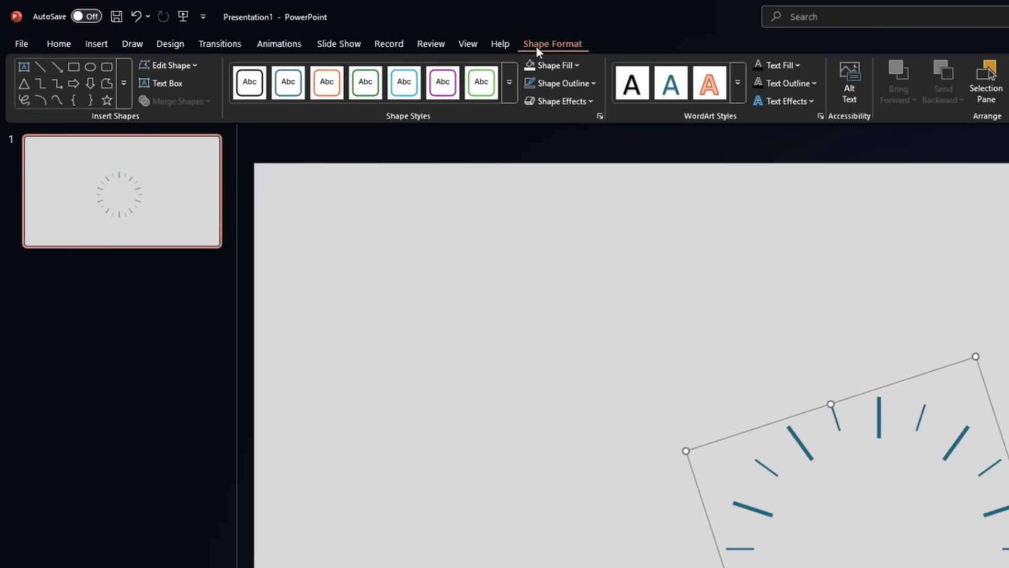
{"action": "left_click", "coordinate": [580, 65]}
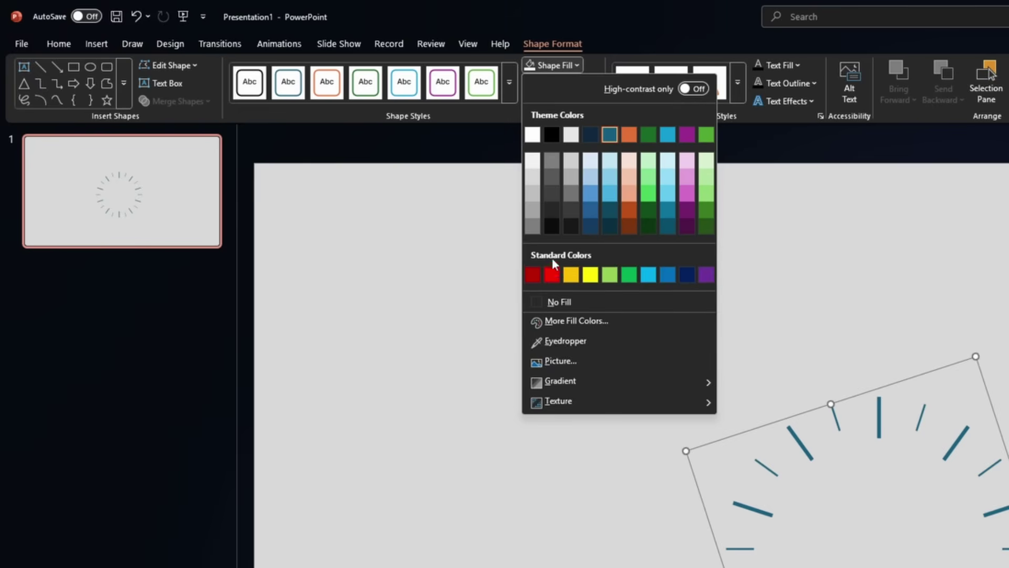
{"action": "left_click", "coordinate": [552, 274]}
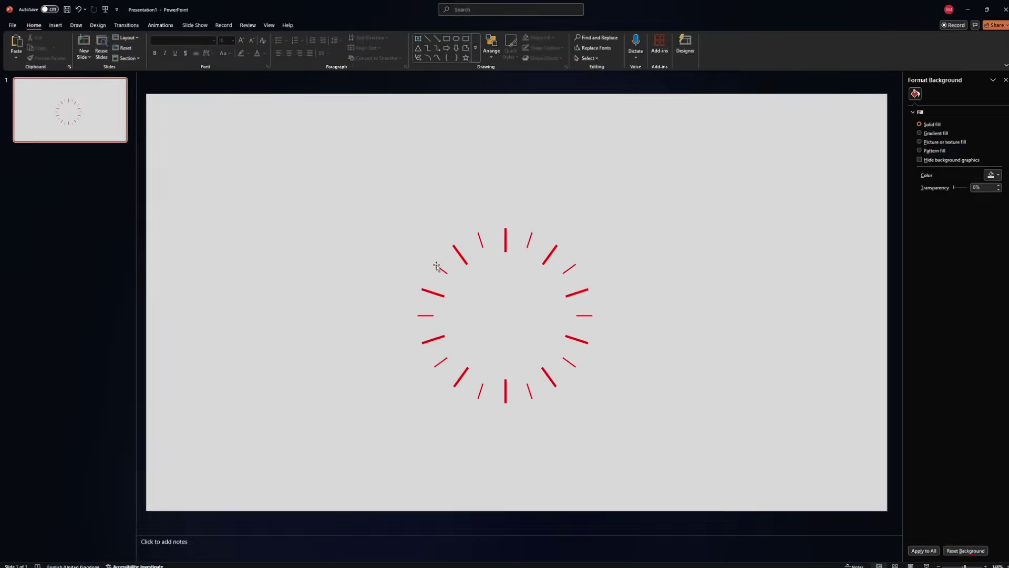
Save the red ticks as a picture, replacing the existing Option 1 image
{"action": "left_click", "coordinate": [458, 256]}
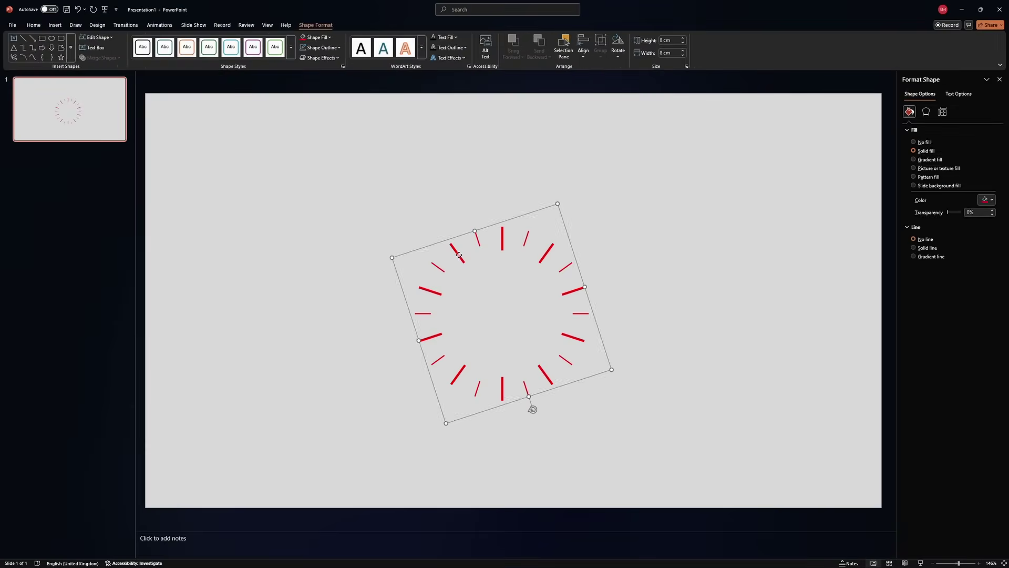
{"action": "right_click", "coordinate": [460, 255]}
{"action": "left_click", "coordinate": [478, 401]}
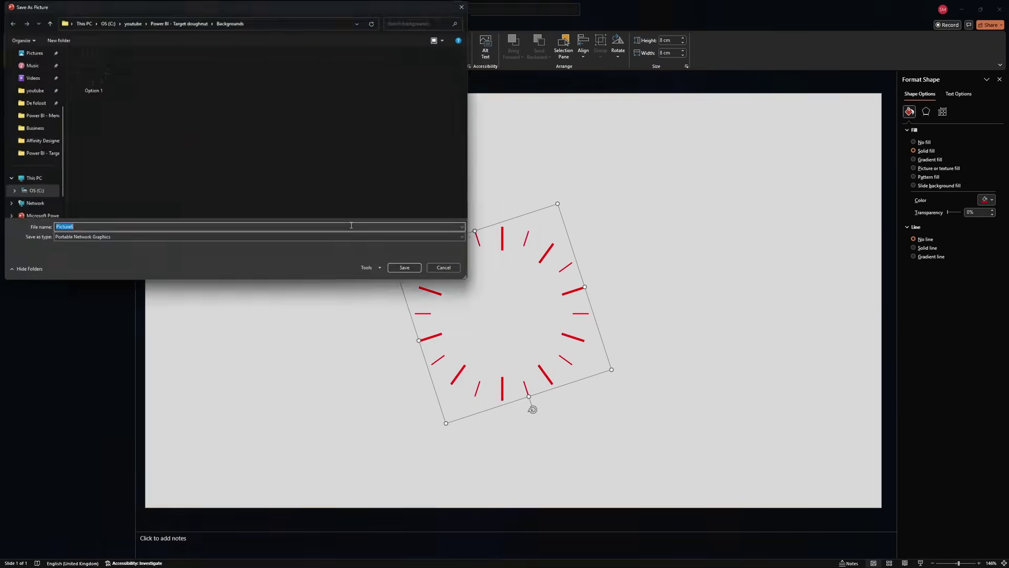
{"action": "left_click", "coordinate": [93, 71]}
{"action": "left_click", "coordinate": [404, 267]}
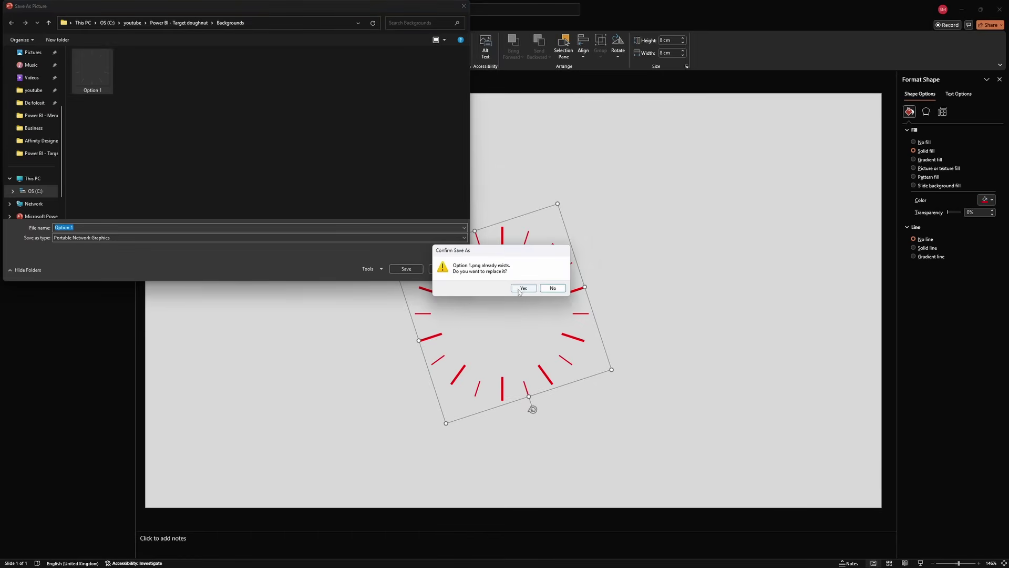
{"action": "left_click", "coordinate": [522, 289]}
{"action": "left_click", "coordinate": [330, 369]}
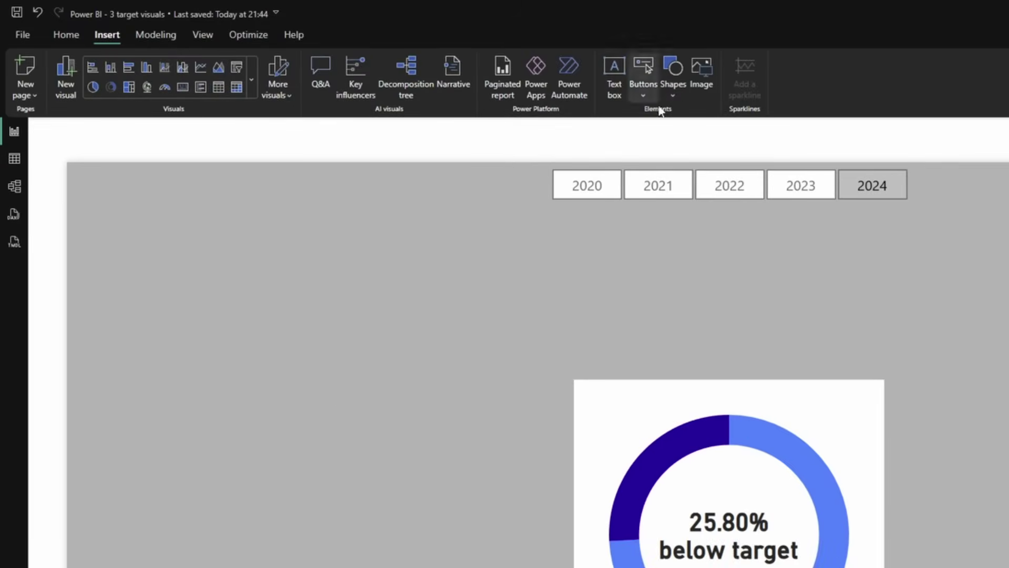
Insert the Option 1 picture, centre it on the donut, and squash its top and bottom
{"action": "left_click", "coordinate": [700, 74]}
{"action": "double_click", "coordinate": [356, 114]}
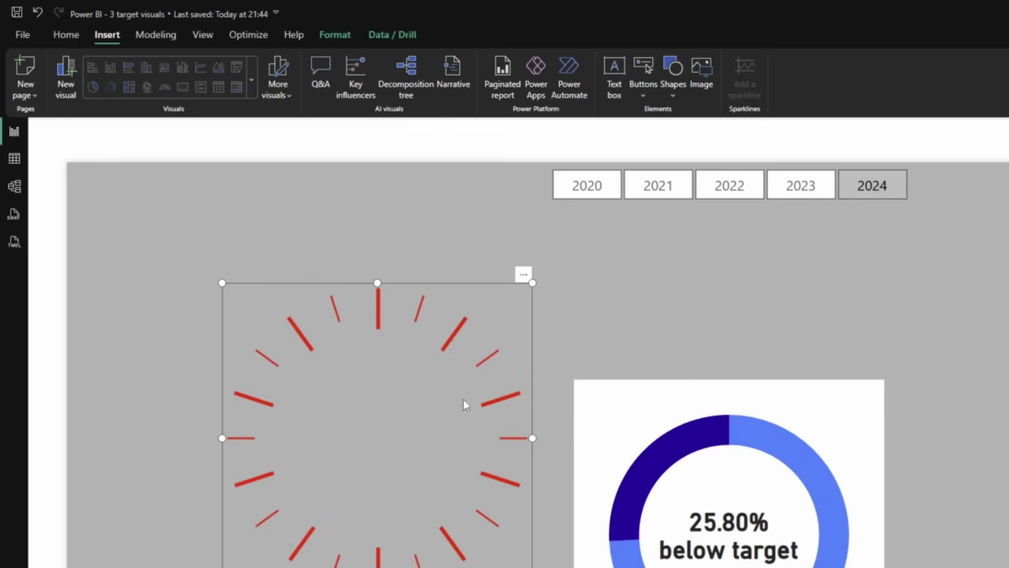
{"action": "left_click_drag", "start_coordinate": [504, 408], "coordinate": [843, 499]}
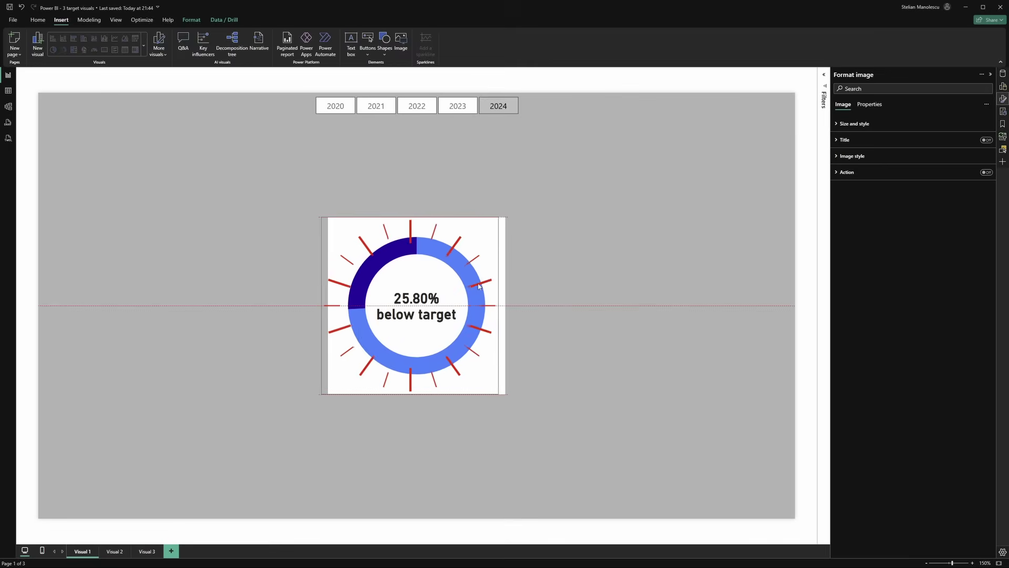
{"action": "left_click_drag", "start_coordinate": [482, 285], "coordinate": [484, 292]}
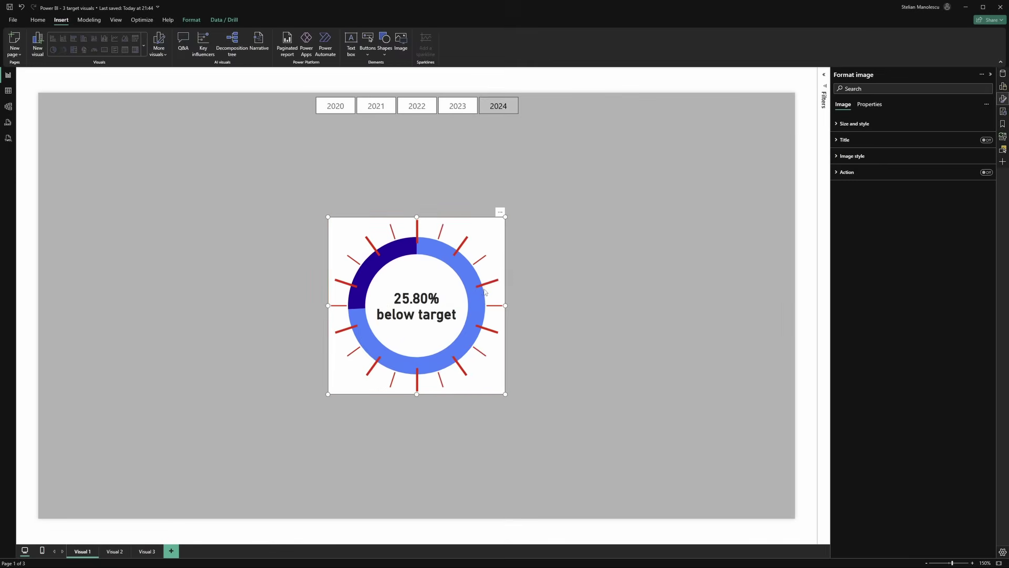
{"action": "left_click_drag", "start_coordinate": [416, 217], "coordinate": [421, 237]}
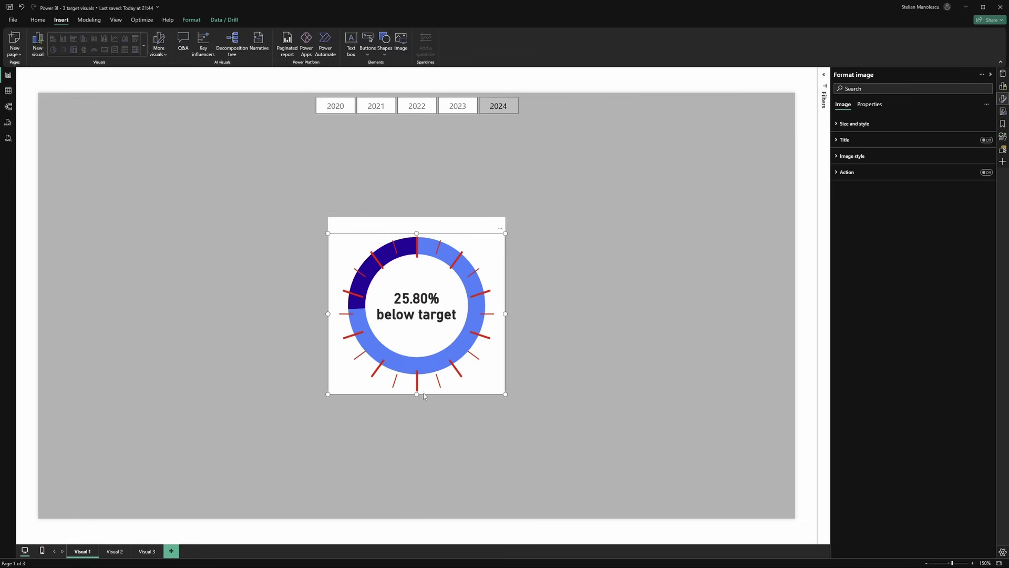
{"action": "left_click_drag", "start_coordinate": [419, 394], "coordinate": [418, 380]}
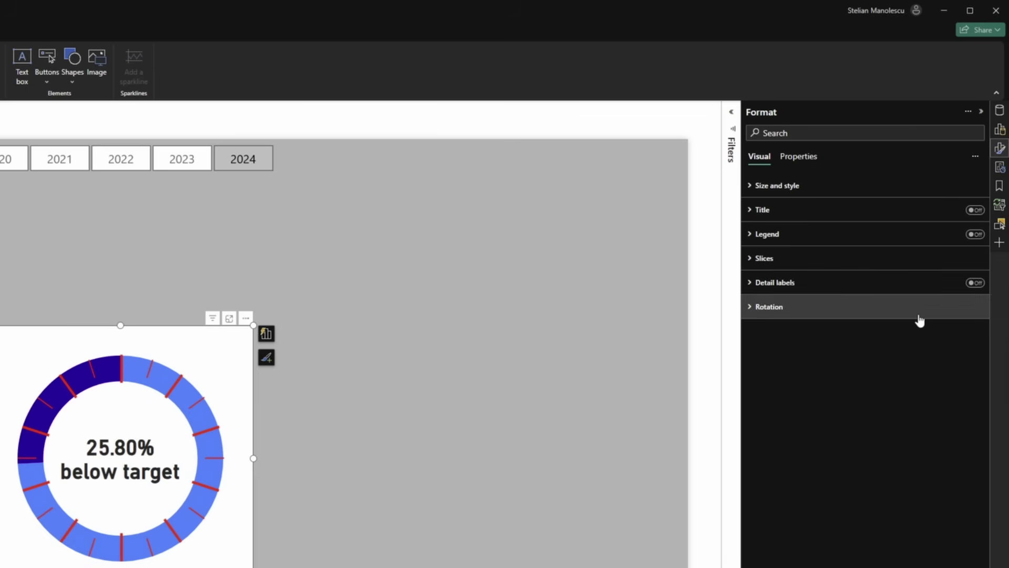
Set the donut slices' inner radius to 82%
{"action": "left_click", "coordinate": [824, 267]}
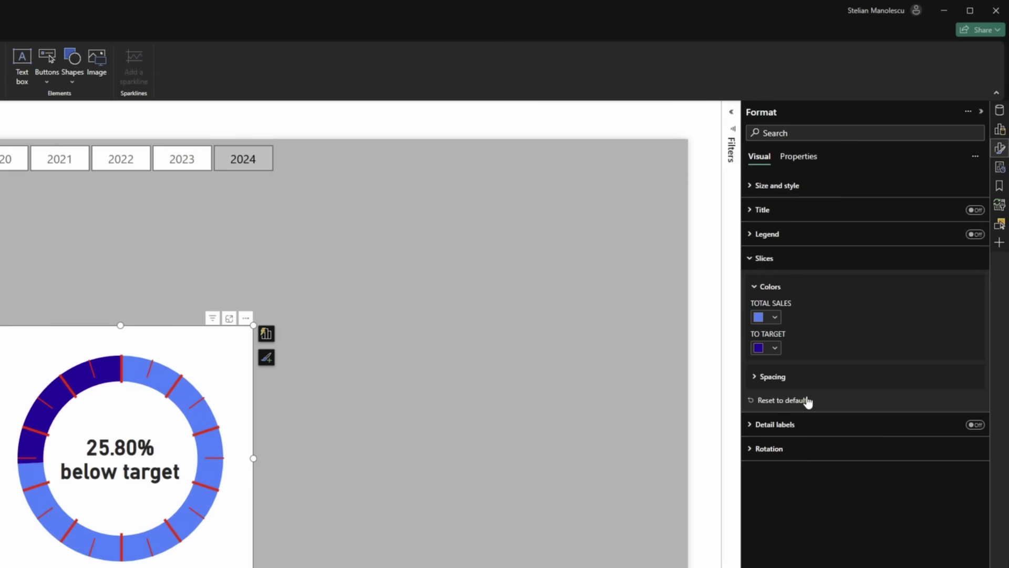
{"action": "left_click", "coordinate": [792, 380]}
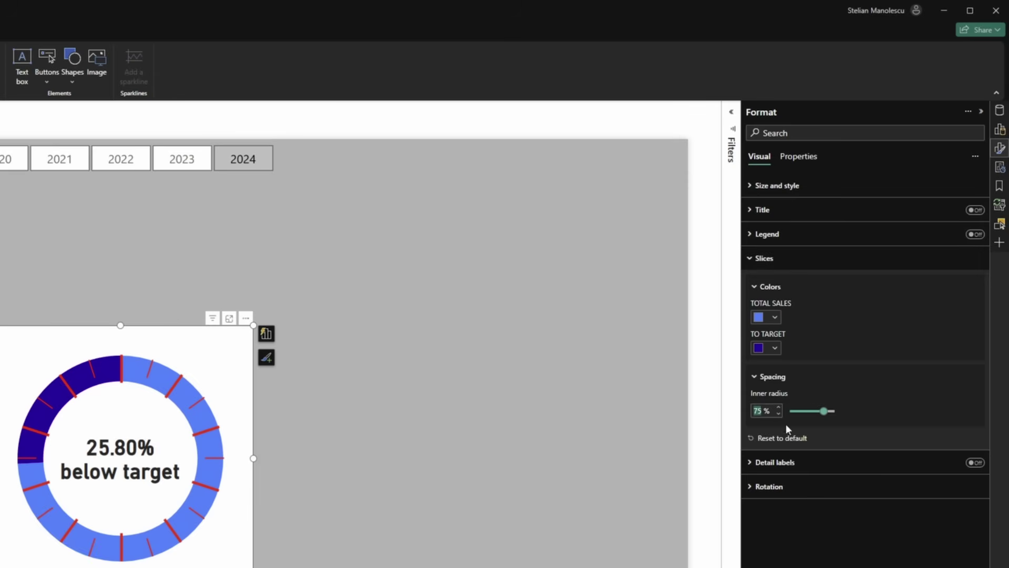
{"action": "type", "text": "80"}
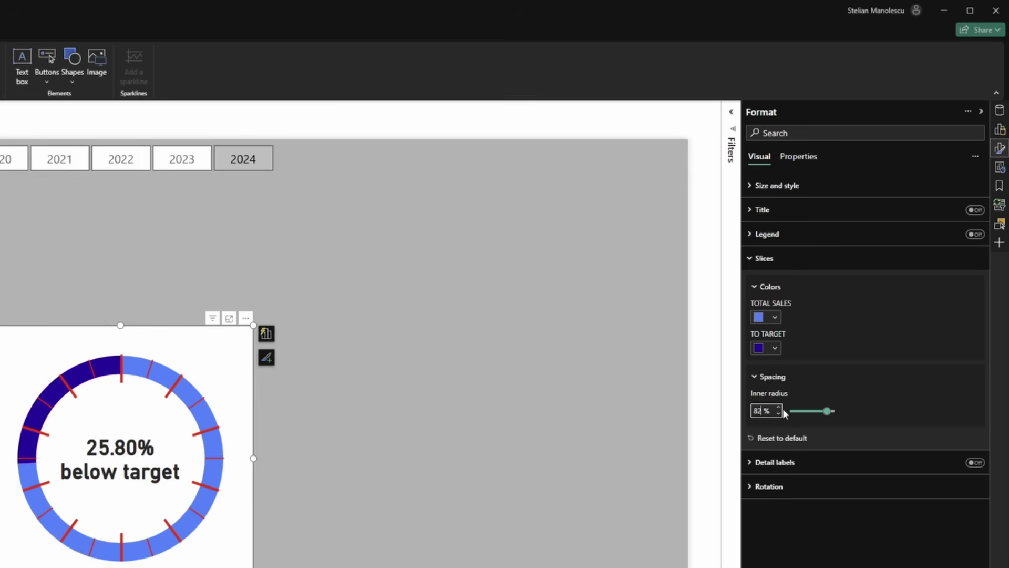
Colour the TOTAL SALES slice green and the TO TARGET slice white
{"action": "left_click", "coordinate": [776, 319]}
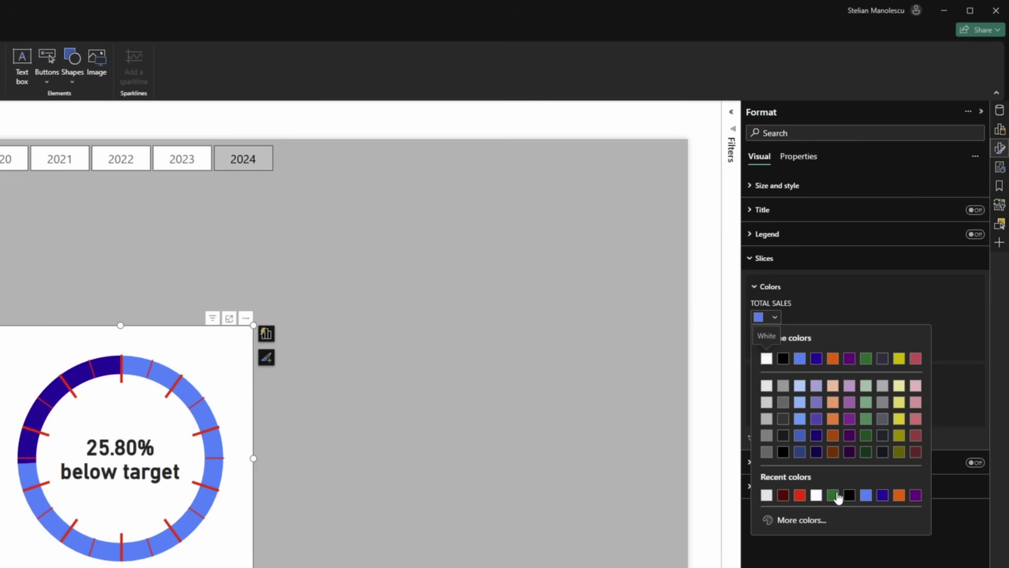
{"action": "left_click", "coordinate": [833, 495]}
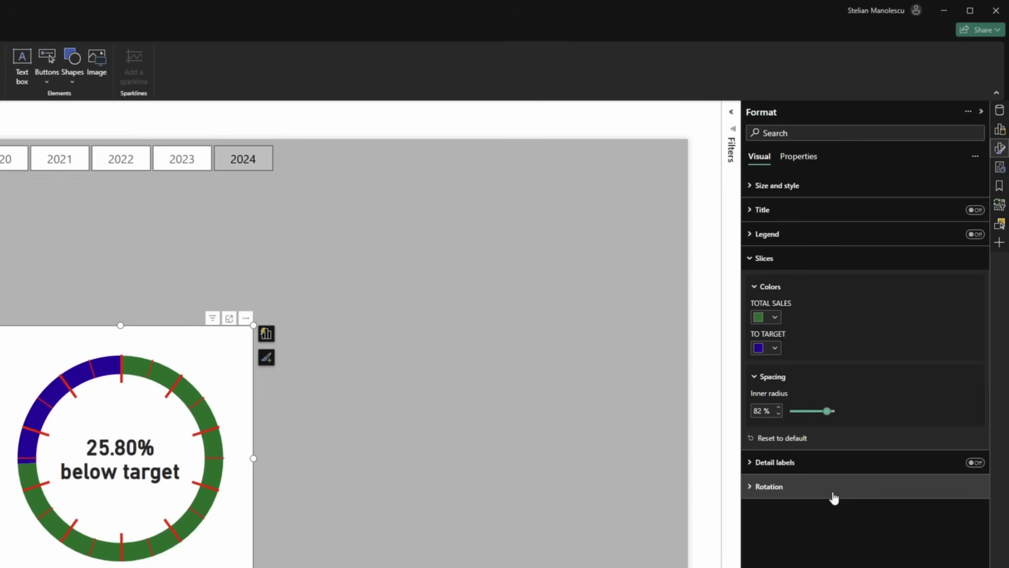
{"action": "left_click", "coordinate": [778, 351]}
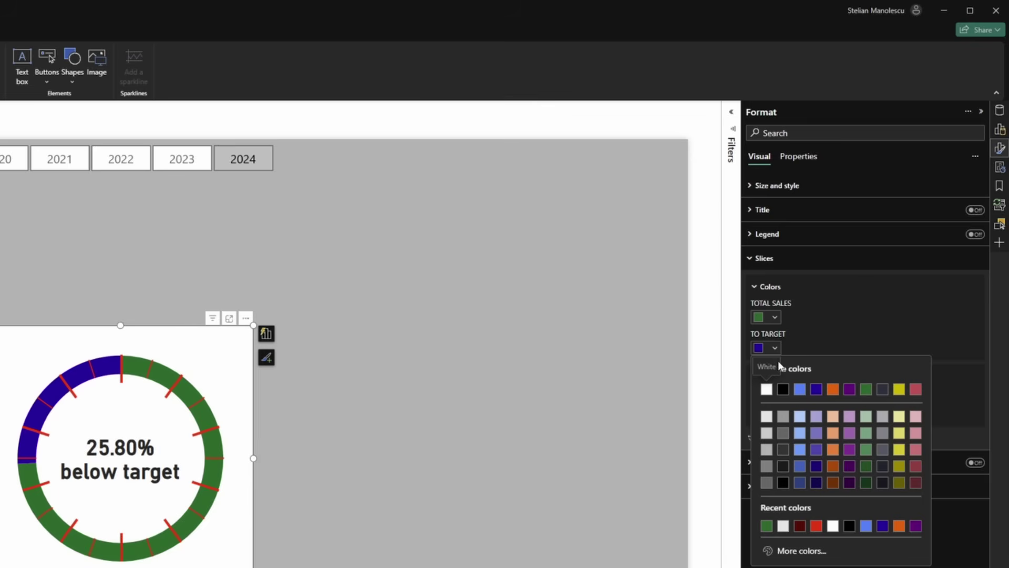
{"action": "left_click", "coordinate": [767, 389]}
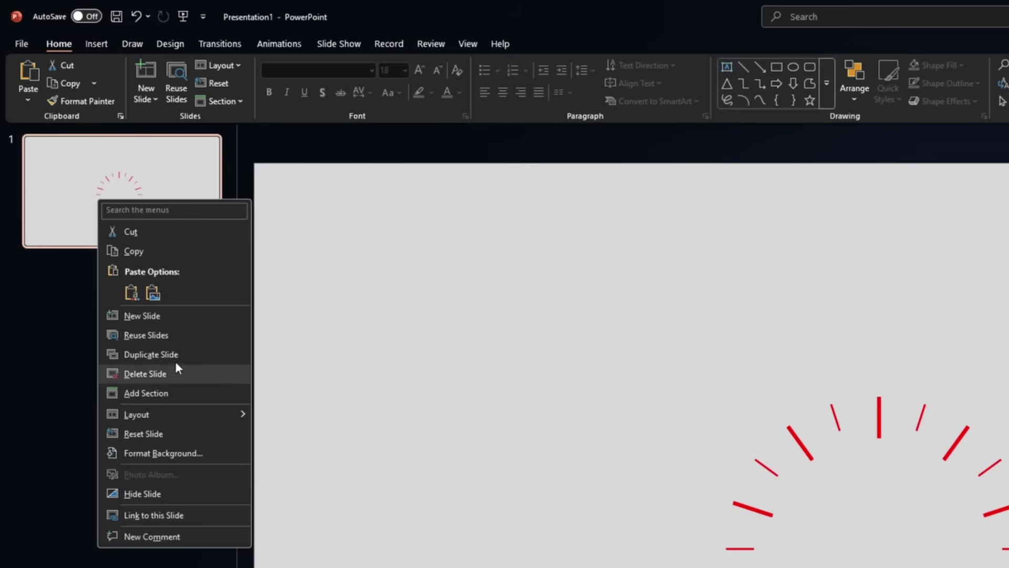
Duplicate the tick-mark slide to create slide 2
{"action": "left_click", "coordinate": [191, 354]}
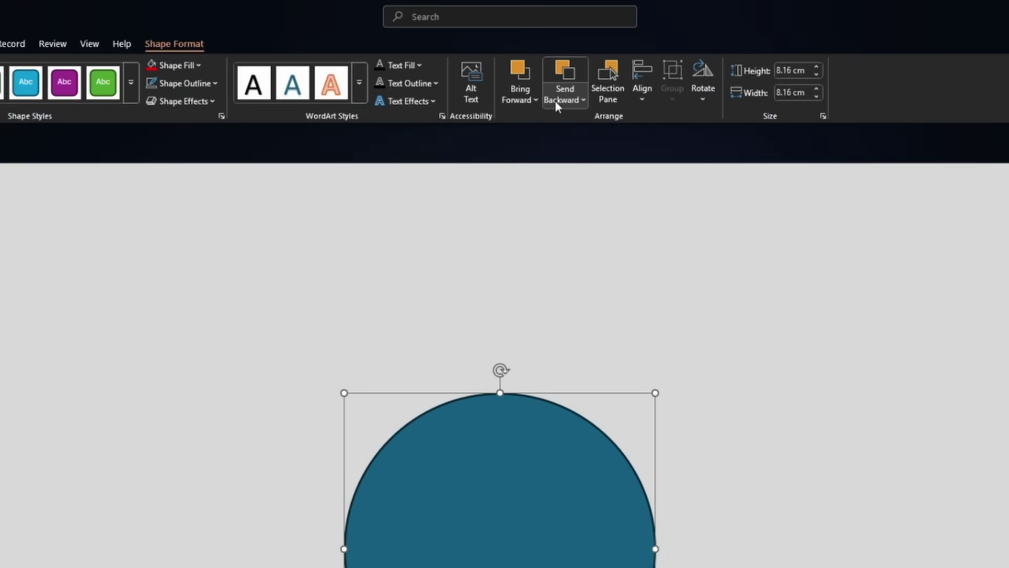
Send the circle behind the red ticks and shrink it to 7.84 cm
{"action": "left_click", "coordinate": [556, 100]}
{"action": "left_click", "coordinate": [583, 138]}
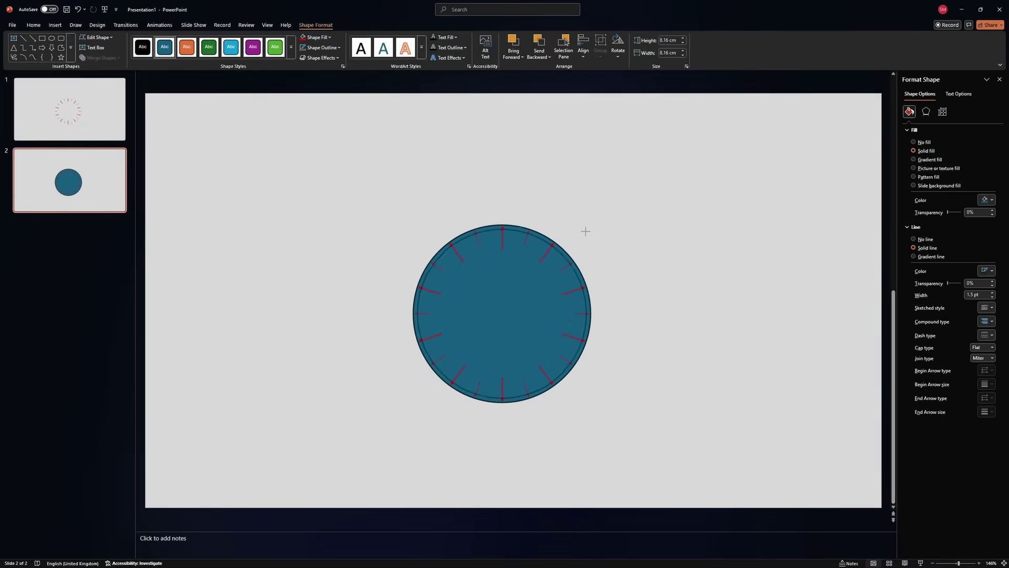
{"action": "left_click_drag", "start_coordinate": [588, 231], "coordinate": [587, 229]}
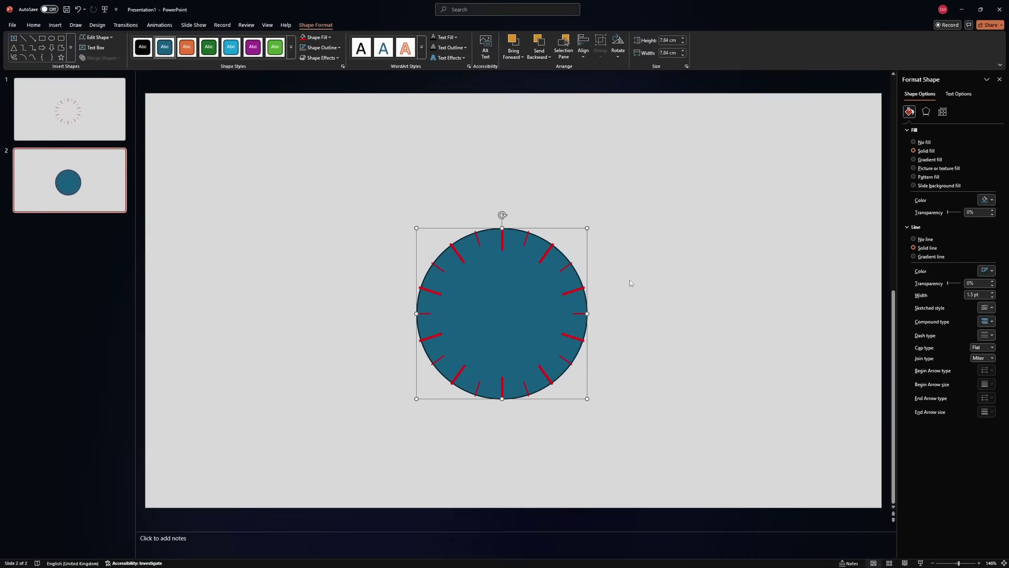
{"action": "left_click", "coordinate": [630, 283]}
{"action": "left_click", "coordinate": [528, 298]}
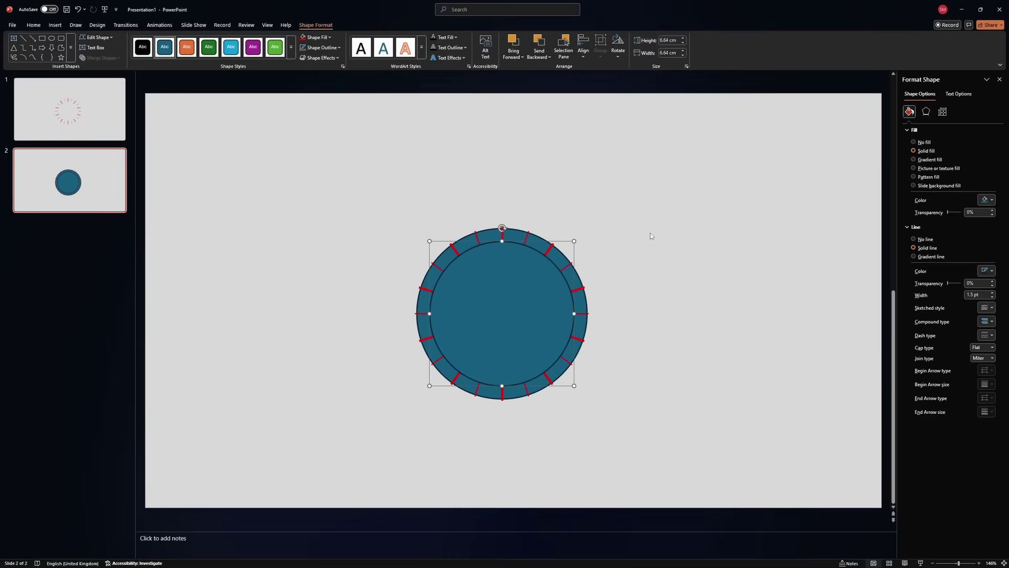
Subtract the inner circle from the outer circle to form a ring
{"action": "left_click", "coordinate": [650, 234]}
{"action": "left_click", "coordinate": [494, 235]}
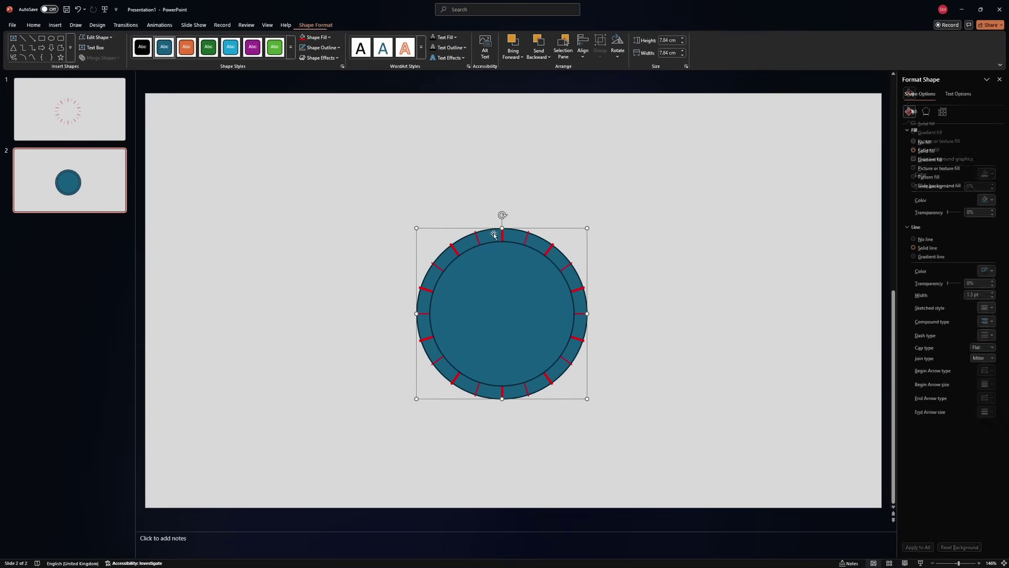
{"action": "left_click", "coordinate": [487, 305], "text": "shift"}
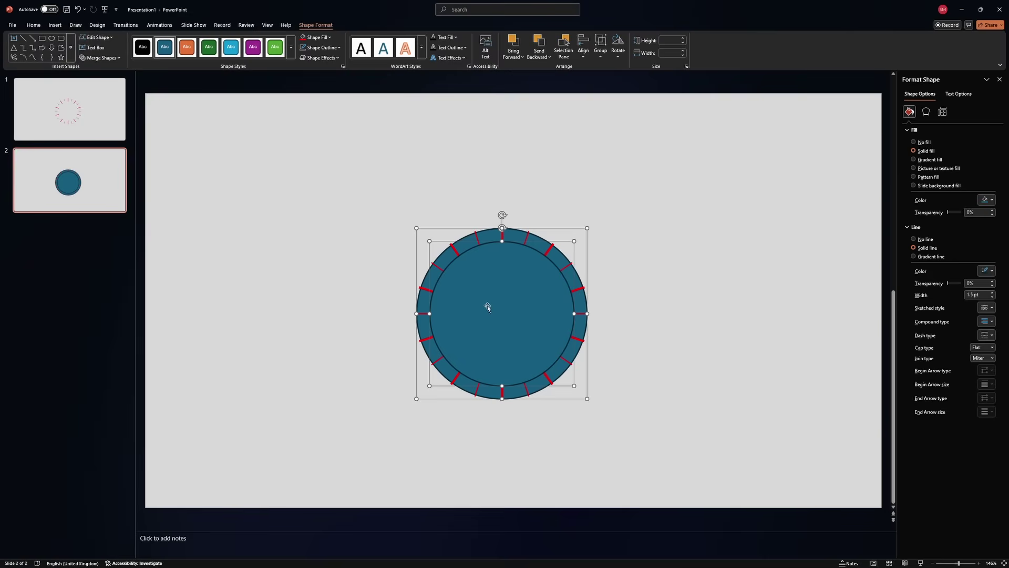
{"action": "left_click", "coordinate": [100, 58]}
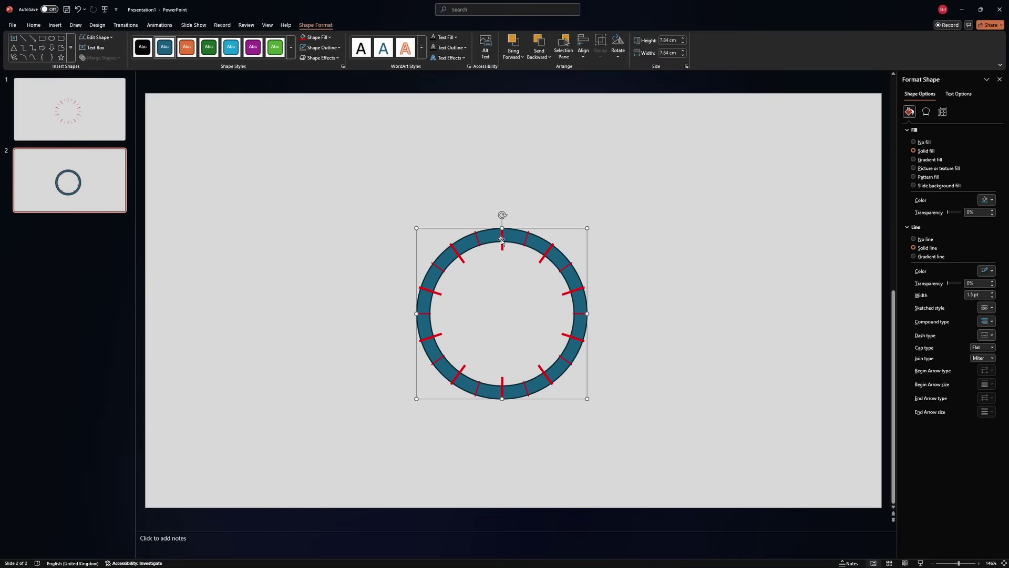
Subtract the tick marks from the ring, leaving thin gaps
{"action": "left_click", "coordinate": [502, 240], "text": "shift"}
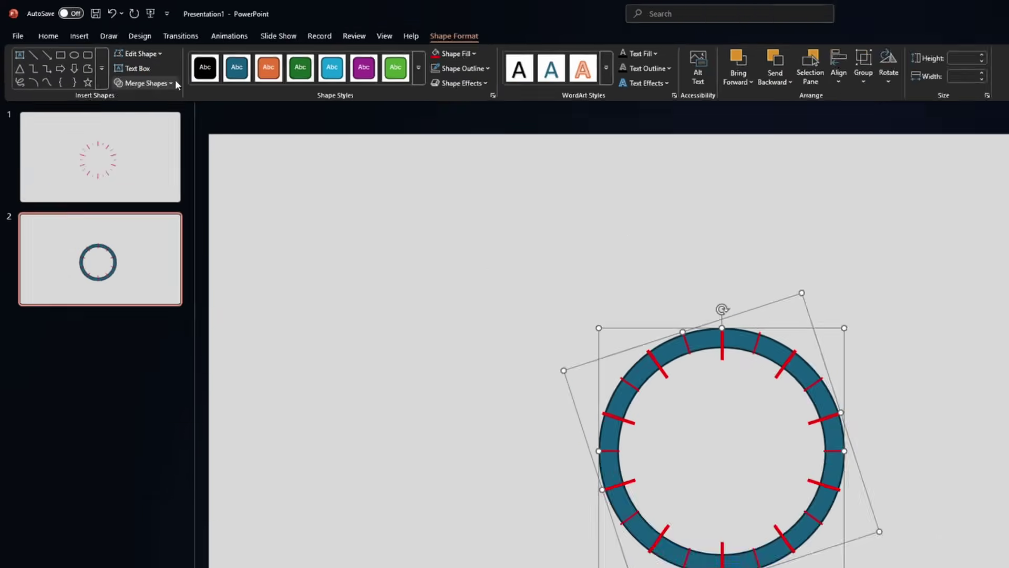
{"action": "left_click", "coordinate": [117, 58]}
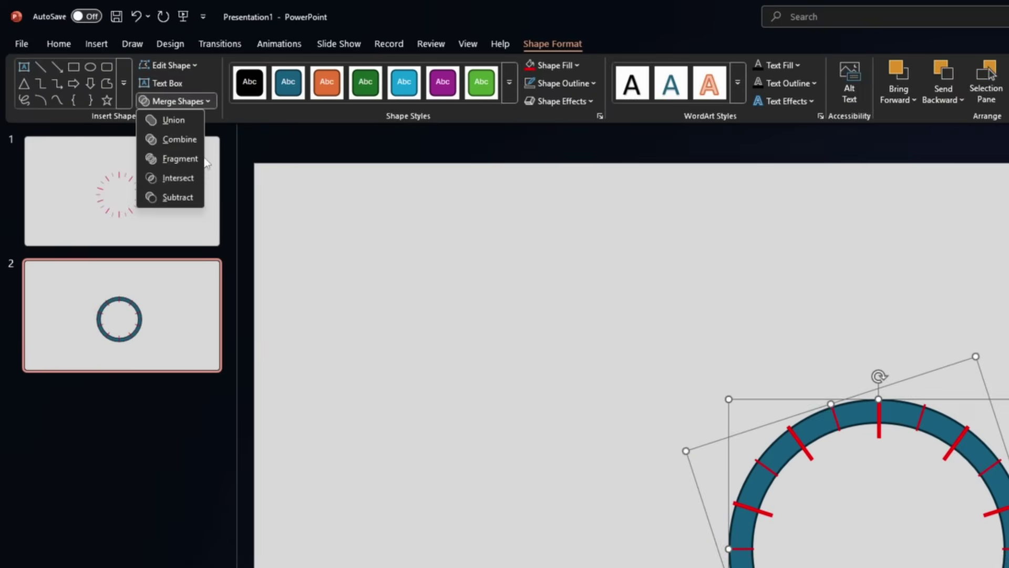
{"action": "left_click", "coordinate": [179, 197]}
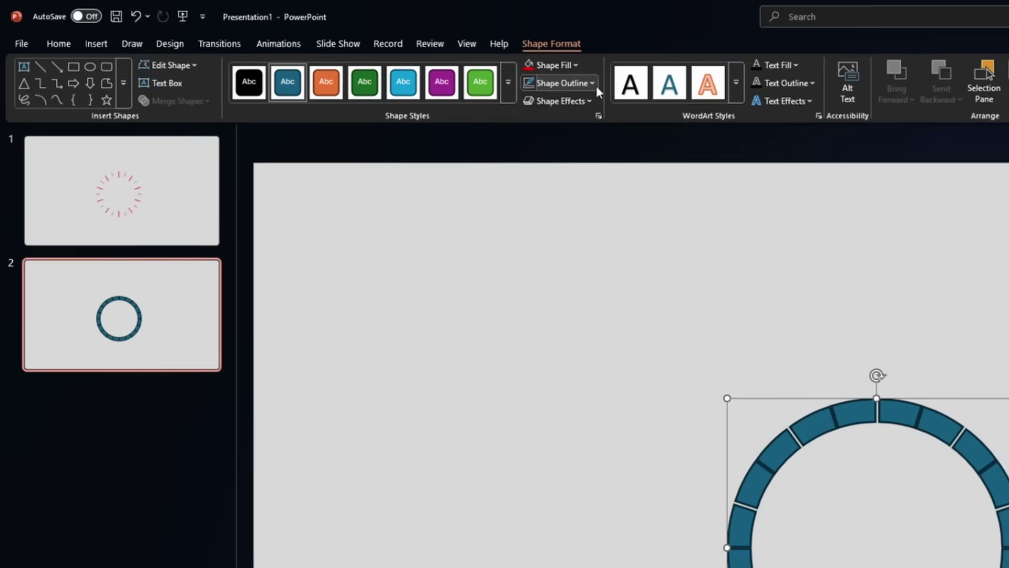
Draw a circle over the teal ticked ring on slide 2
{"action": "left_click", "coordinate": [340, 48]}
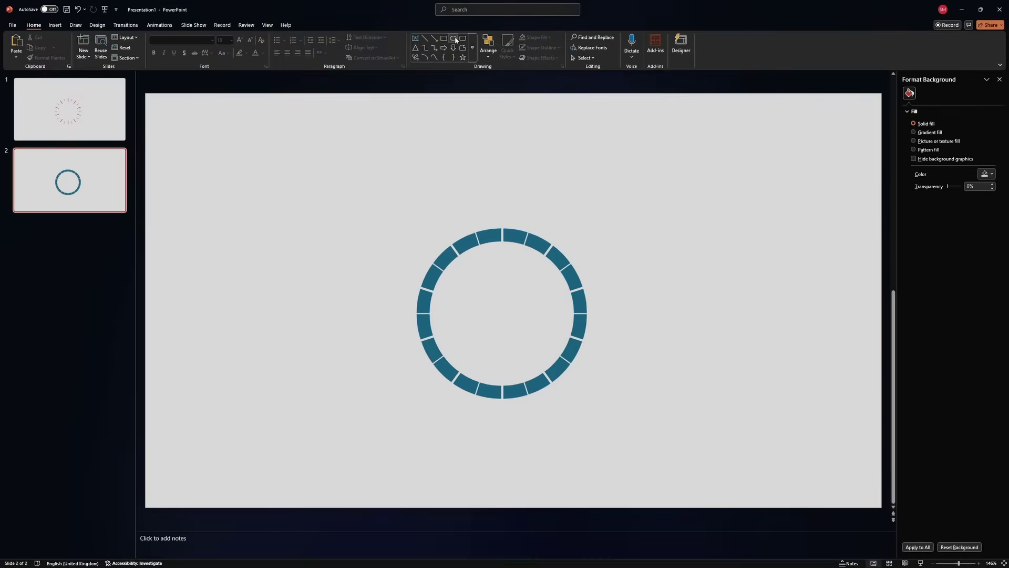
{"action": "left_click", "coordinate": [455, 40]}
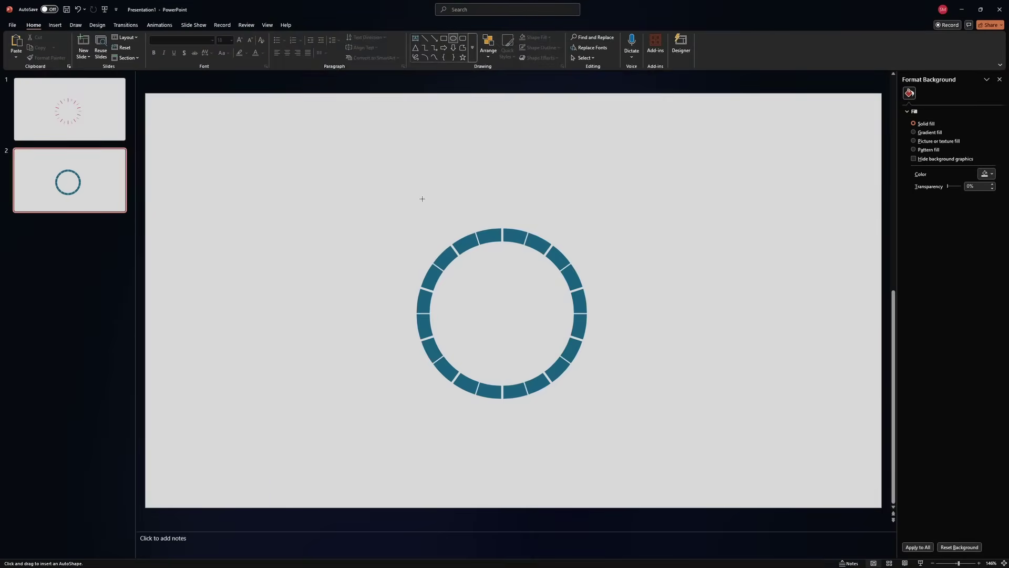
{"action": "left_click_drag", "start_coordinate": [420, 197], "coordinate": [519, 260]}
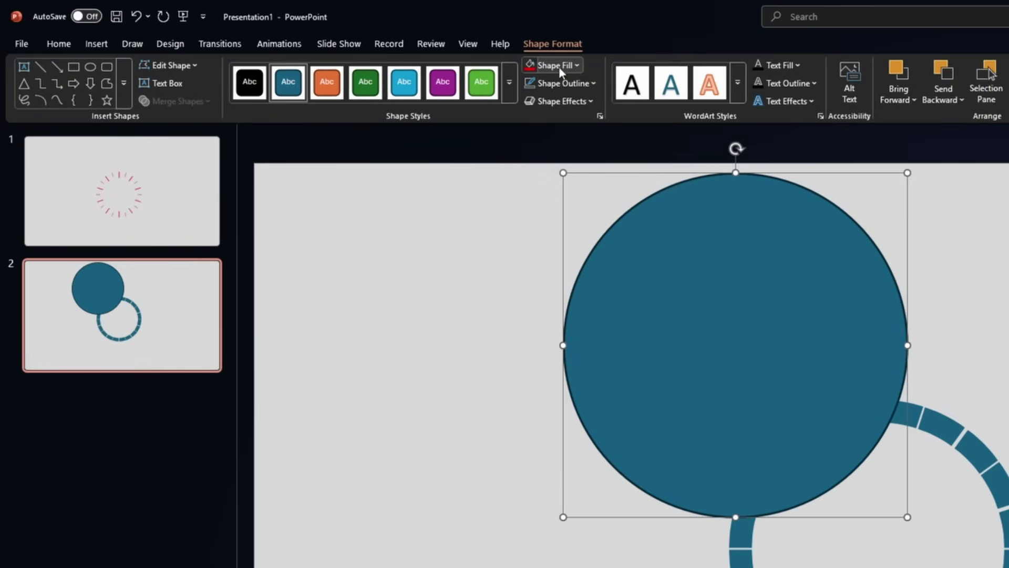
Fill the new circle white and send it to the back, behind the teal ring
{"action": "left_click", "coordinate": [330, 38]}
{"action": "left_click", "coordinate": [532, 136]}
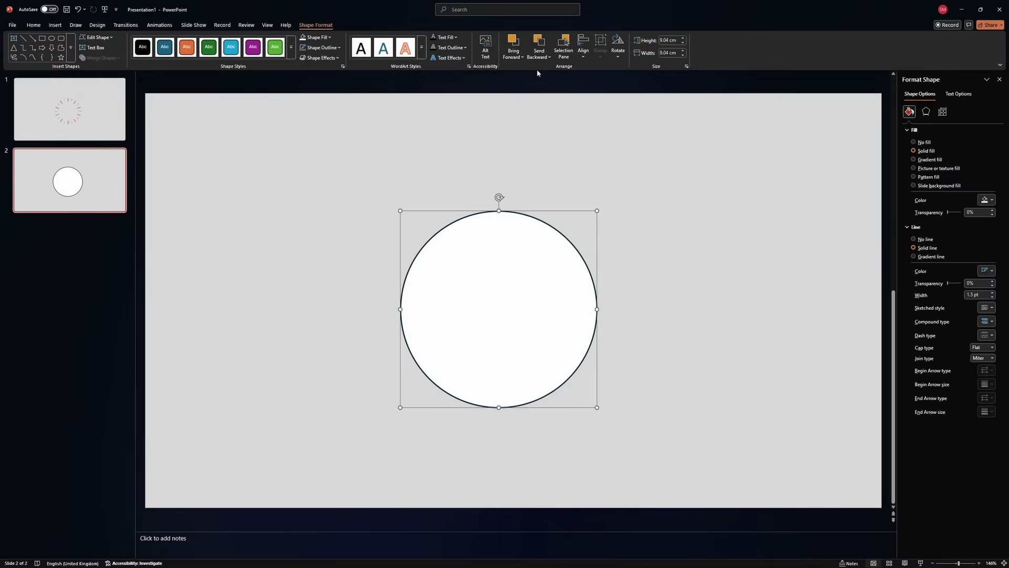
{"action": "left_click", "coordinate": [545, 62]}
{"action": "left_click", "coordinate": [544, 80]}
{"action": "key", "text": "Escape"}
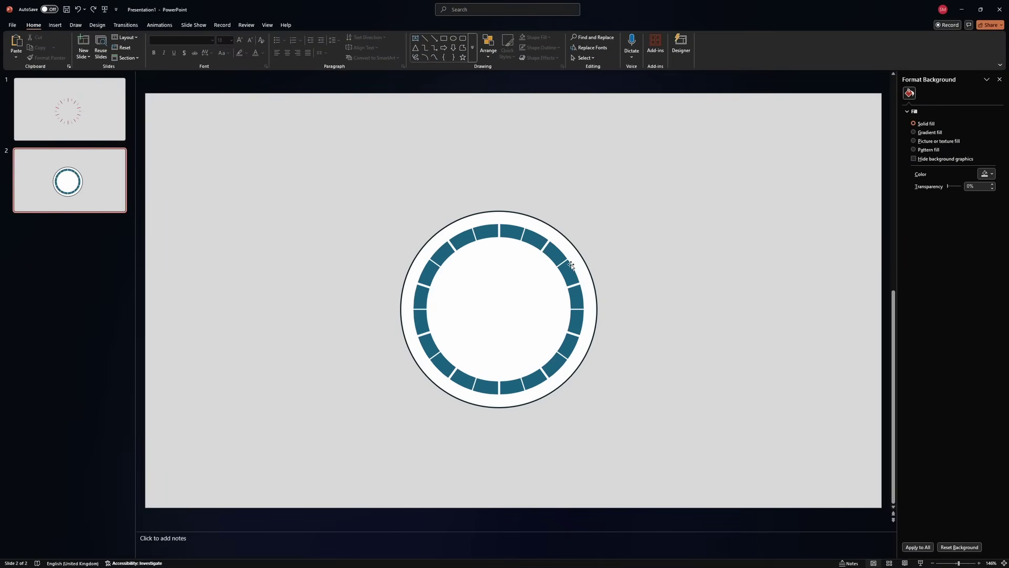
{"action": "left_click", "coordinate": [560, 258]}
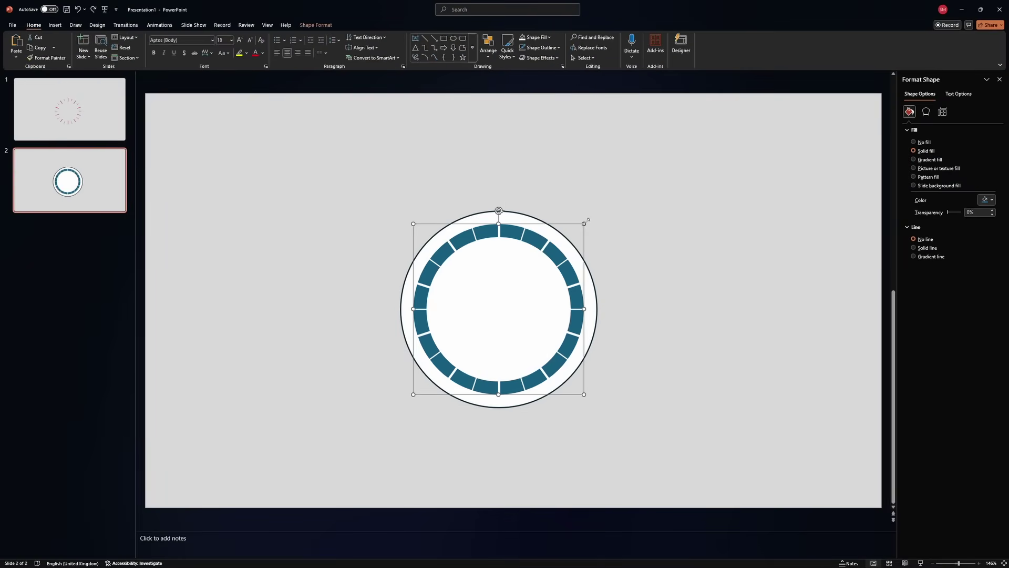
Enlarge the teal ring to the white circle's edge and grow the inner teal circle to 7.11 cm
{"action": "left_click_drag", "start_coordinate": [587, 220], "coordinate": [593, 218]}
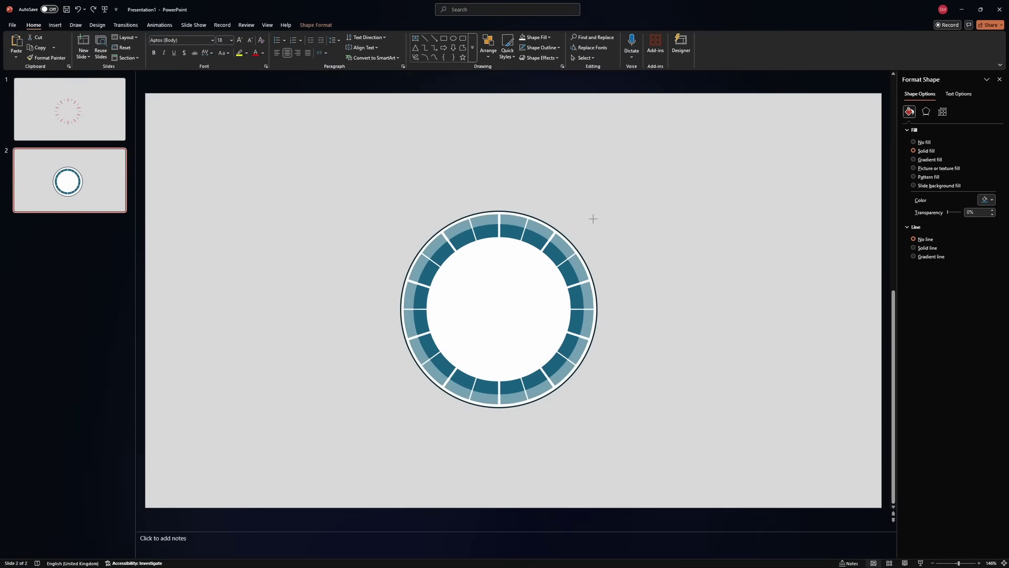
{"action": "left_click", "coordinate": [648, 265]}
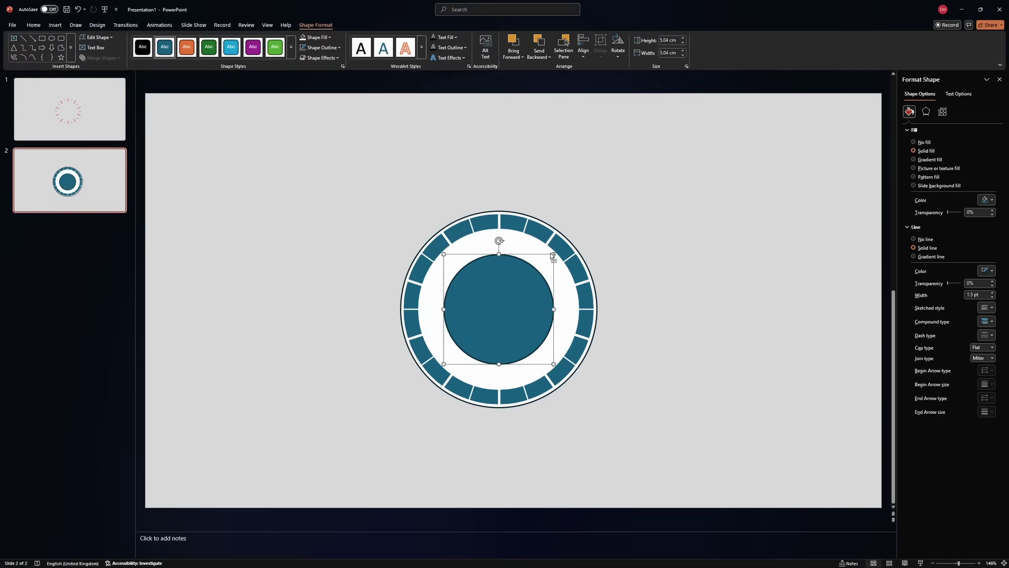
{"action": "left_click_drag", "start_coordinate": [554, 253], "coordinate": [576, 245]}
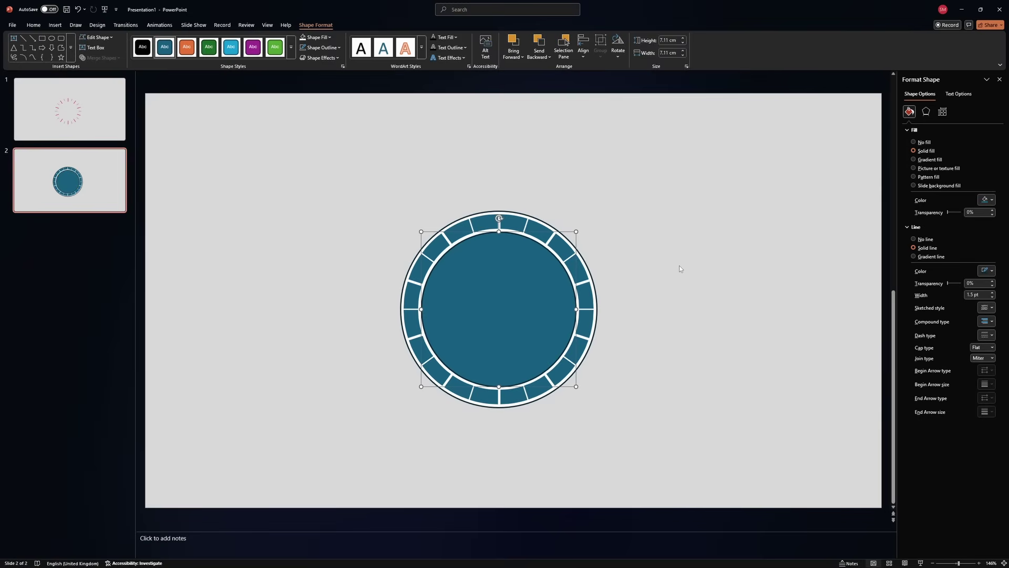
Subtract the inner teal circle from the outer ring with Merge Shapes, leaving it hollow
{"action": "left_click", "coordinate": [503, 213]}
{"action": "left_click", "coordinate": [513, 284], "text": "shift"}
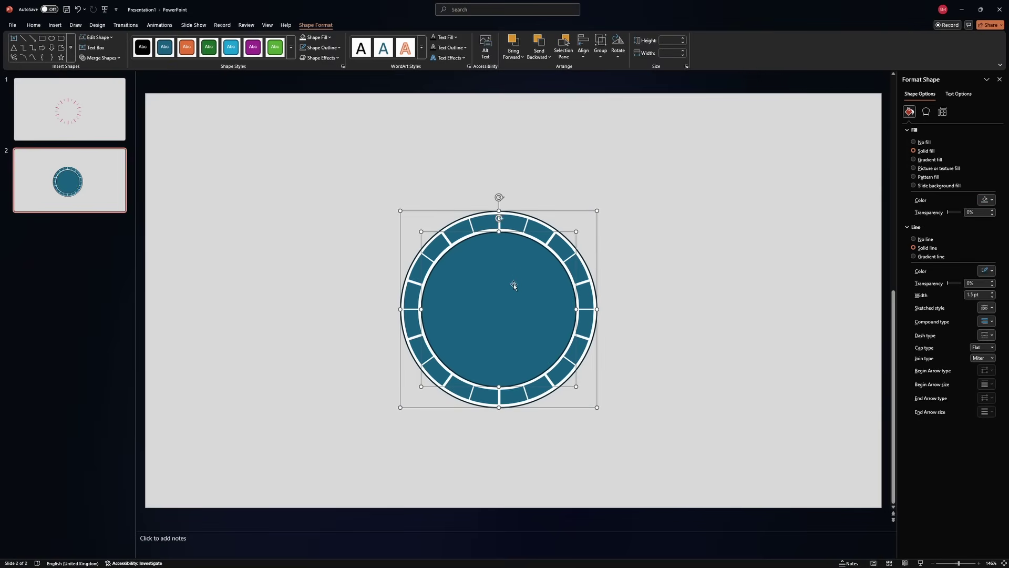
{"action": "left_click", "coordinate": [118, 58]}
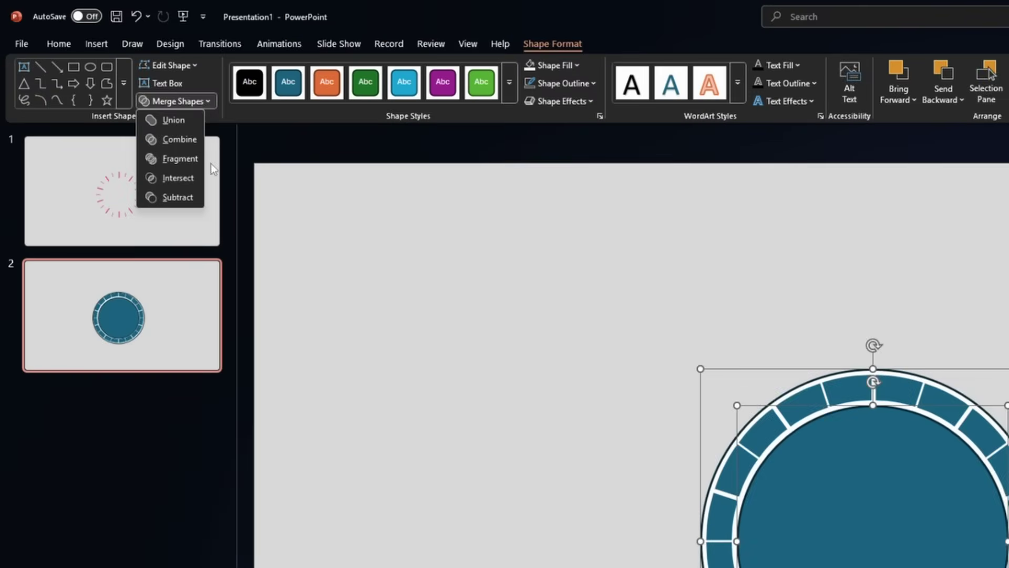
{"action": "left_click", "coordinate": [100, 111]}
{"action": "left_click", "coordinate": [177, 197]}
{"action": "left_click", "coordinate": [588, 251]}
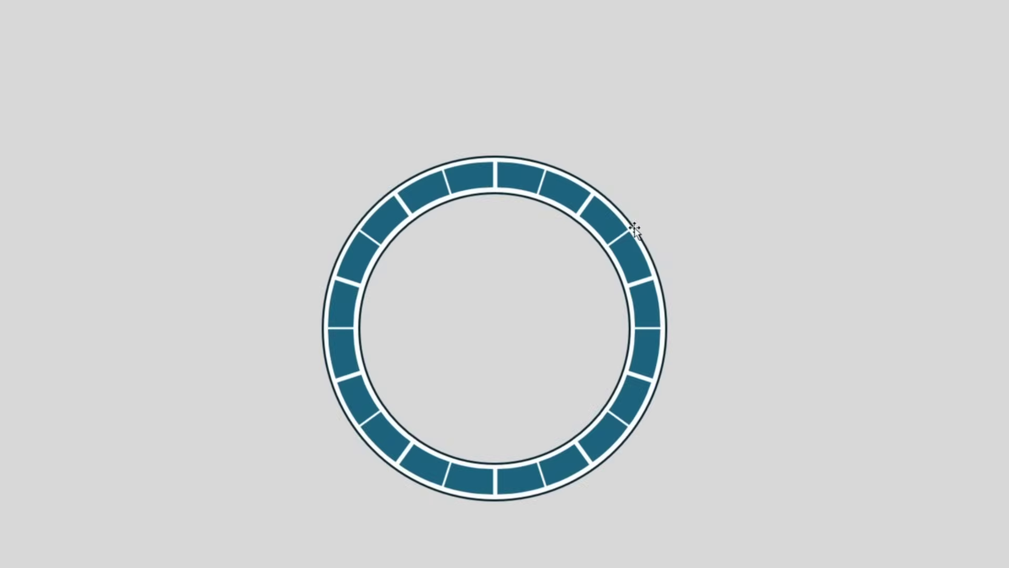
{"action": "left_click", "coordinate": [579, 253]}
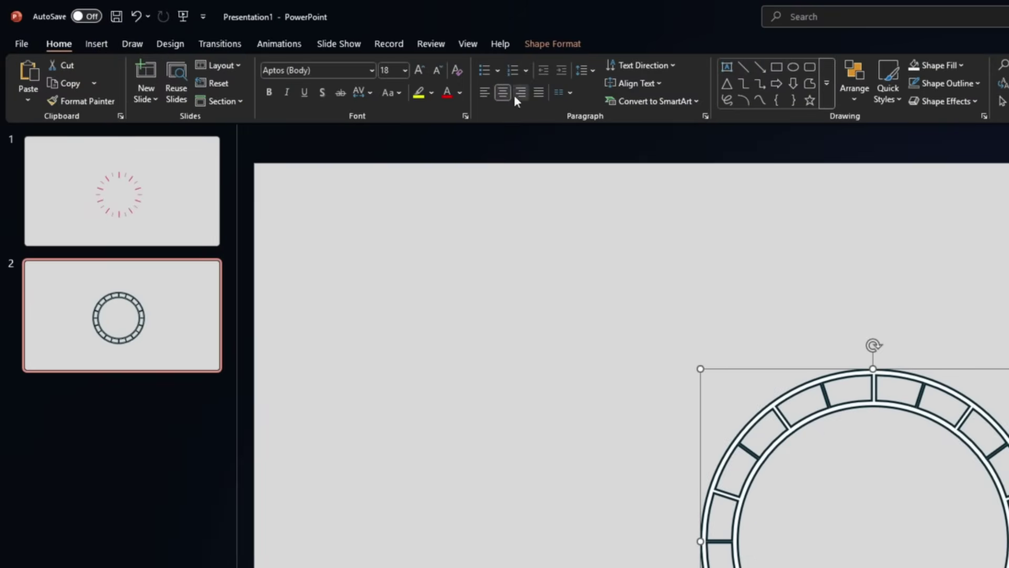
Set the ring to No Outline and save it as picture 'Option 2' in Backgrounds
{"action": "left_click", "coordinate": [573, 44]}
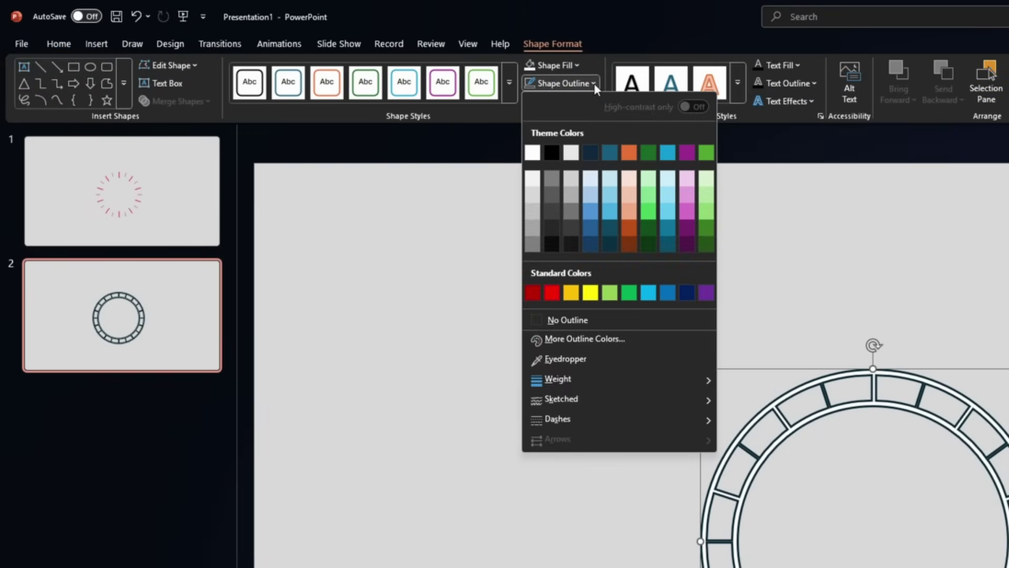
{"action": "left_click", "coordinate": [566, 321]}
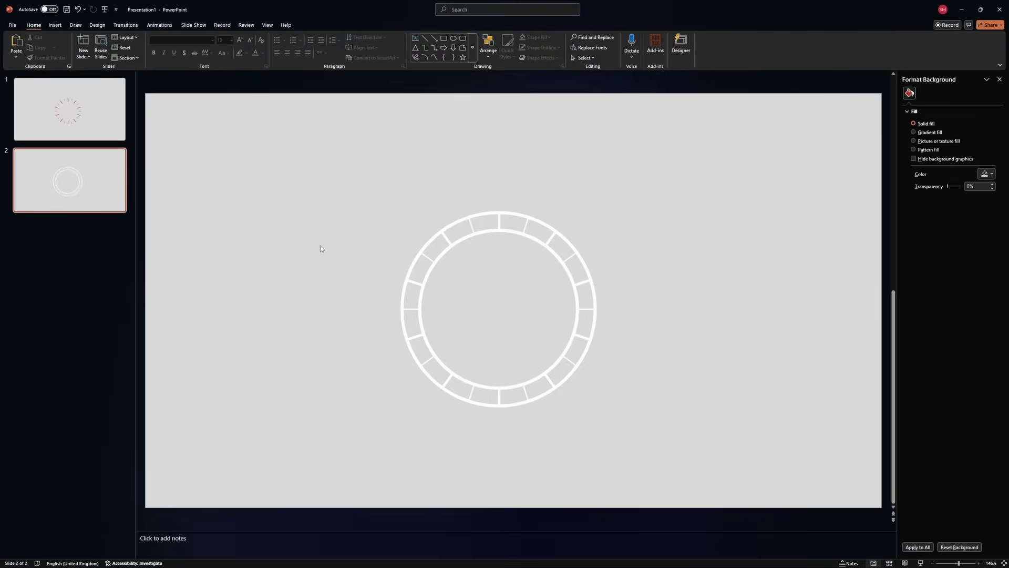
{"action": "right_click", "coordinate": [456, 245]}
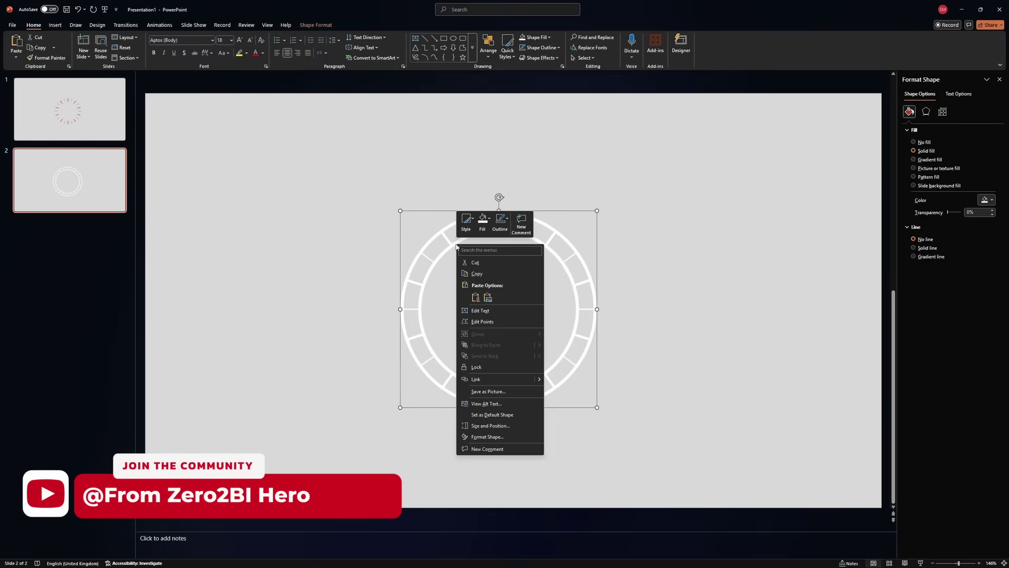
{"action": "left_click", "coordinate": [502, 389]}
{"action": "left_click", "coordinate": [93, 70]}
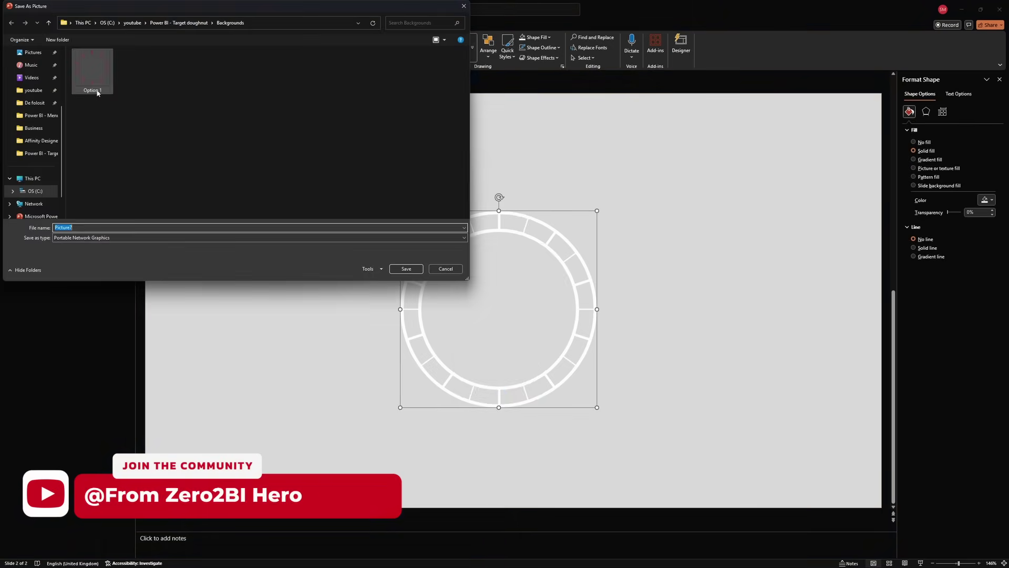
{"action": "left_click", "coordinate": [100, 227]}
{"action": "key", "text": "BackSpace"}
{"action": "type", "text": "2"}
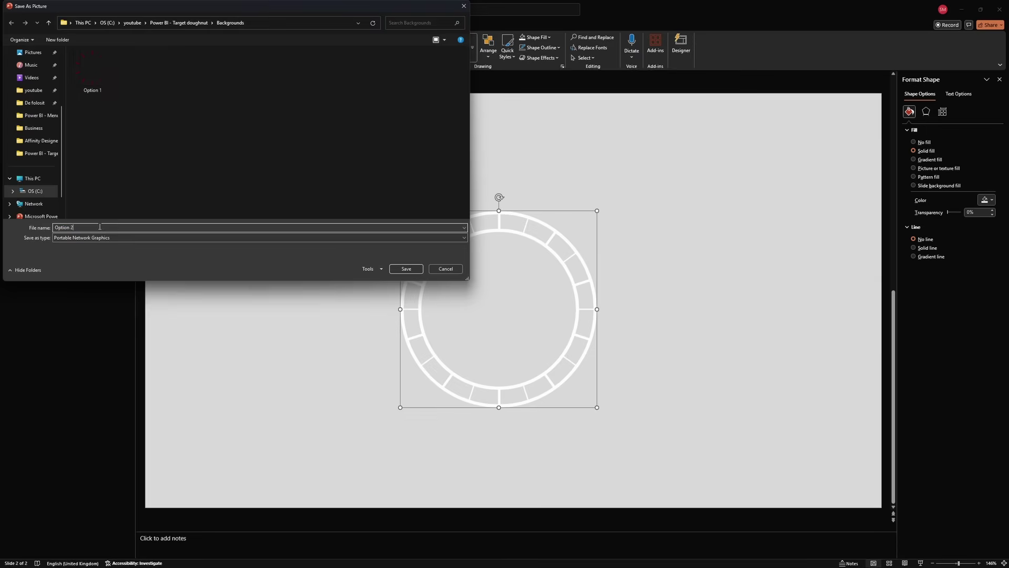
{"action": "key", "text": "Return"}
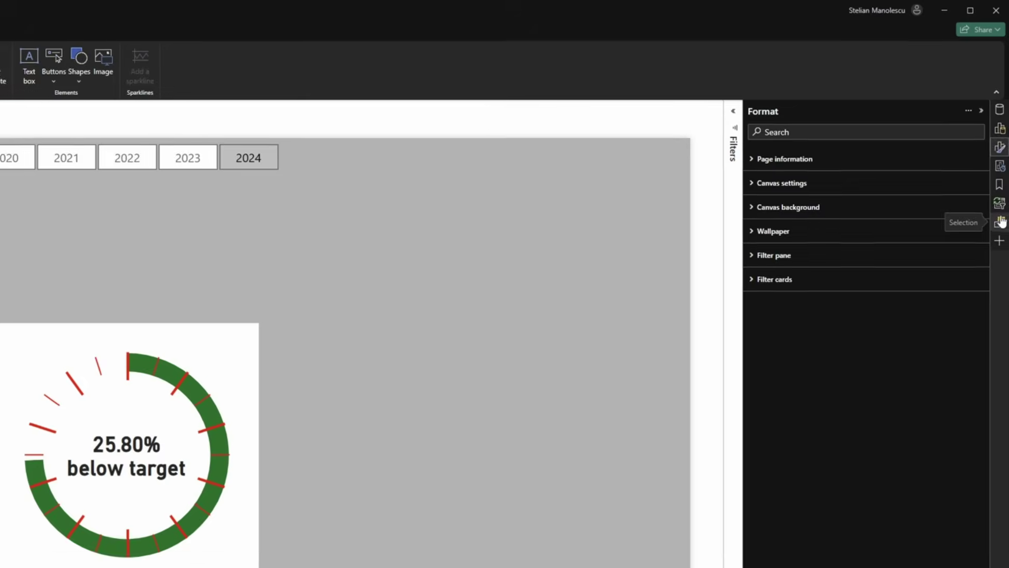
Copy the TOTAL SALES donut and Card onto page Visual 2, then pick the Option 2 image
{"action": "left_click", "coordinate": [1000, 224]}
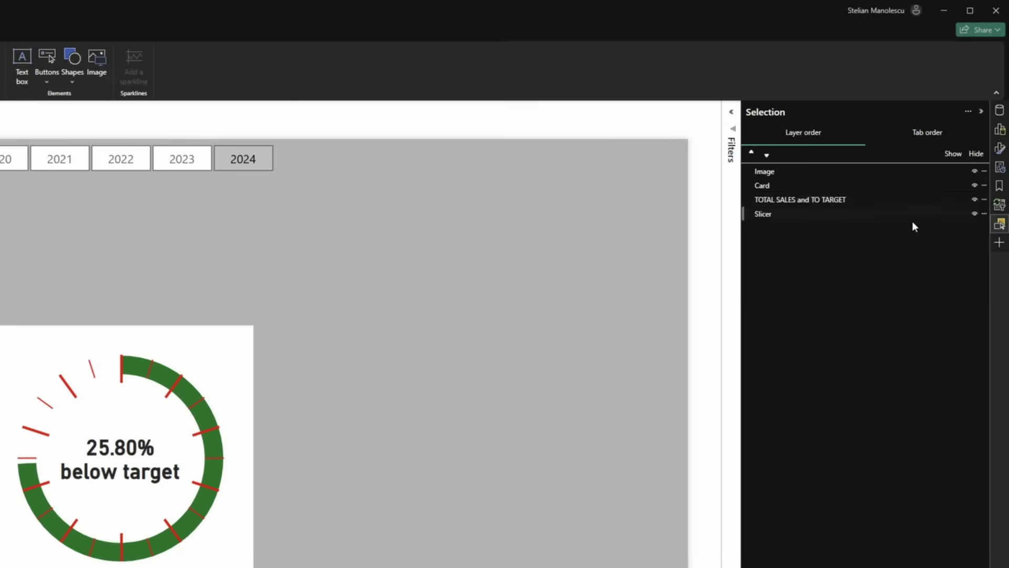
{"action": "left_click", "coordinate": [815, 205]}
{"action": "left_click", "coordinate": [786, 188], "text": "ctrl"}
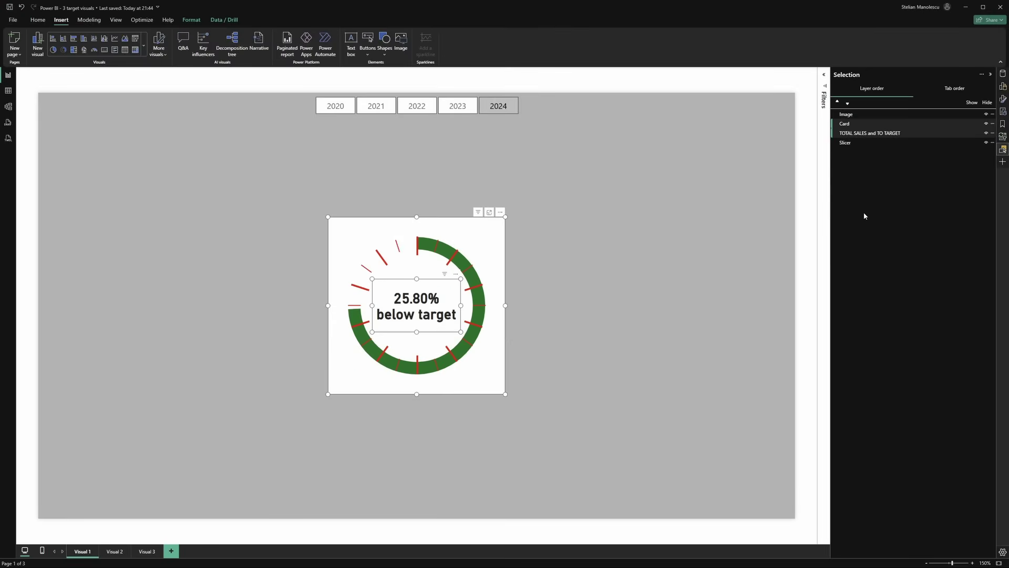
{"action": "left_click", "coordinate": [115, 551]}
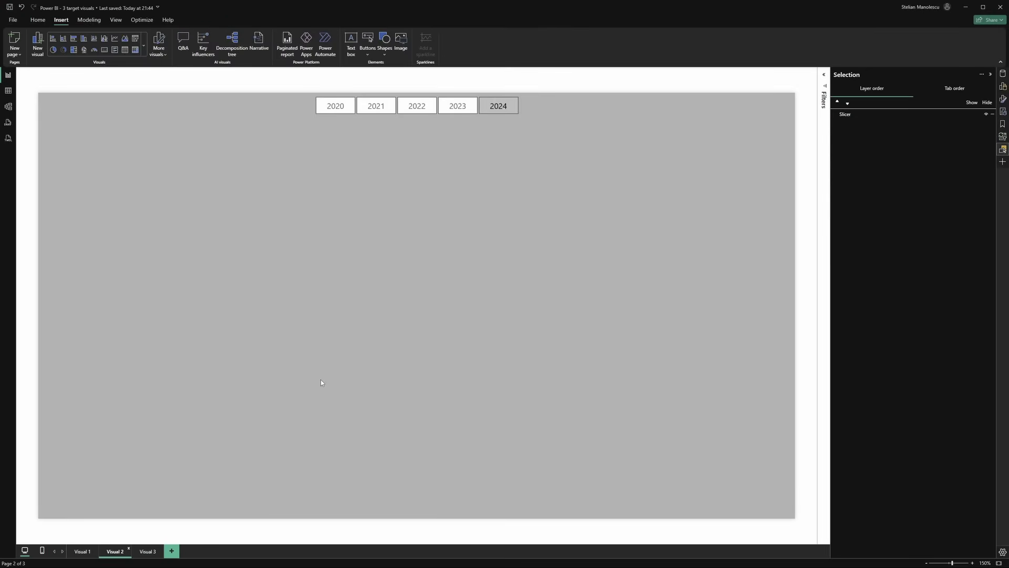
{"action": "key", "text": "ctrl+v"}
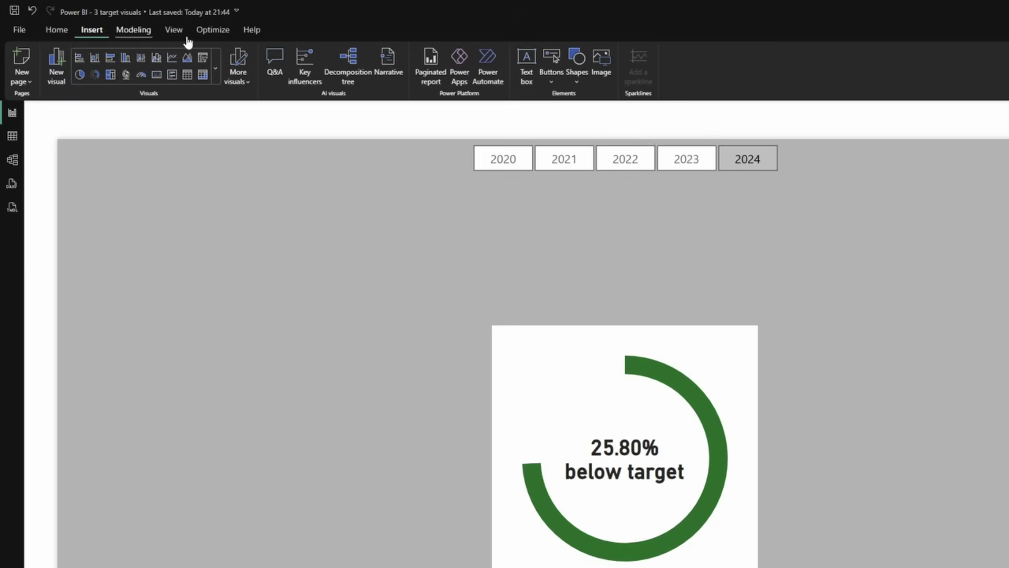
{"action": "left_click", "coordinate": [602, 66]}
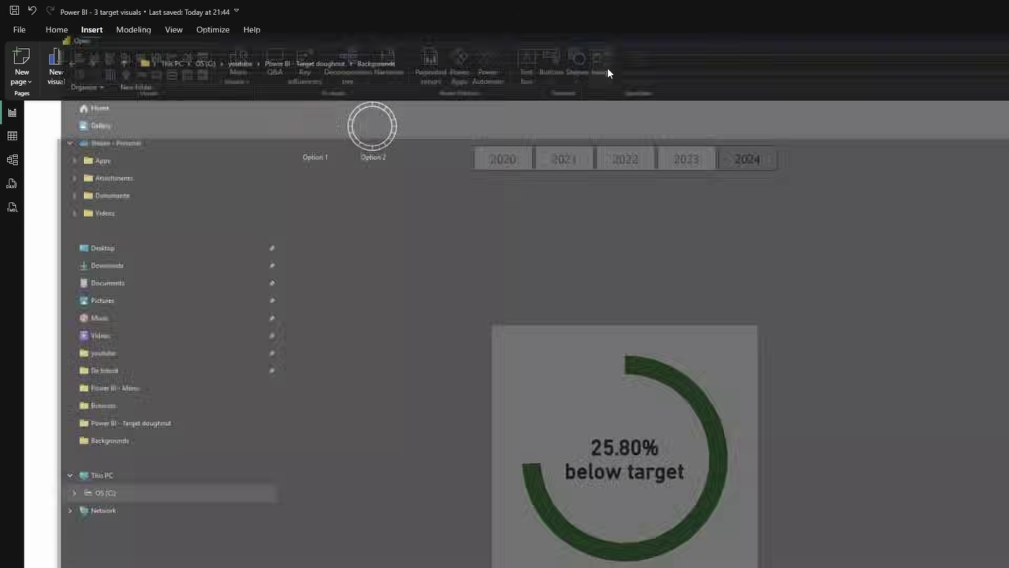
{"action": "left_click", "coordinate": [352, 131]}
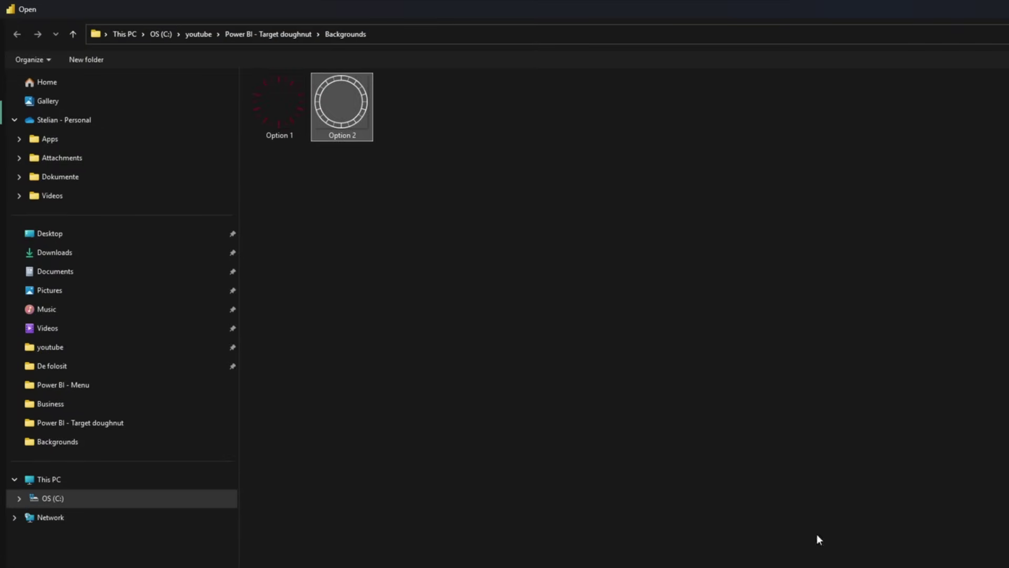
Insert the Option 2 ring image and resize its edges until the ticks align over the donut
{"action": "double_click", "coordinate": [353, 116]}
{"action": "left_click_drag", "start_coordinate": [238, 251], "coordinate": [438, 308]}
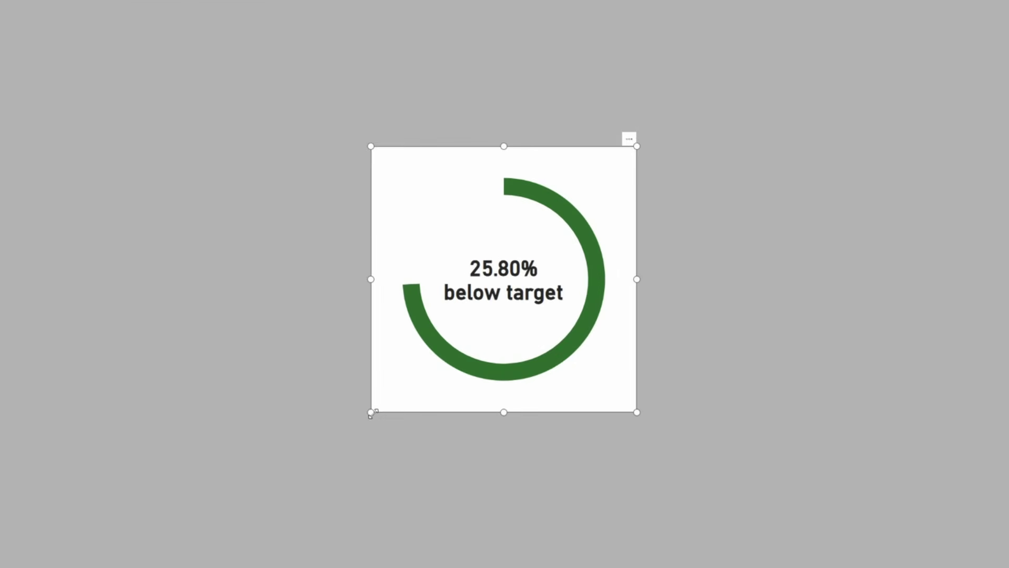
{"action": "left_click_drag", "start_coordinate": [328, 394], "coordinate": [392, 394]}
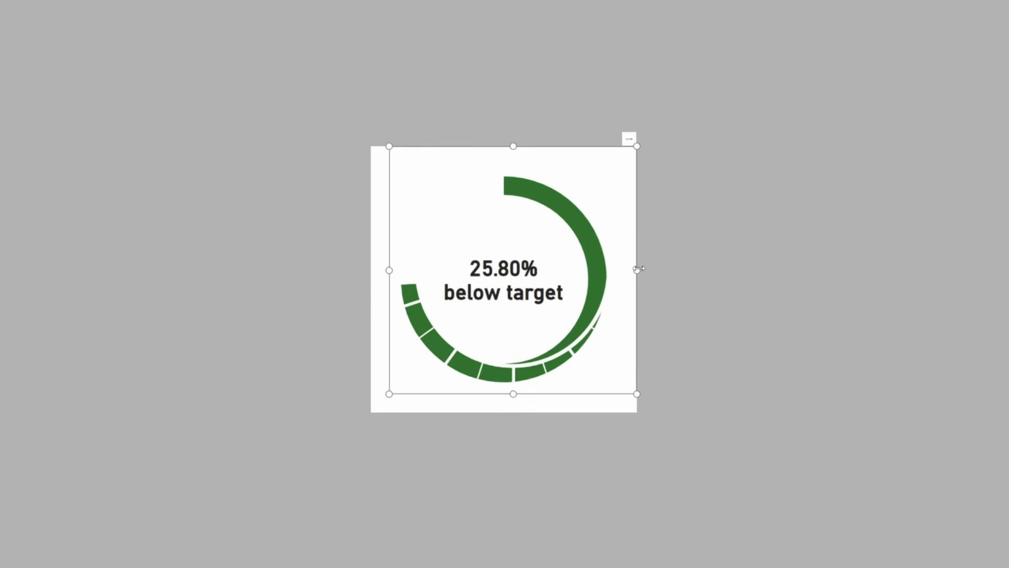
{"action": "left_click_drag", "start_coordinate": [637, 268], "coordinate": [619, 272]}
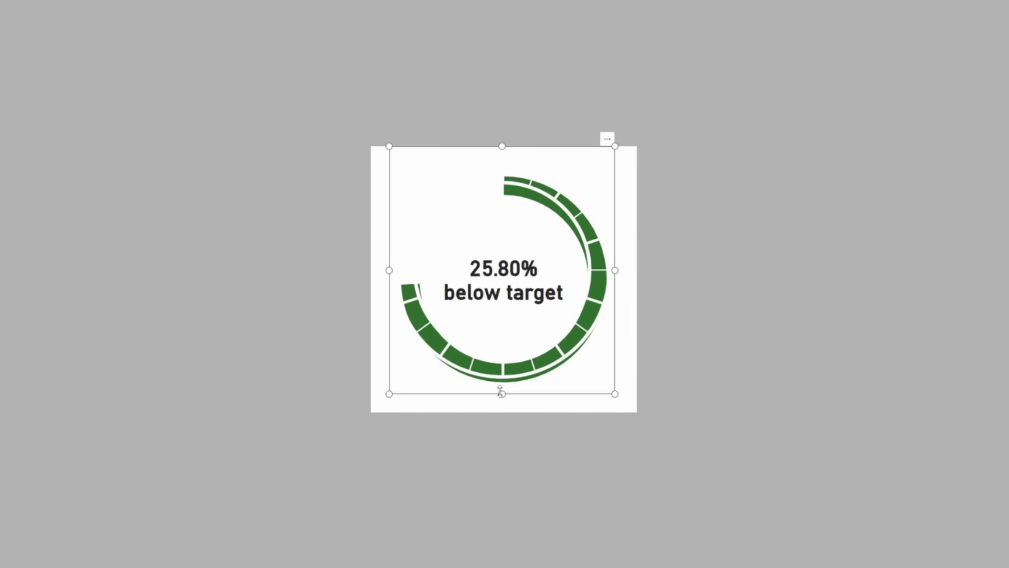
{"action": "left_click_drag", "start_coordinate": [501, 393], "coordinate": [509, 405]}
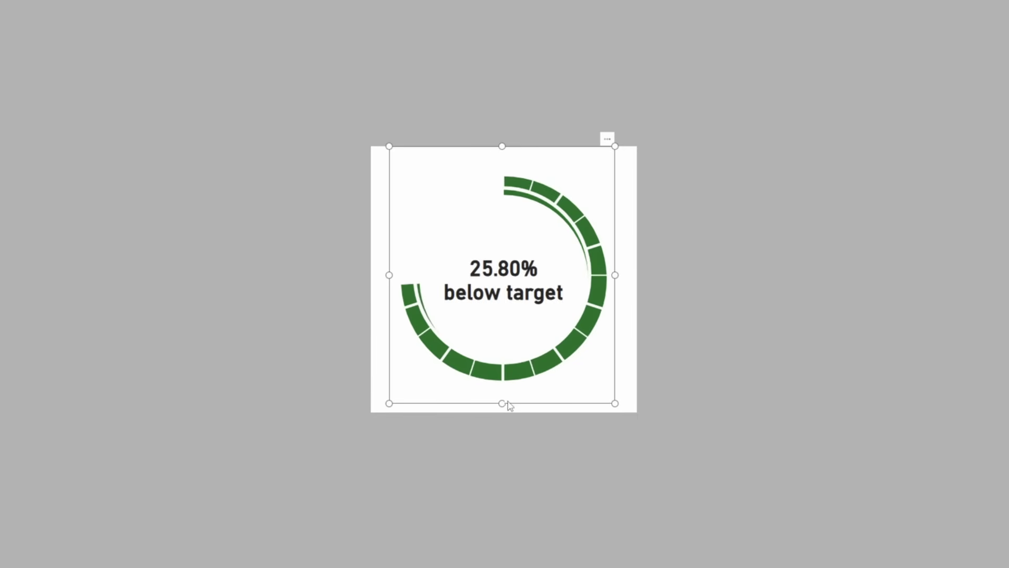
{"action": "left_click_drag", "start_coordinate": [503, 146], "coordinate": [505, 162]}
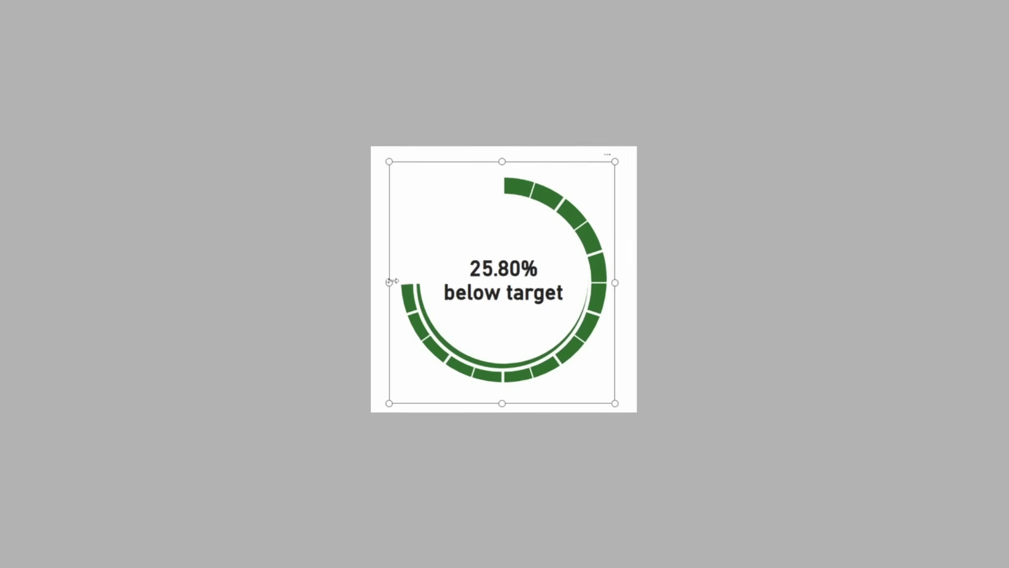
{"action": "left_click_drag", "start_coordinate": [389, 282], "coordinate": [394, 282]}
{"action": "left_click_drag", "start_coordinate": [504, 403], "coordinate": [504, 399]}
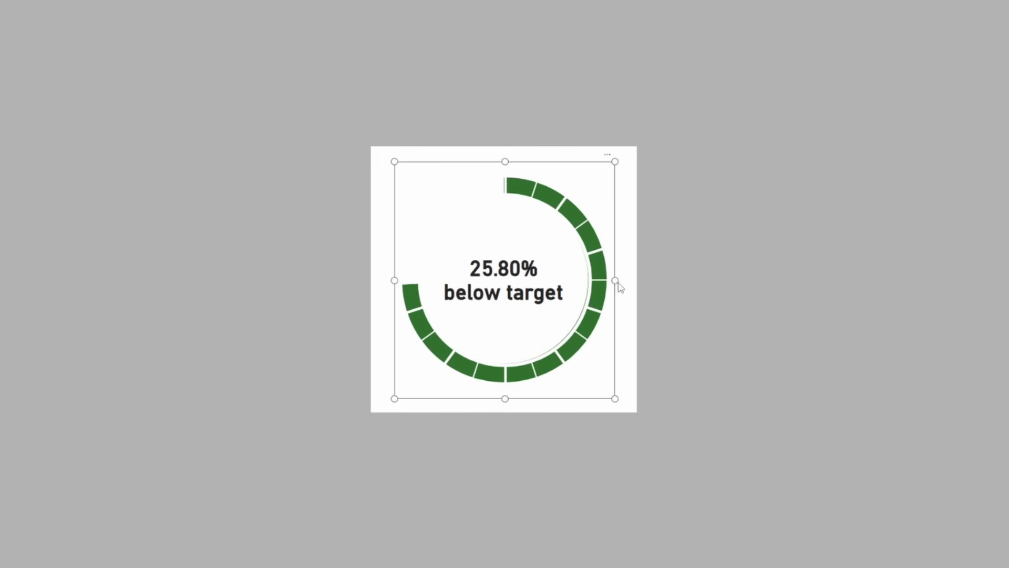
{"action": "mouse_move", "coordinate": [619, 283]}
{"action": "left_mouse_down"}
{"action": "mouse_move", "coordinate": [609, 288]}
{"action": "mouse_move", "coordinate": [616, 286]}
{"action": "left_mouse_up"}
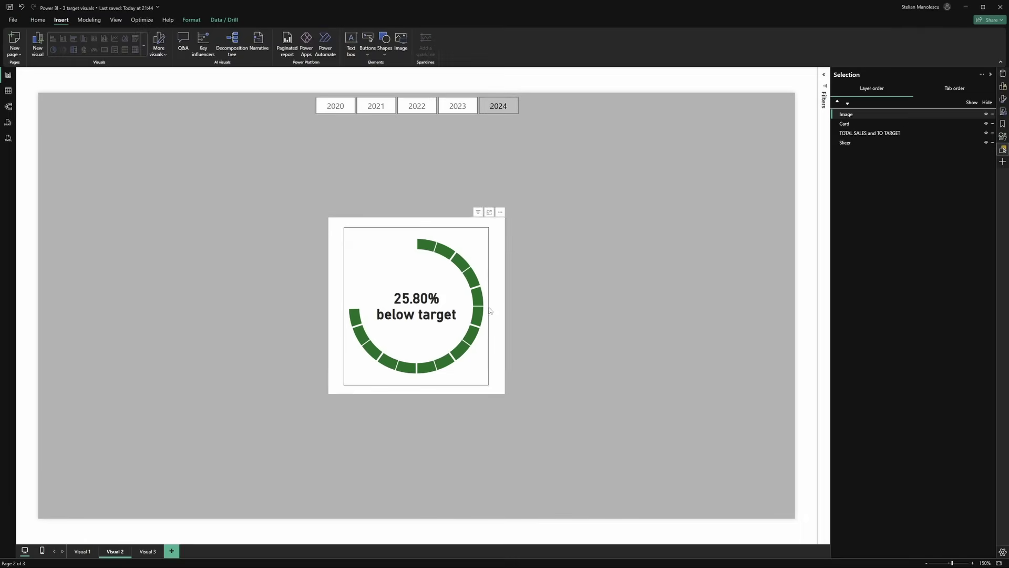
{"action": "left_click_drag", "start_coordinate": [489, 310], "coordinate": [489, 309]}
Change the donut's TO TARGET slice colour in Slices > Colors to dark red
{"action": "left_click", "coordinate": [494, 368]}
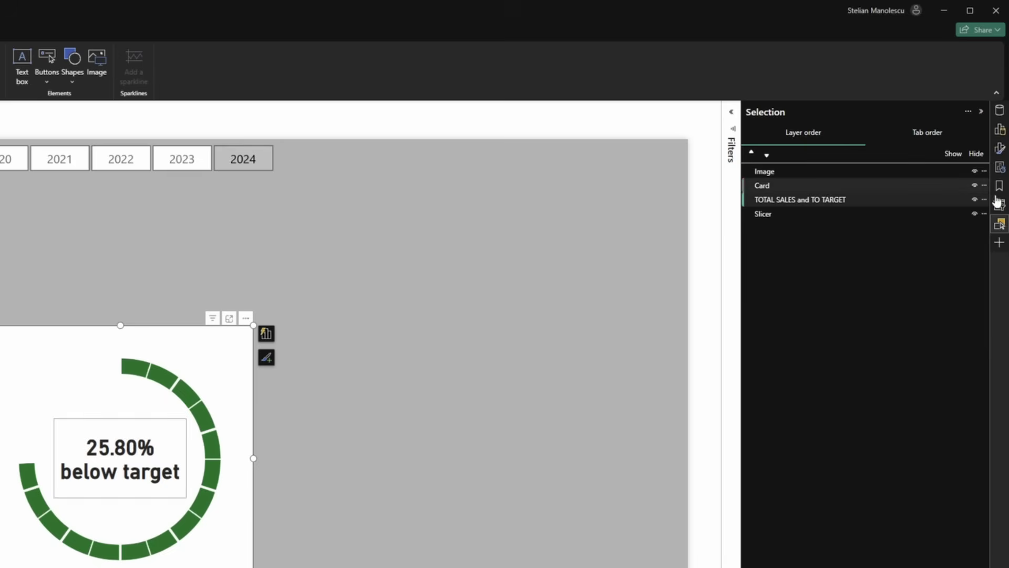
{"action": "left_click", "coordinate": [1000, 149]}
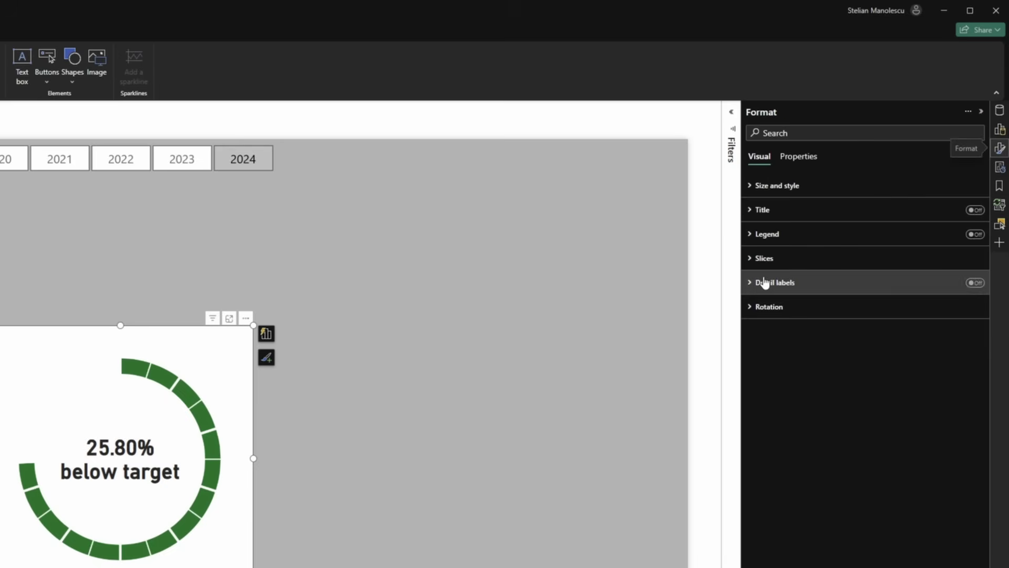
{"action": "left_click", "coordinate": [764, 258]}
{"action": "left_click", "coordinate": [776, 349]}
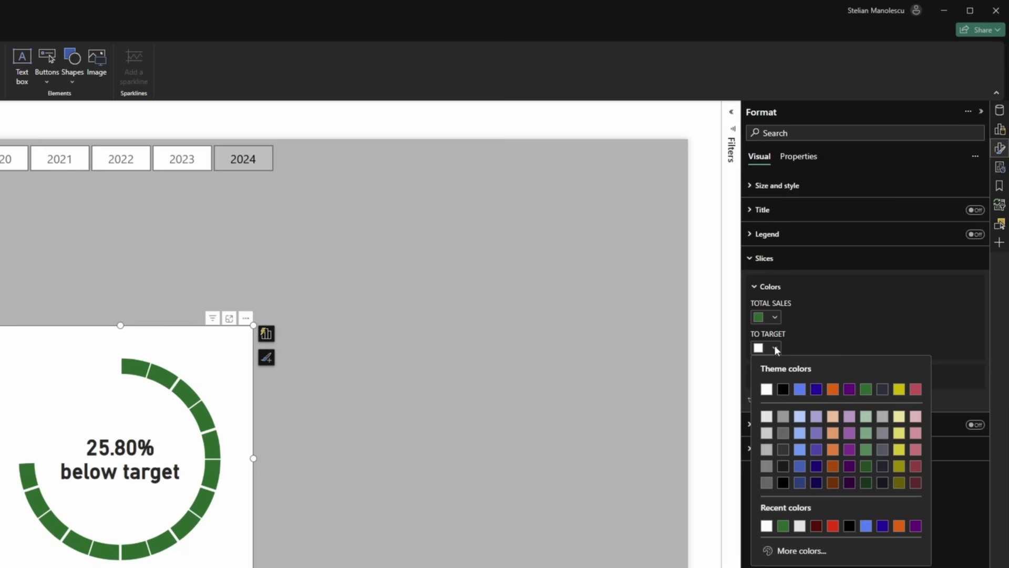
{"action": "left_click", "coordinate": [816, 391]}
{"action": "left_click", "coordinate": [636, 305]}
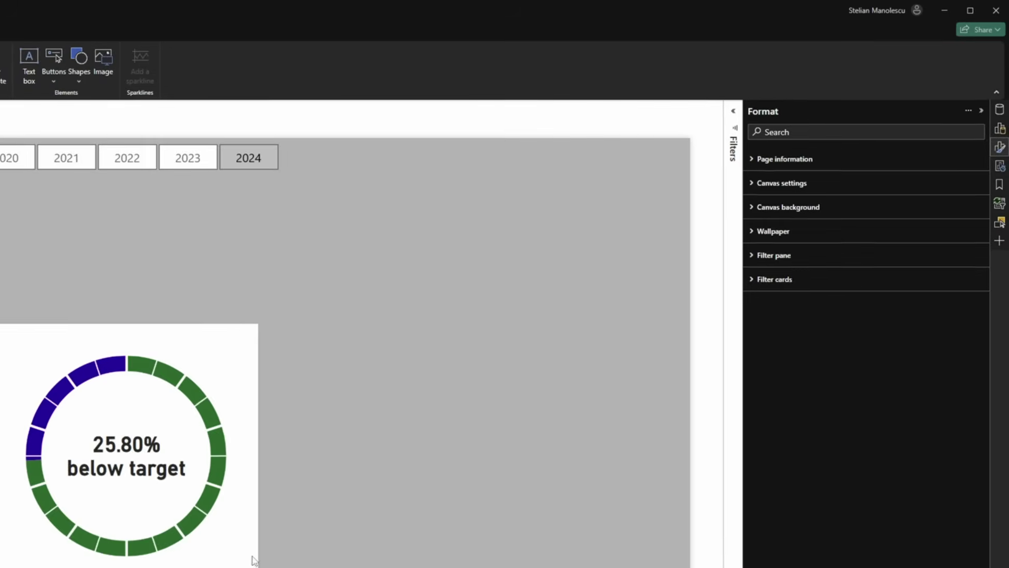
{"action": "left_click", "coordinate": [252, 557]}
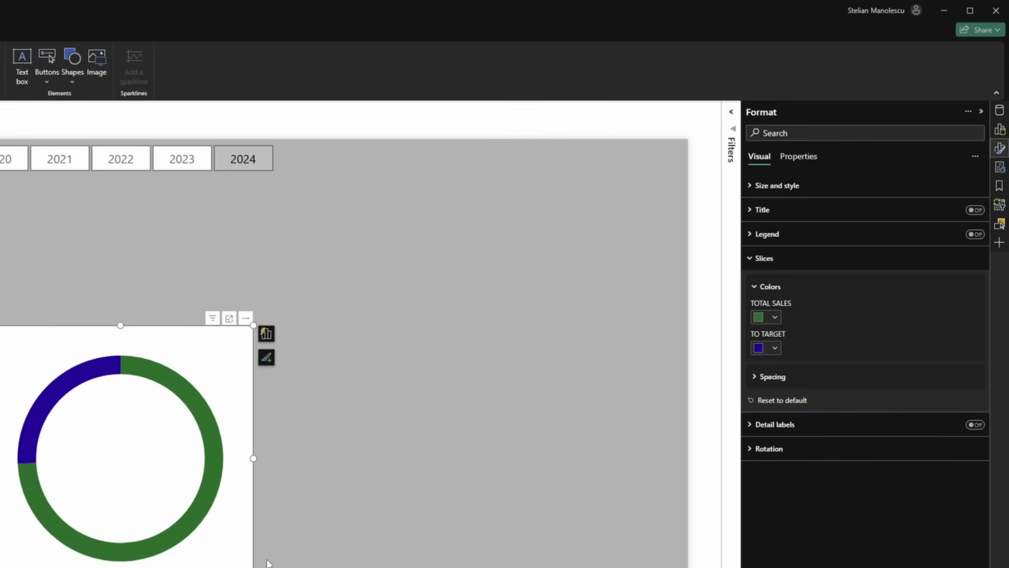
{"action": "left_click", "coordinate": [777, 352]}
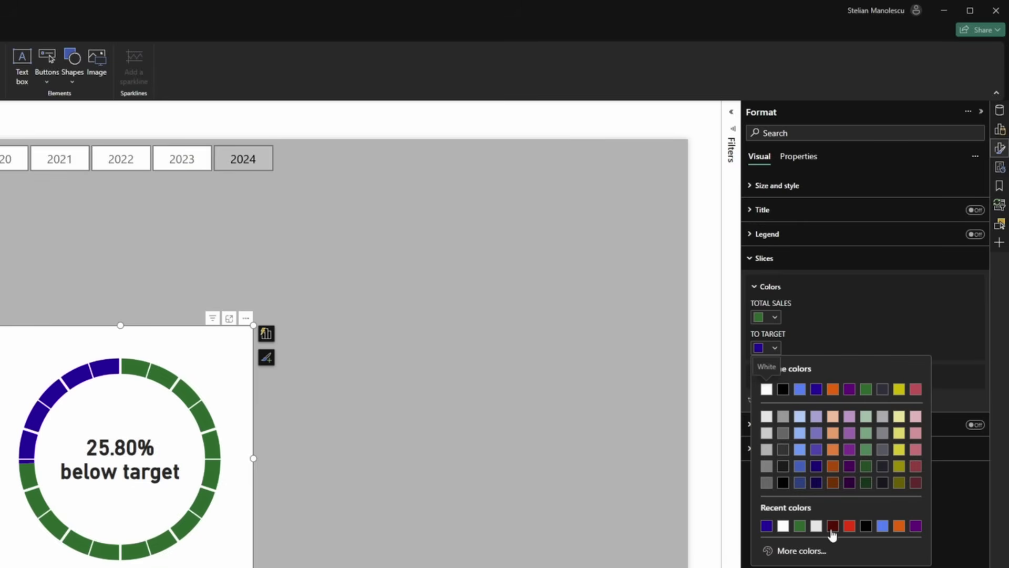
{"action": "left_click", "coordinate": [835, 526]}
{"action": "left_click", "coordinate": [449, 508]}
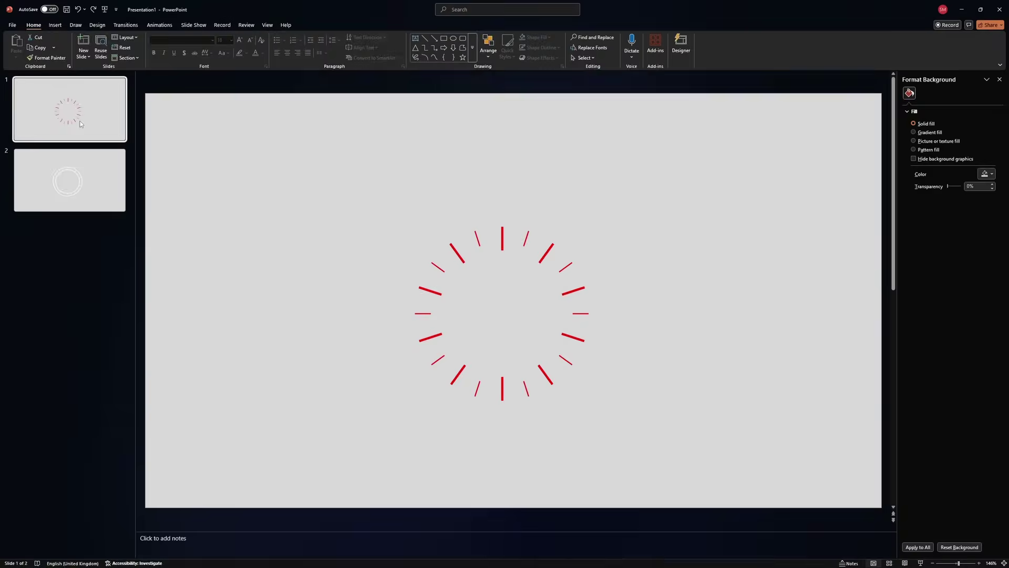
Duplicate slide 1 and put a circle behind the red ticks on the copy
{"action": "right_click", "coordinate": [81, 121]}
{"action": "left_click", "coordinate": [120, 211]}
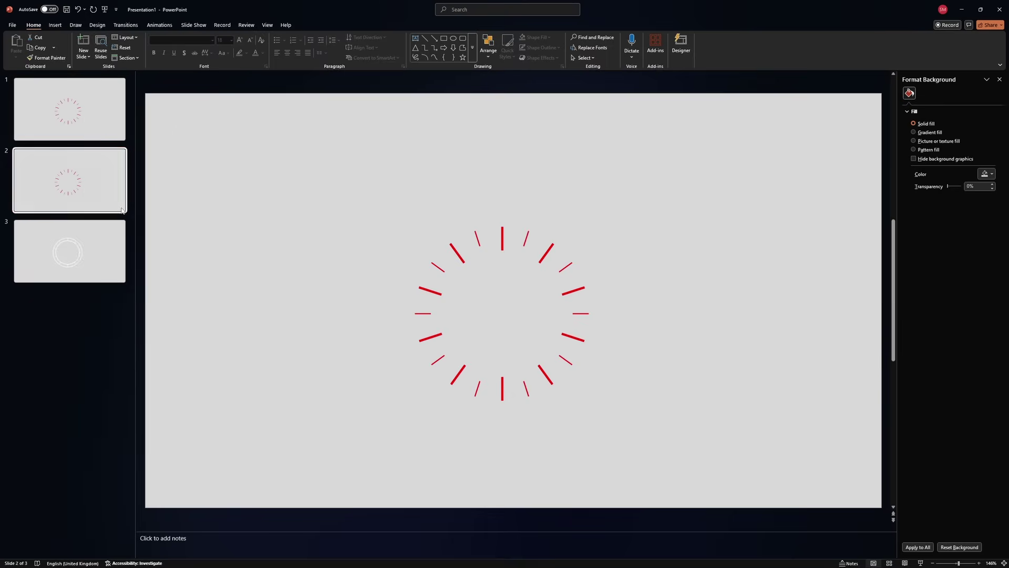
{"action": "left_click", "coordinate": [456, 40]}
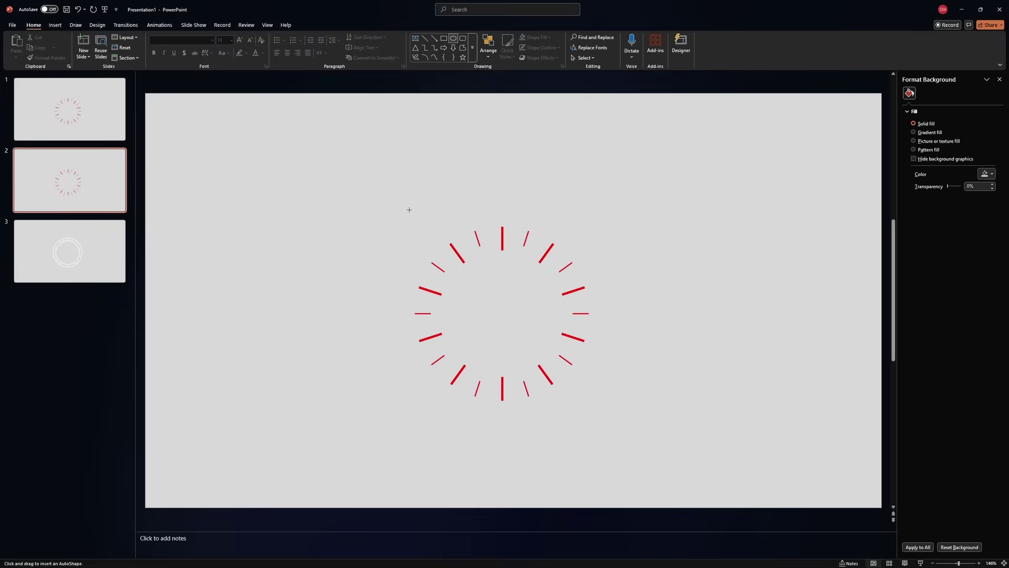
{"action": "mouse_move", "coordinate": [409, 210]}
{"action": "left_mouse_down"}
{"action": "mouse_move", "coordinate": [531, 294]}
{"action": "mouse_move", "coordinate": [475, 248]}
{"action": "mouse_move", "coordinate": [509, 293]}
{"action": "left_mouse_up"}
{"action": "left_click", "coordinate": [547, 58]}
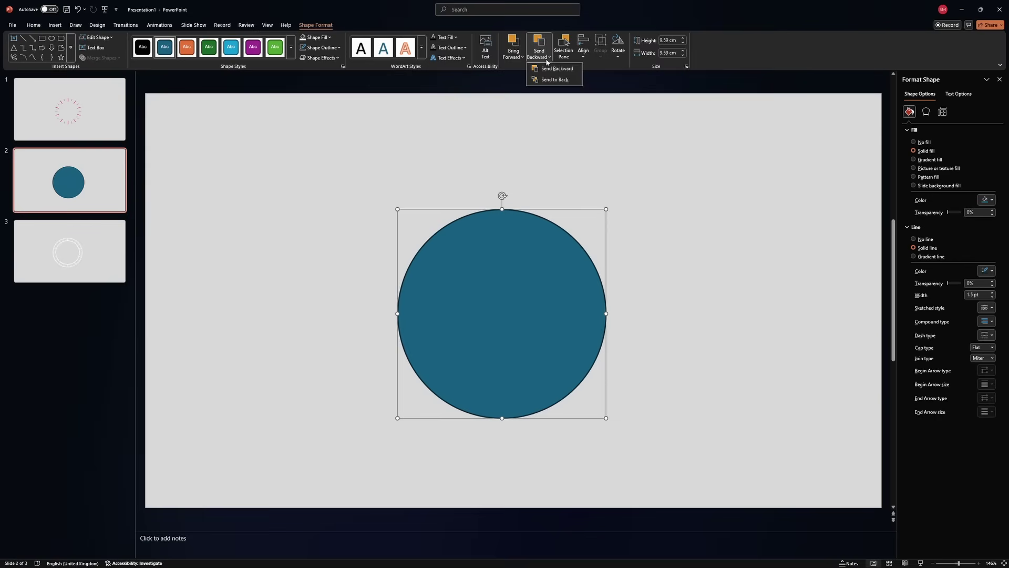
{"action": "left_click", "coordinate": [553, 80]}
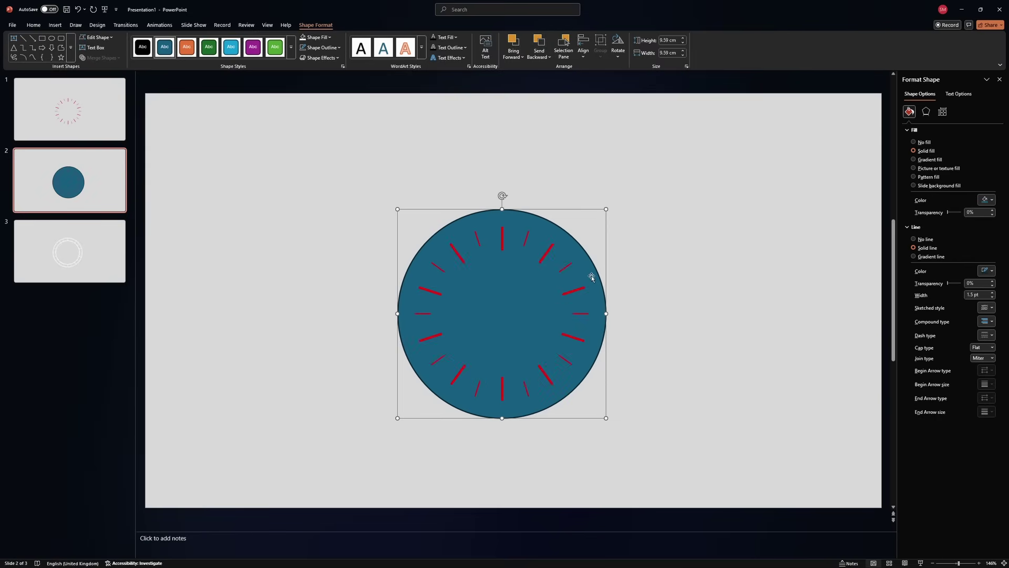
Subtract a smaller inner circle and the red ticks from the circle, then remove its outline
{"action": "left_click_drag", "start_coordinate": [606, 208], "coordinate": [580, 223]}
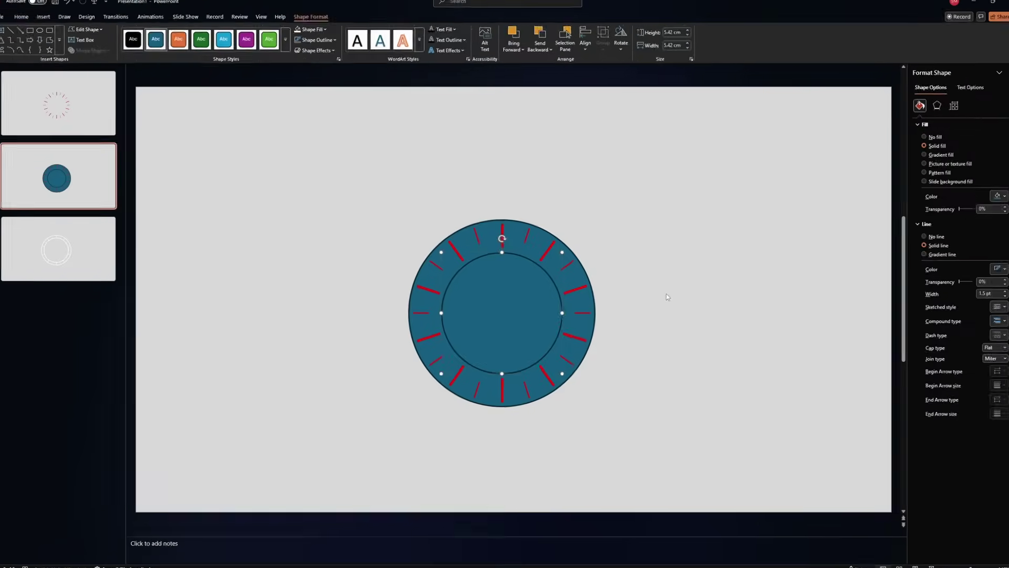
{"action": "left_click", "coordinate": [667, 297]}
{"action": "left_click", "coordinate": [468, 239]}
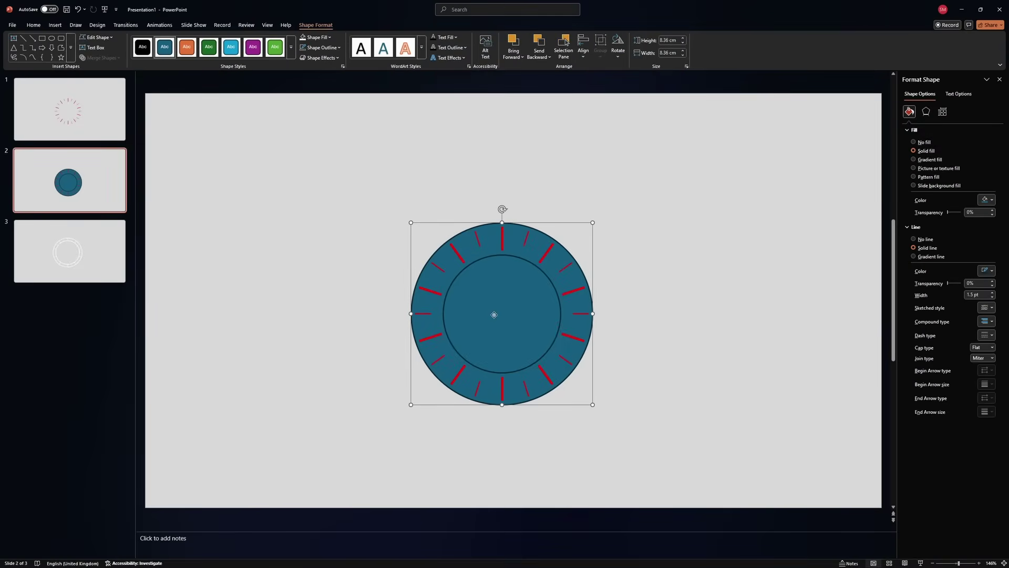
{"action": "left_click", "coordinate": [494, 315], "text": "shift"}
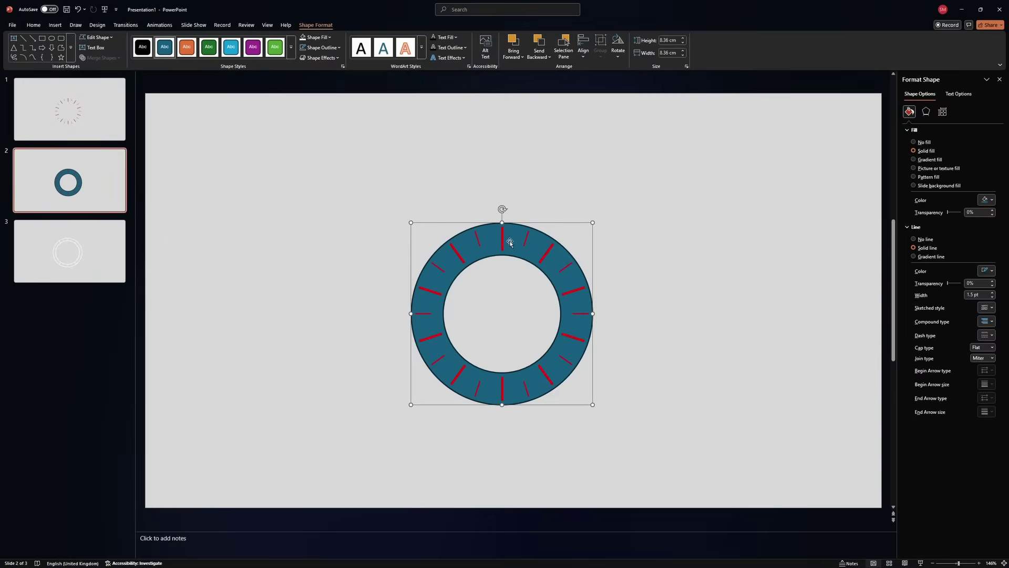
{"action": "left_click", "coordinate": [502, 236], "text": "shift"}
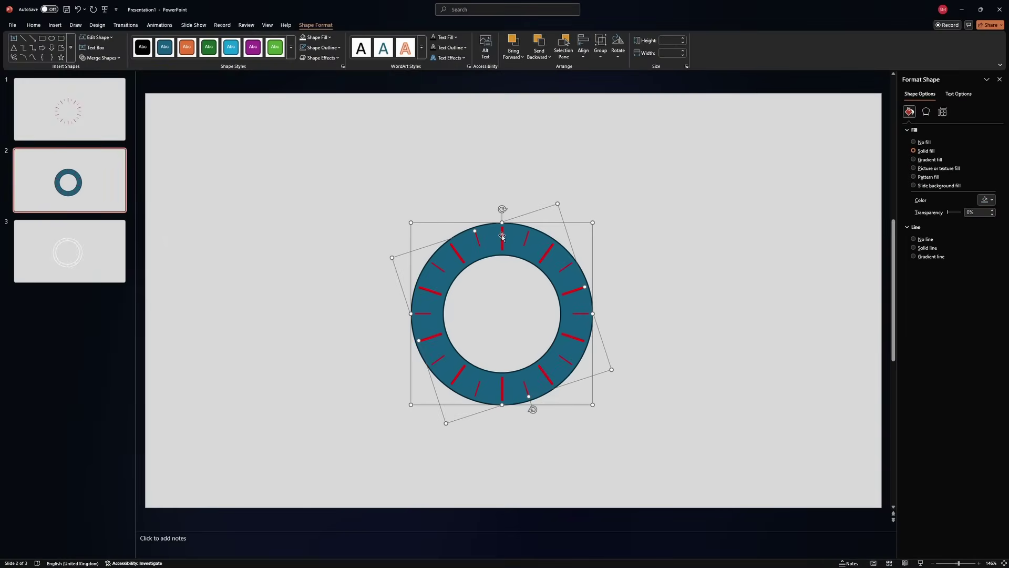
{"action": "left_click", "coordinate": [121, 58]}
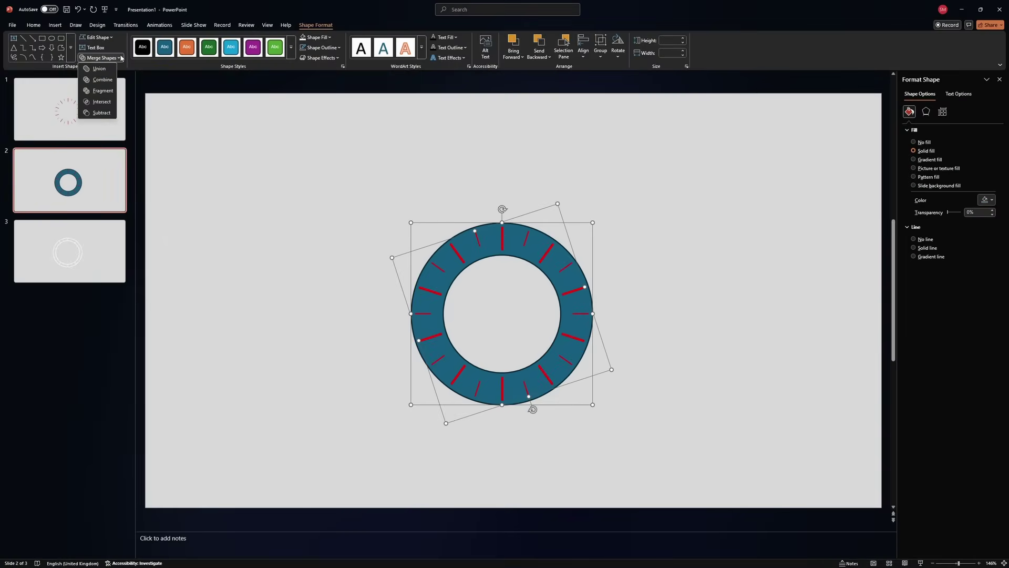
{"action": "left_click", "coordinate": [112, 112]}
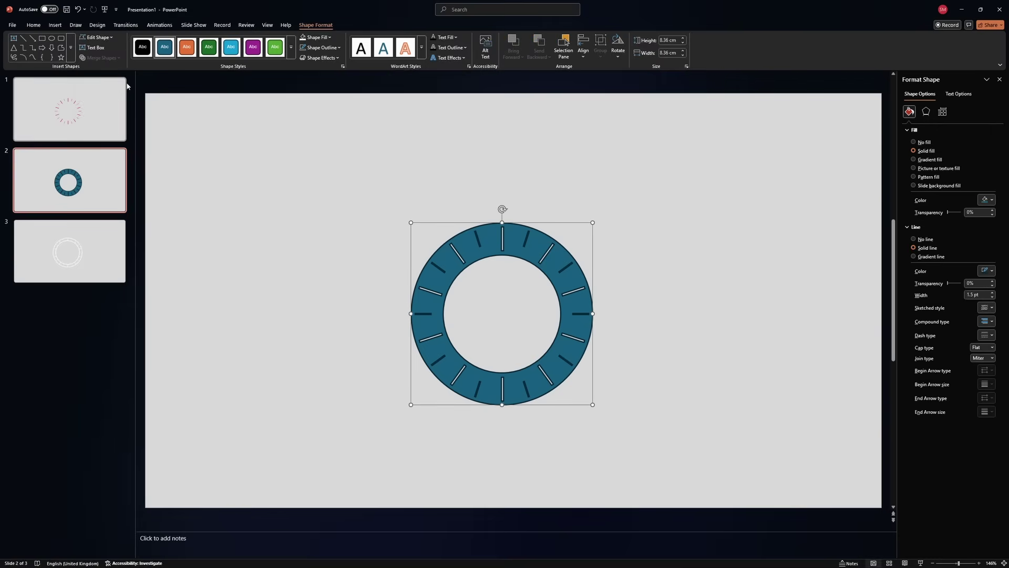
{"action": "left_click", "coordinate": [341, 48]}
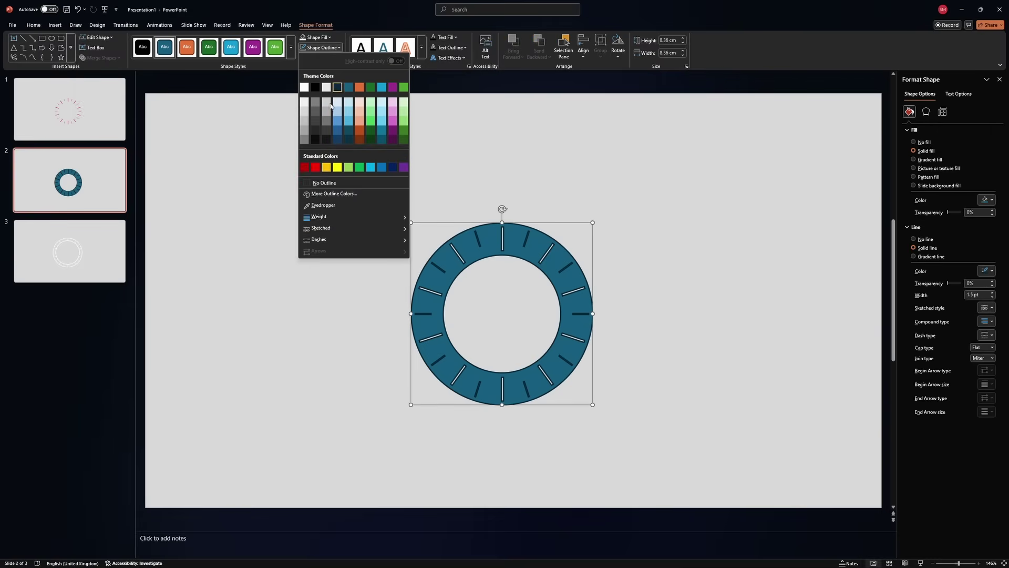
{"action": "left_click", "coordinate": [326, 184]}
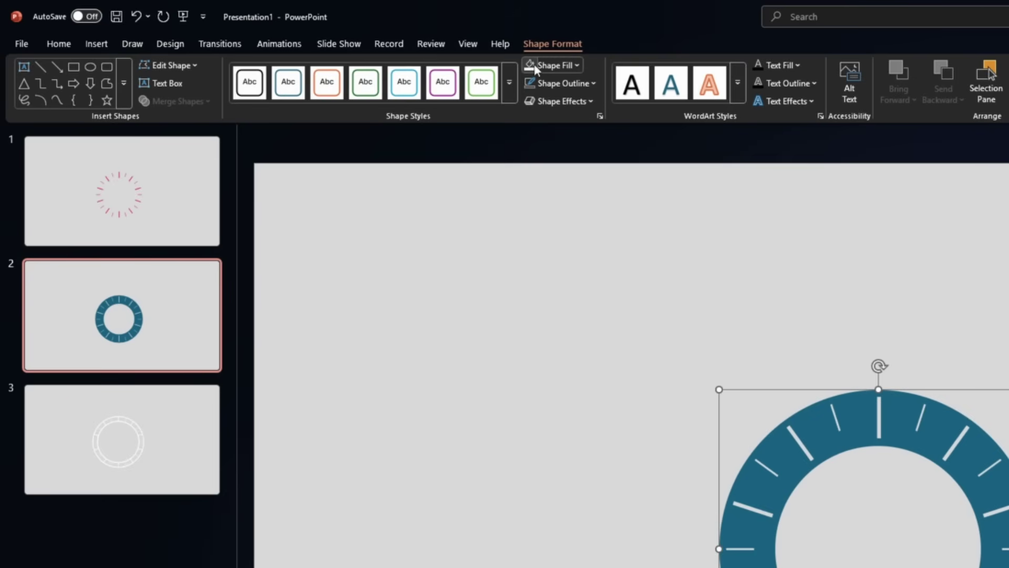
Fill the ring white and save it as the 'Option 2' picture in Backgrounds
{"action": "left_click", "coordinate": [530, 68]}
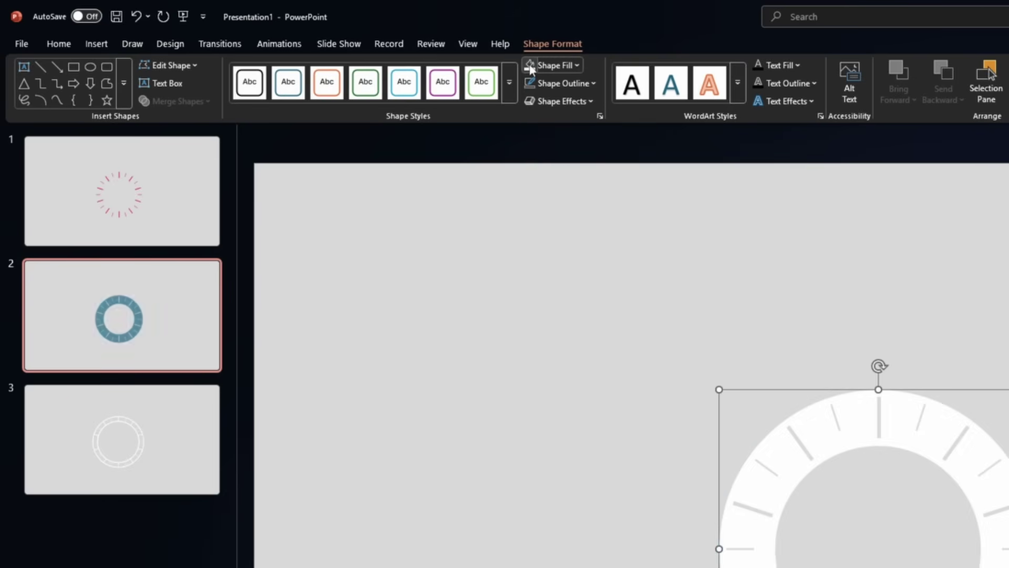
{"action": "right_click", "coordinate": [440, 177]}
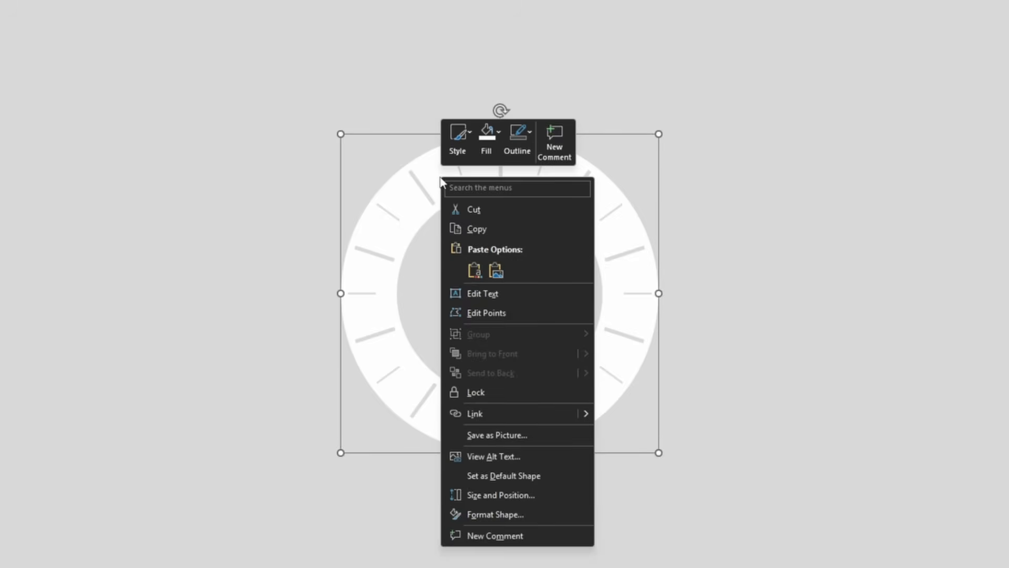
{"action": "left_click", "coordinate": [522, 438]}
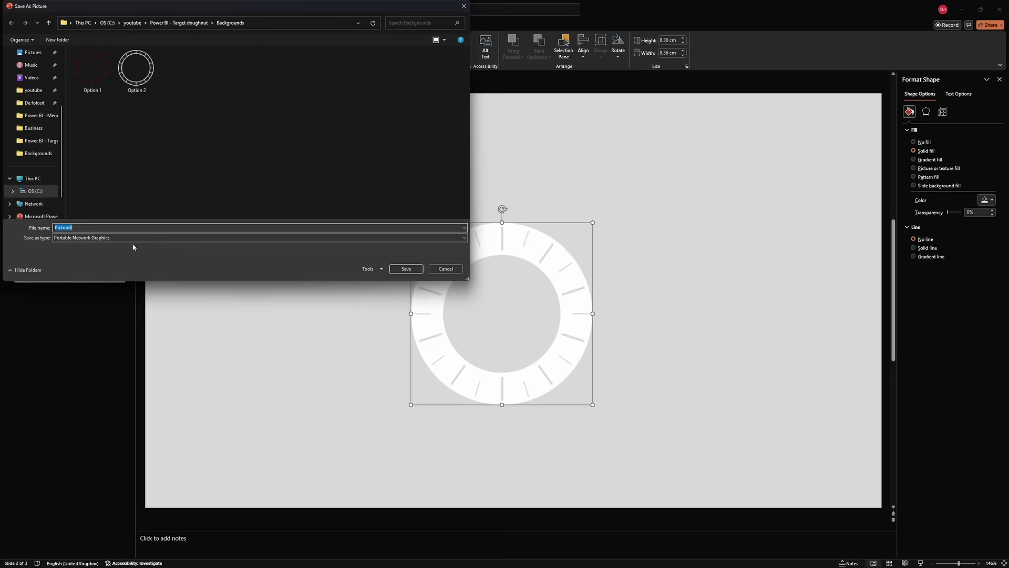
{"action": "left_click", "coordinate": [136, 68]}
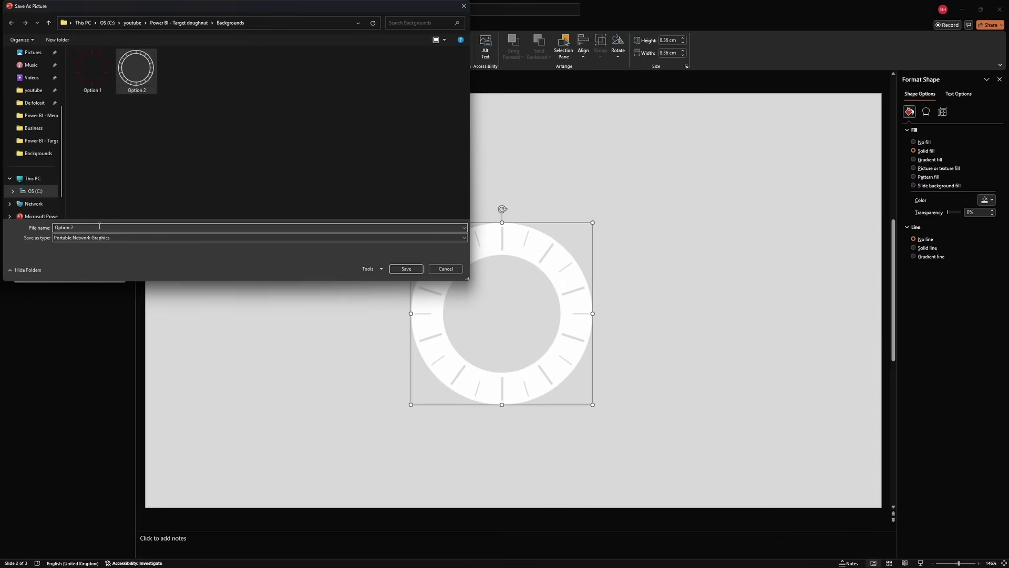
{"action": "key", "text": "Return"}
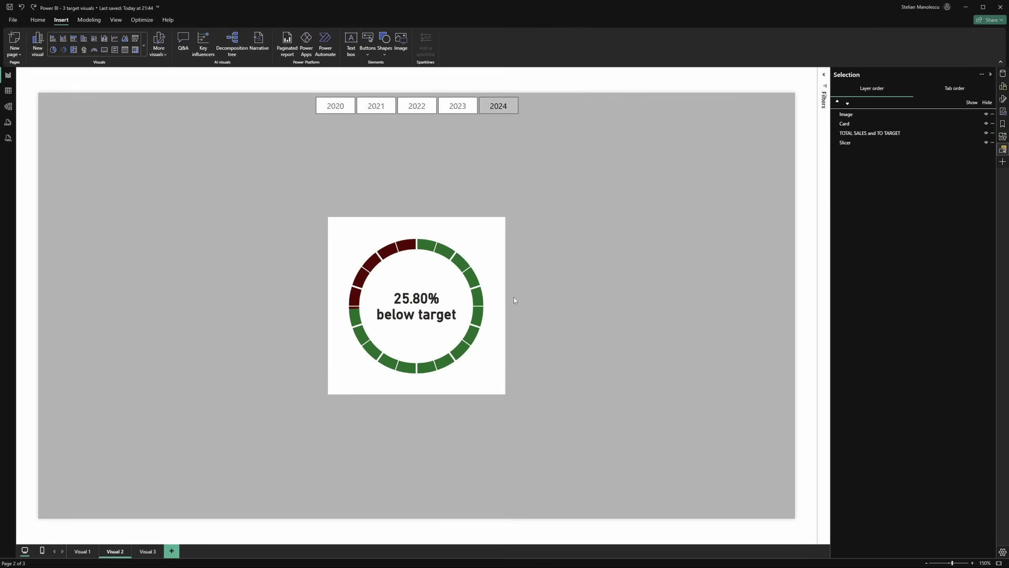
Paste the TOTAL SALES/TO TARGET donut and its '25.80% below target' card onto Visual 3
{"action": "left_click", "coordinate": [869, 134]}
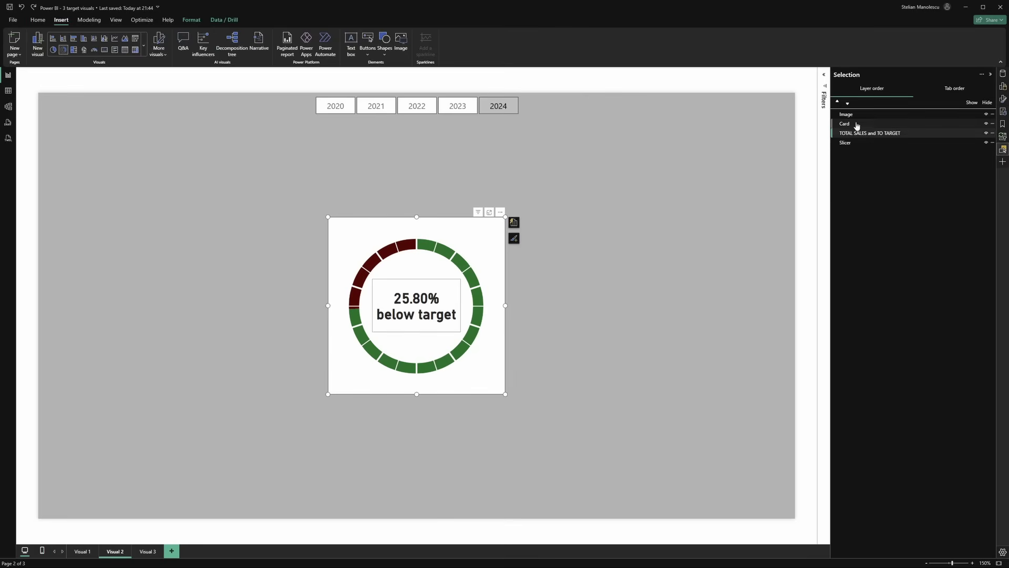
{"action": "left_click", "coordinate": [852, 125], "text": "ctrl"}
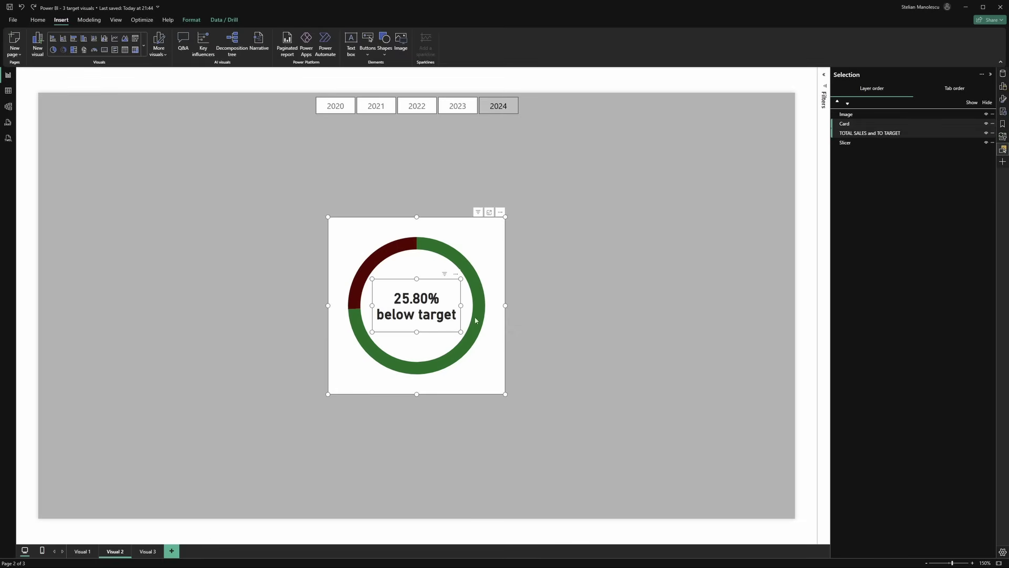
{"action": "left_click", "coordinate": [148, 551]}
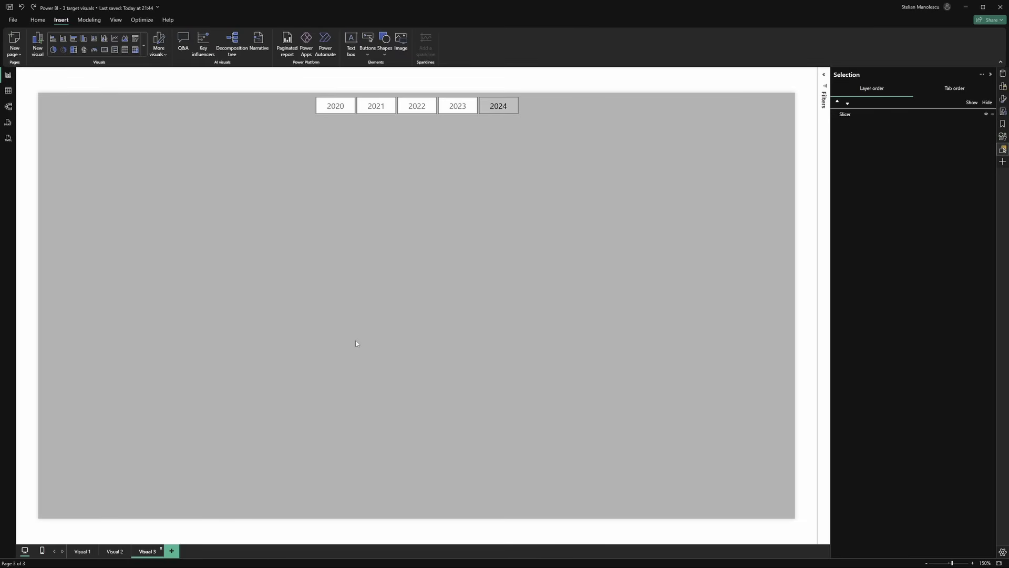
{"action": "key", "text": "ctrl+v"}
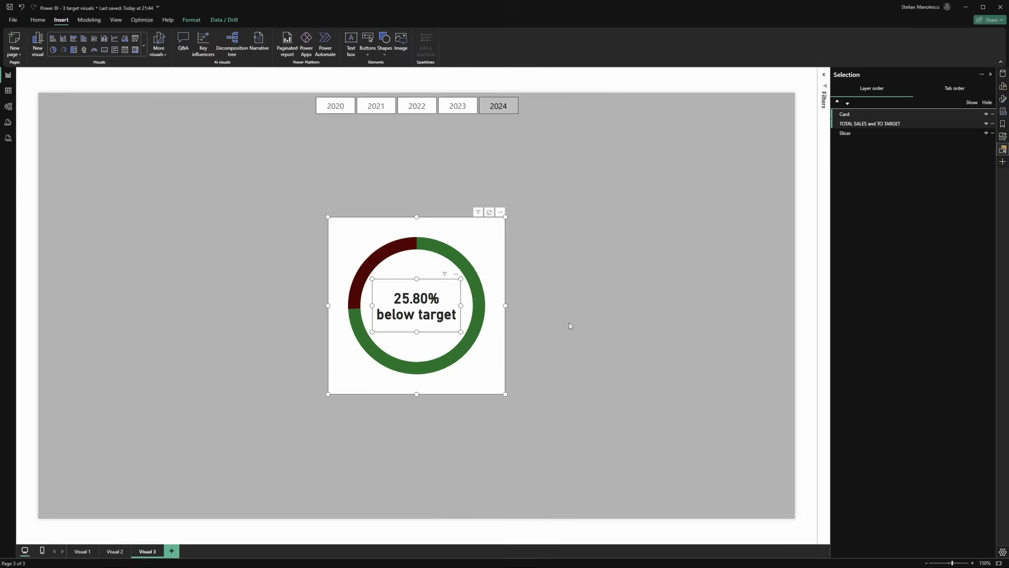
{"action": "left_click", "coordinate": [569, 325]}
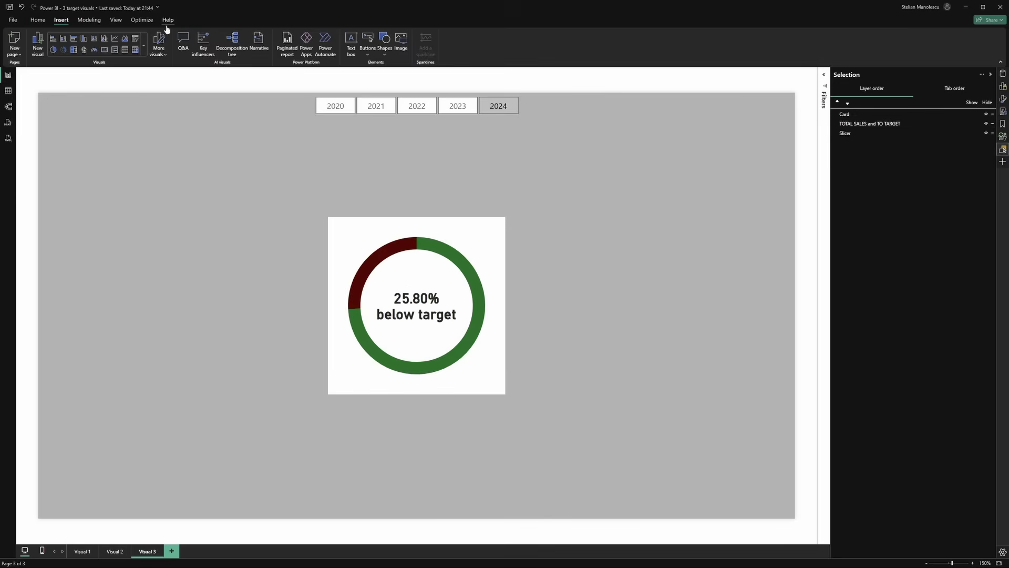
Insert the Option 3 white ticked ring image over the donut on Visual 3
{"action": "left_click", "coordinate": [400, 46]}
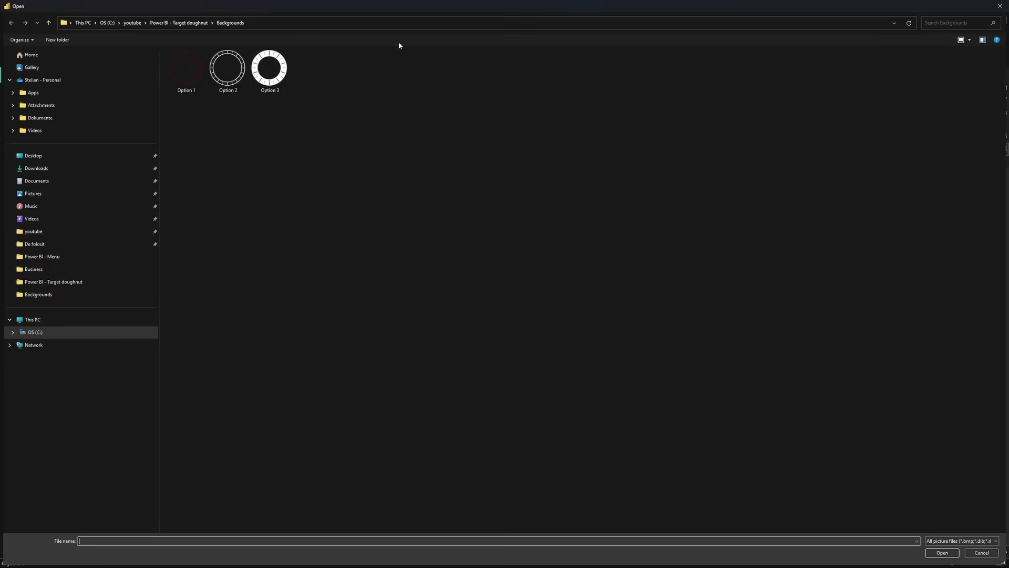
{"action": "left_click", "coordinate": [942, 552]}
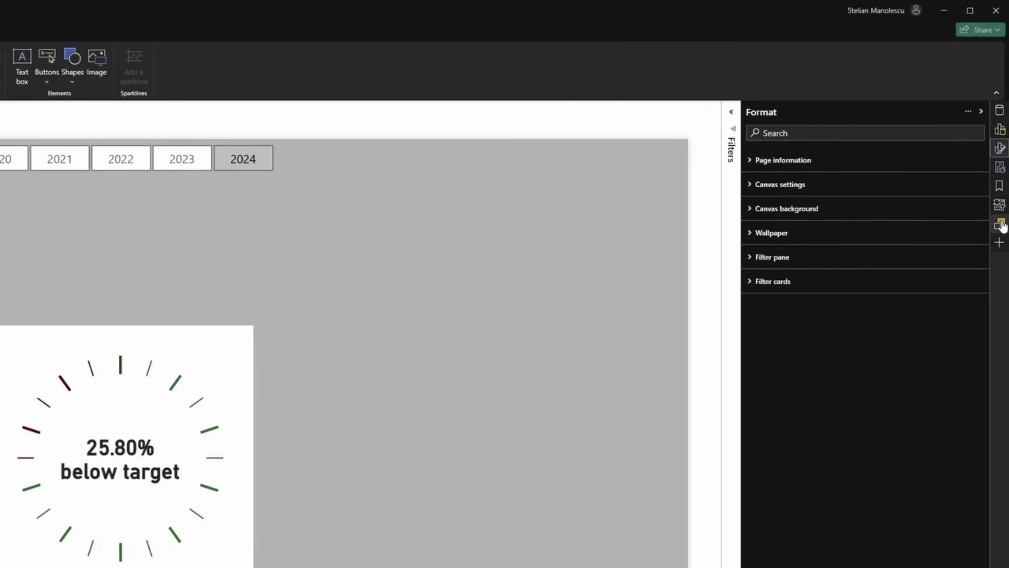
Select the percentage card via the Selection pane and open conditional colour for its callout value
{"action": "left_click", "coordinate": [1000, 224]}
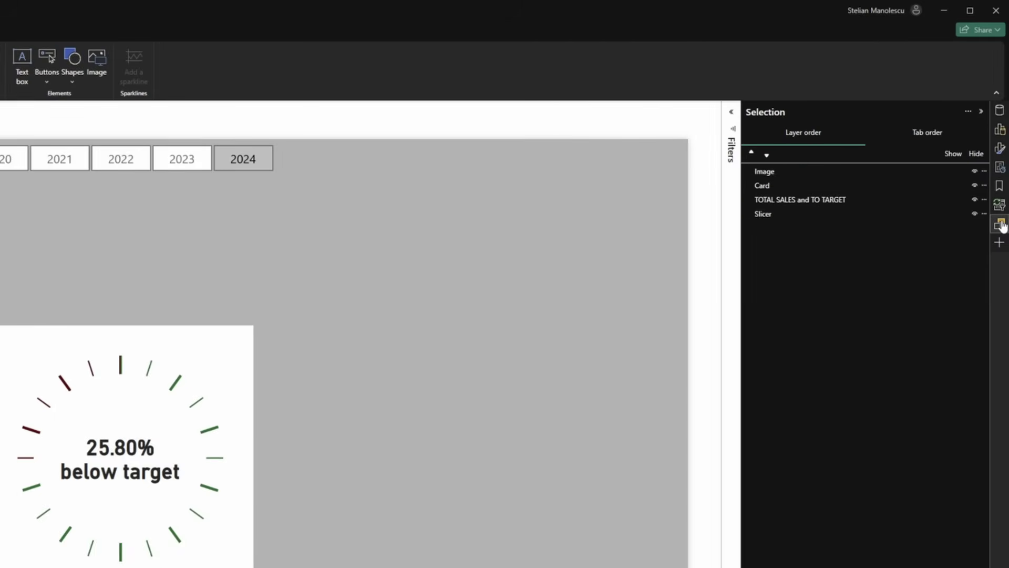
{"action": "left_click", "coordinate": [795, 188]}
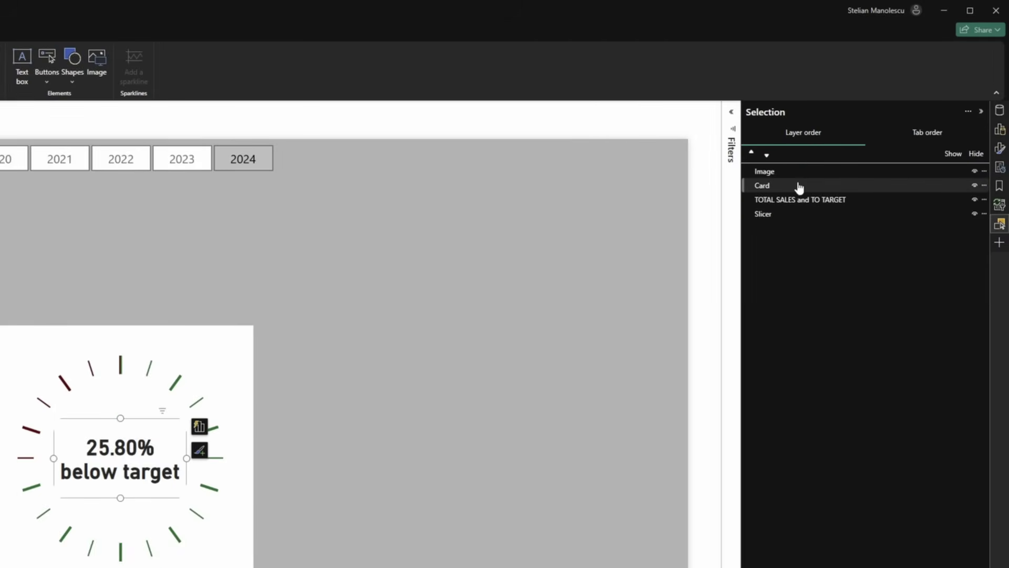
{"action": "left_click", "coordinate": [1001, 150]}
{"action": "left_click", "coordinate": [765, 242]}
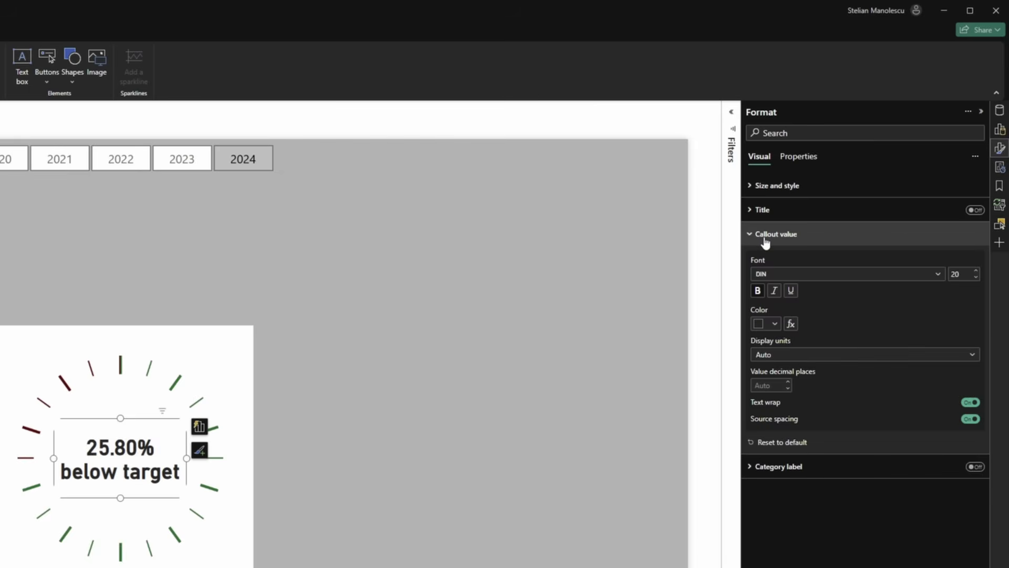
{"action": "left_click", "coordinate": [791, 324]}
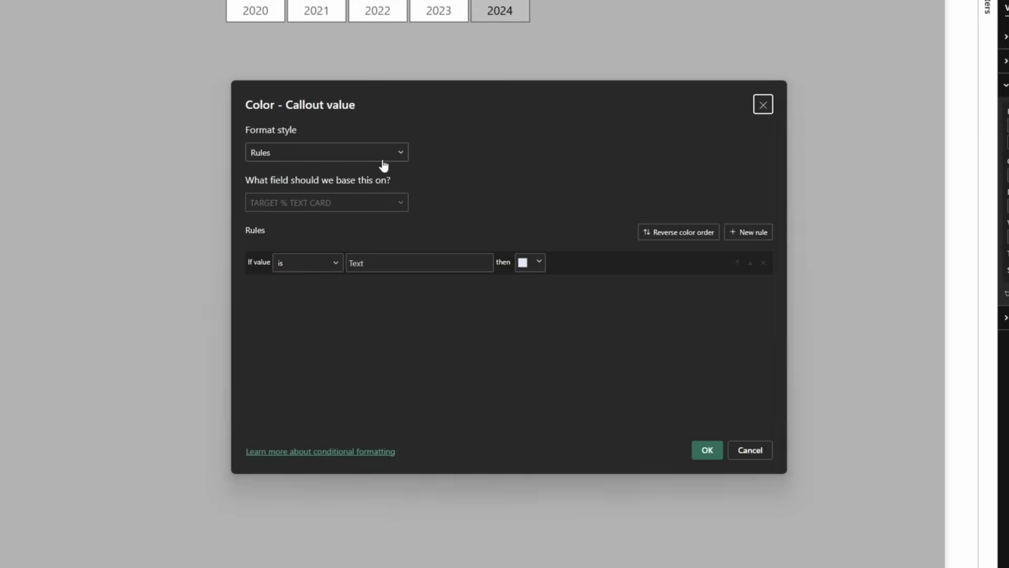
Colour the callout value by Field value, using the COLOUR % TO TARGET measure
{"action": "left_click", "coordinate": [368, 155]}
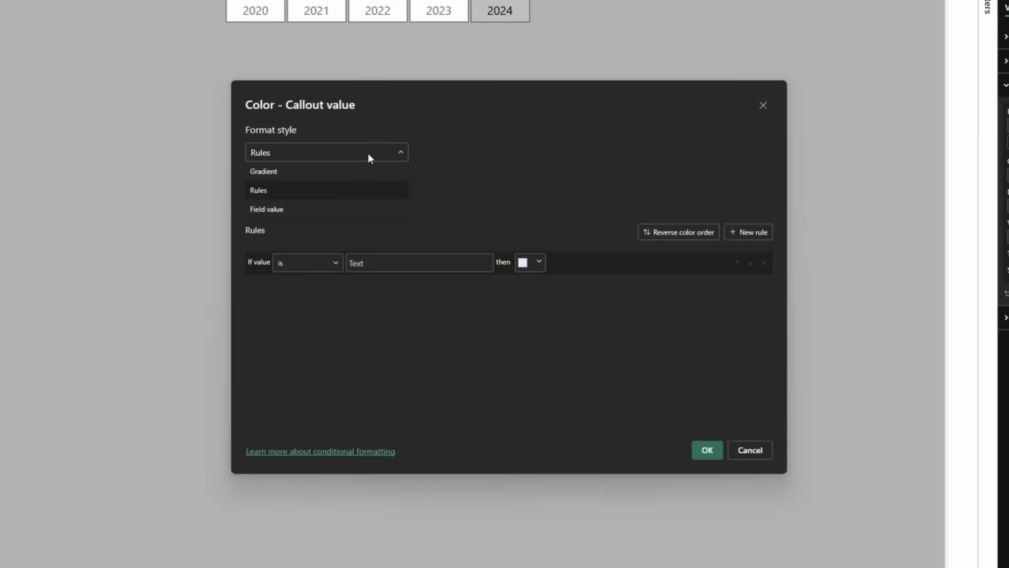
{"action": "left_click", "coordinate": [292, 211]}
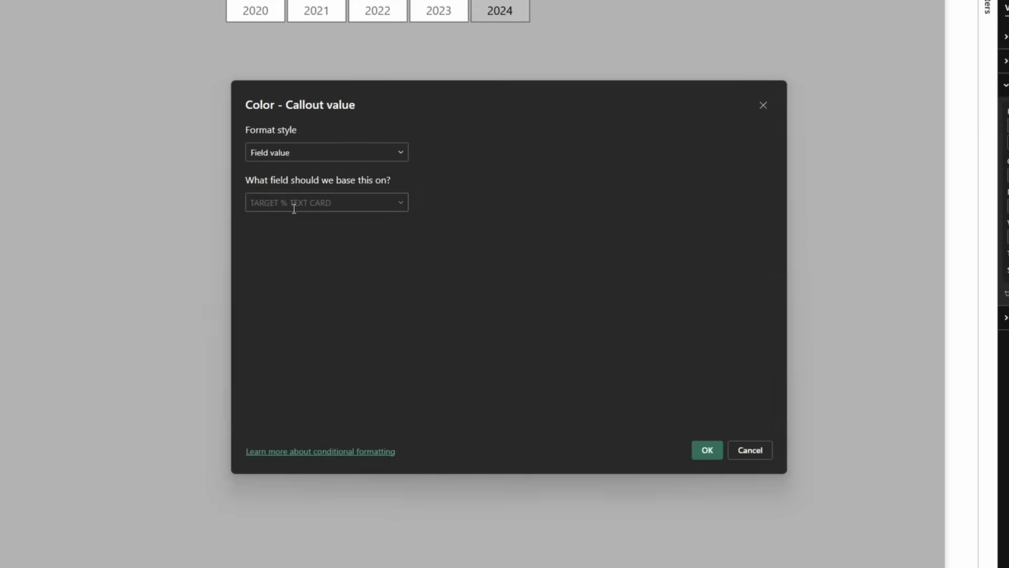
{"action": "left_click", "coordinate": [402, 202]}
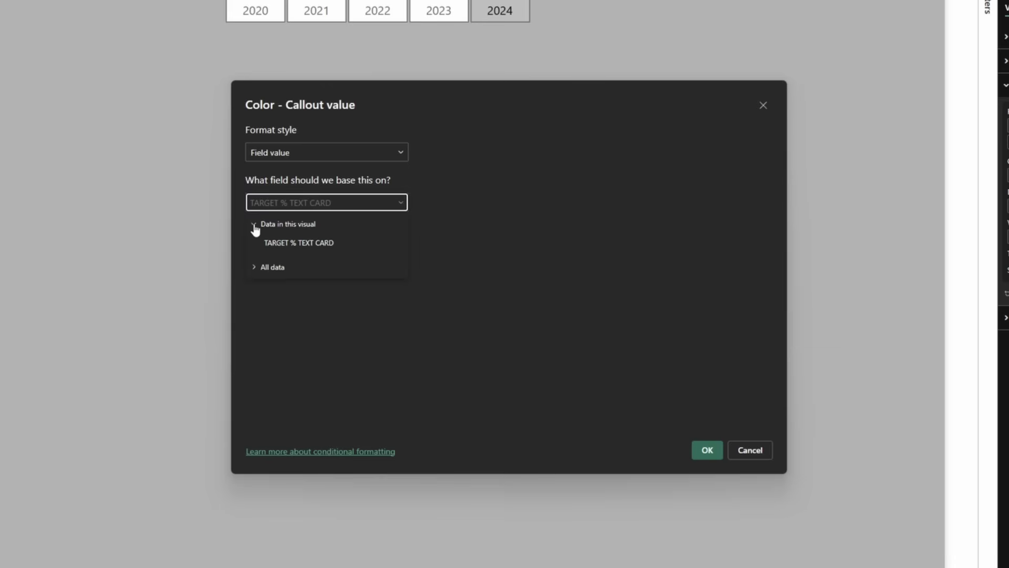
{"action": "left_click", "coordinate": [256, 269]}
{"action": "left_click", "coordinate": [271, 285]}
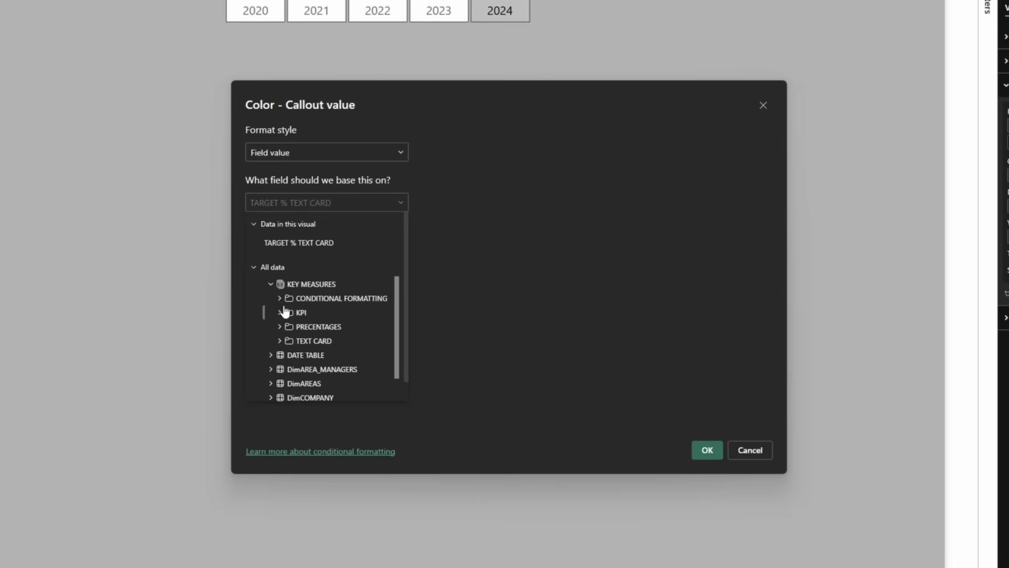
{"action": "left_click", "coordinate": [280, 298]}
{"action": "left_click", "coordinate": [315, 313]}
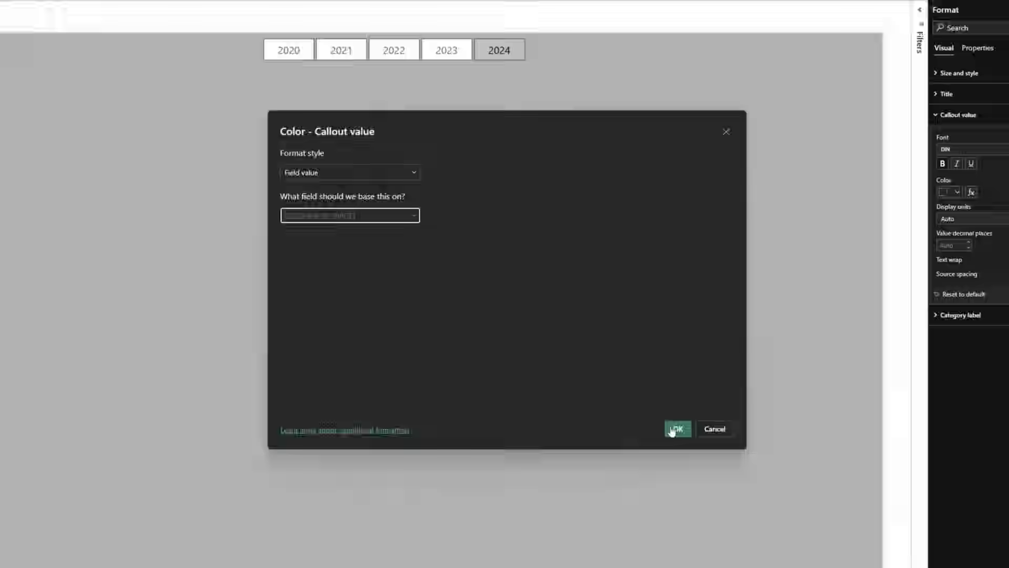
{"action": "left_click", "coordinate": [707, 450]}
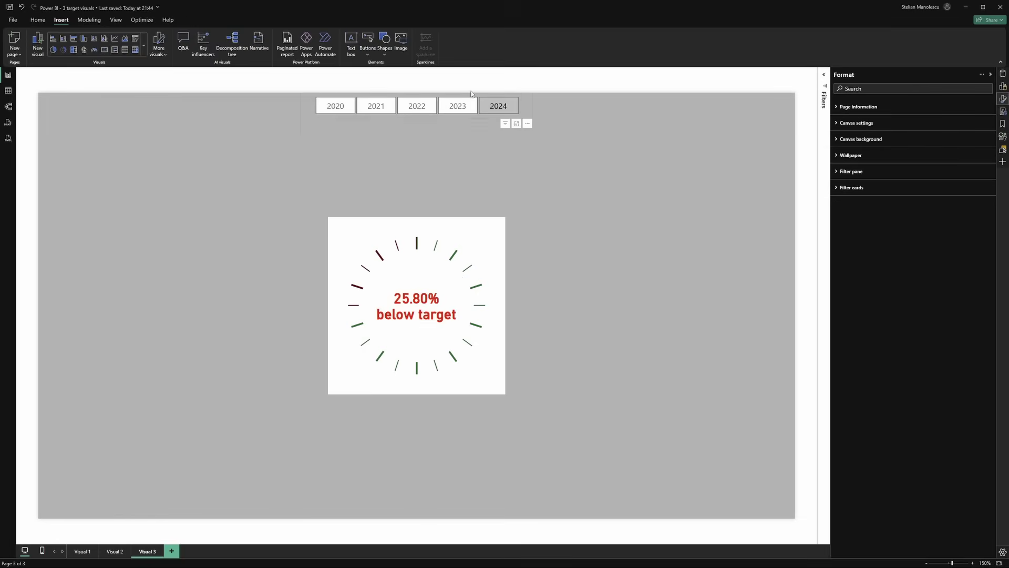
Test the card colours by filtering the year slicer to 2022, then back to 2024
{"action": "left_click", "coordinate": [426, 108]}
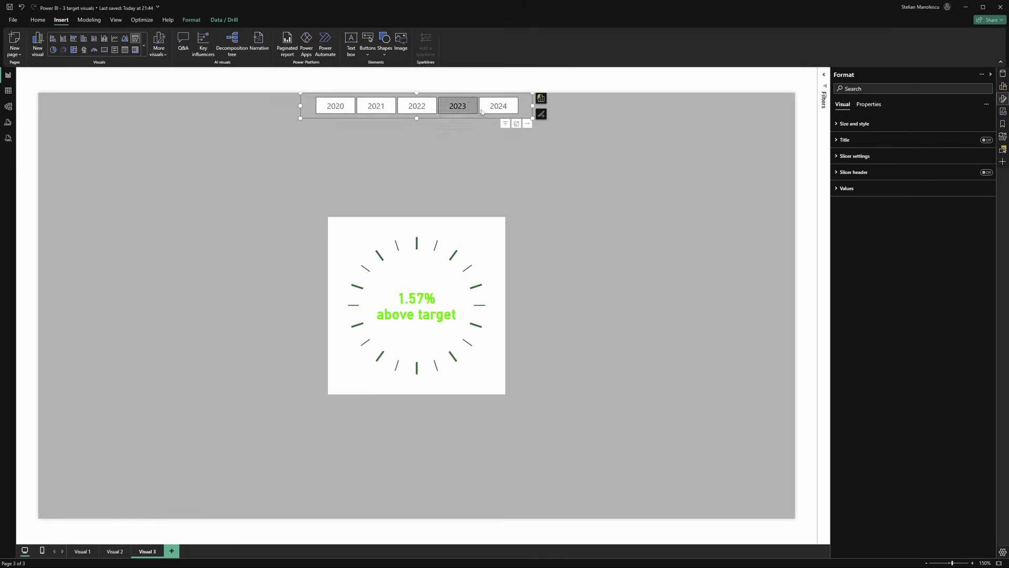
{"action": "left_click", "coordinate": [499, 109]}
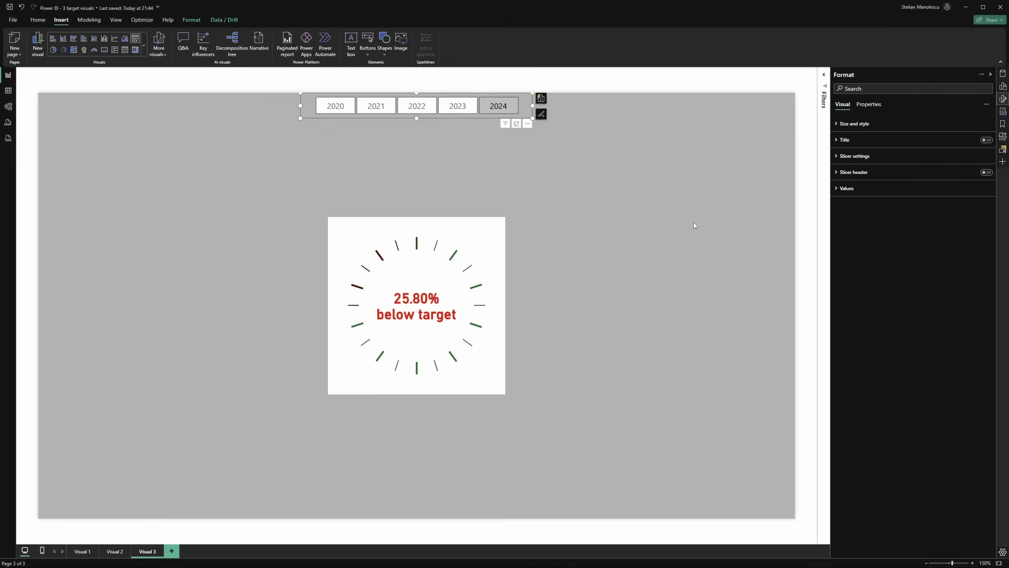
{"action": "left_click", "coordinate": [694, 282]}
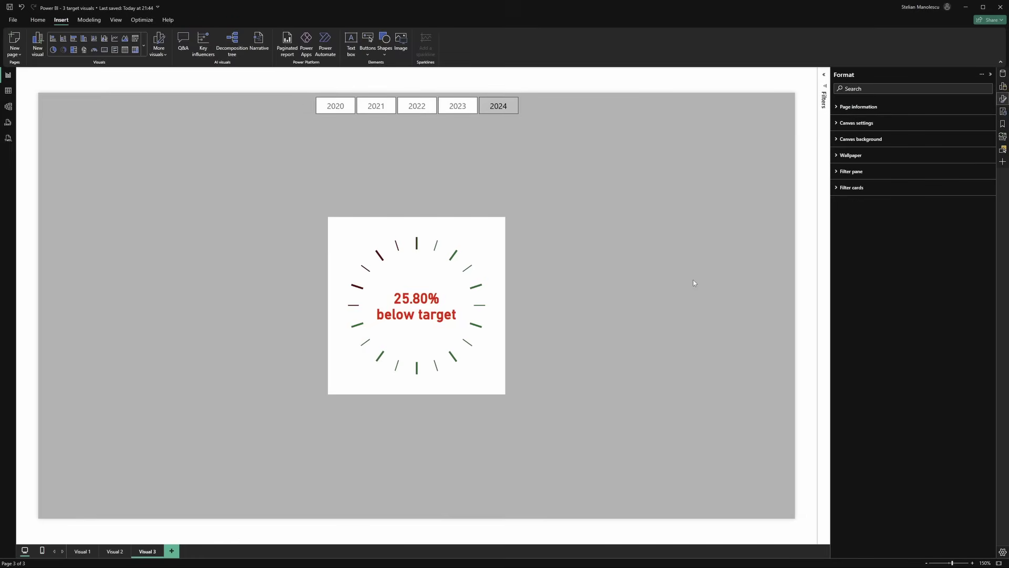
Set the donut's TOTAL SALES slice colour to bright red #FF0000
{"action": "left_click", "coordinate": [497, 389]}
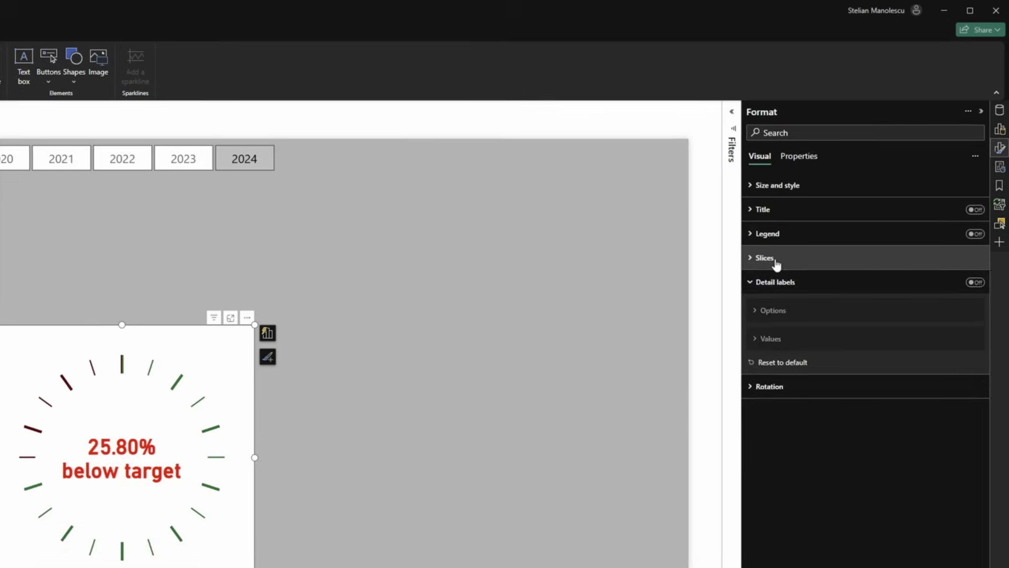
{"action": "left_click", "coordinate": [853, 173]}
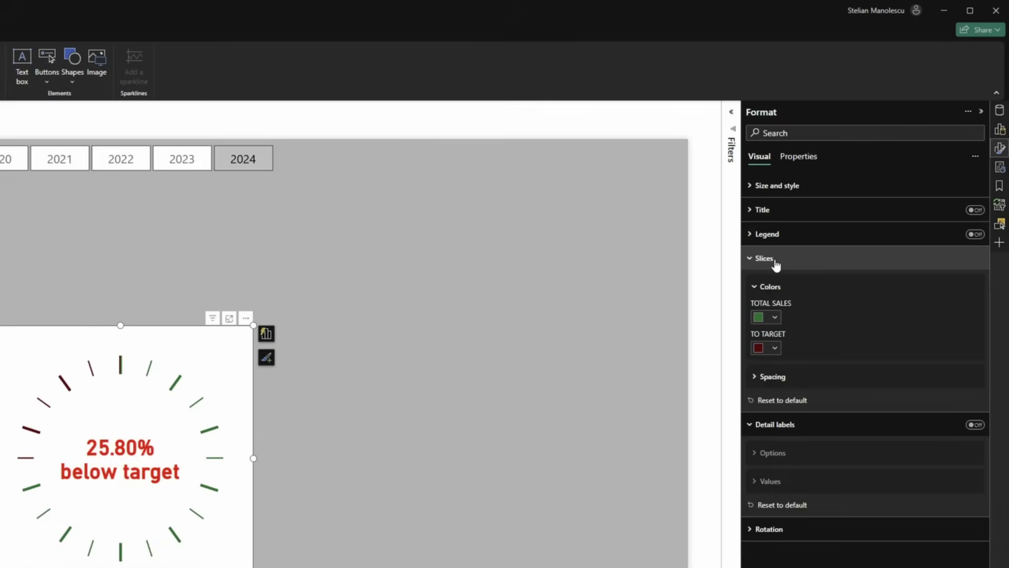
{"action": "left_click", "coordinate": [775, 318]}
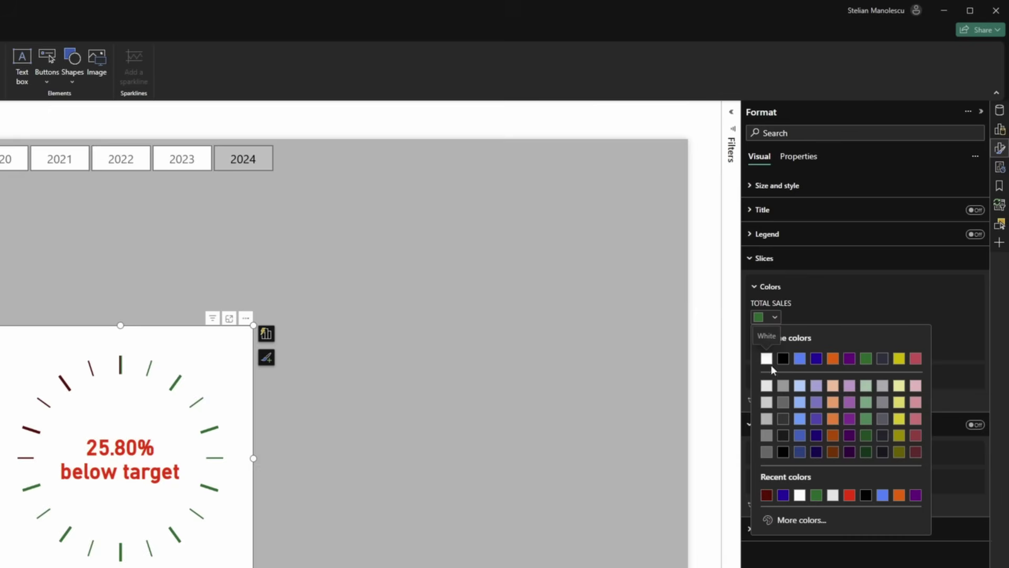
{"action": "left_click", "coordinate": [798, 519]}
{"action": "left_click_drag", "start_coordinate": [766, 486], "coordinate": [761, 481]}
{"action": "left_click_drag", "start_coordinate": [913, 360], "coordinate": [939, 323]}
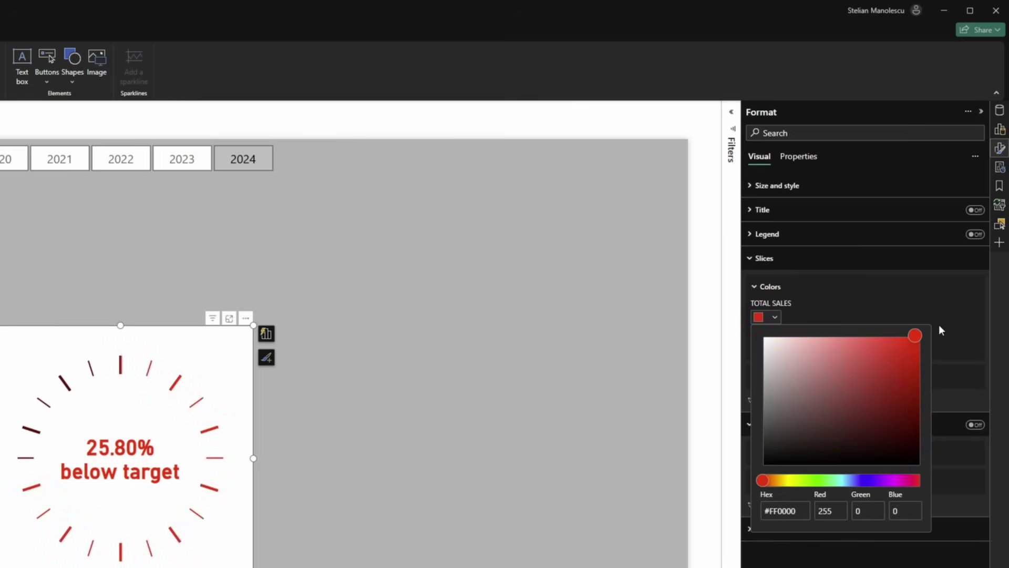
{"action": "left_click", "coordinate": [913, 293]}
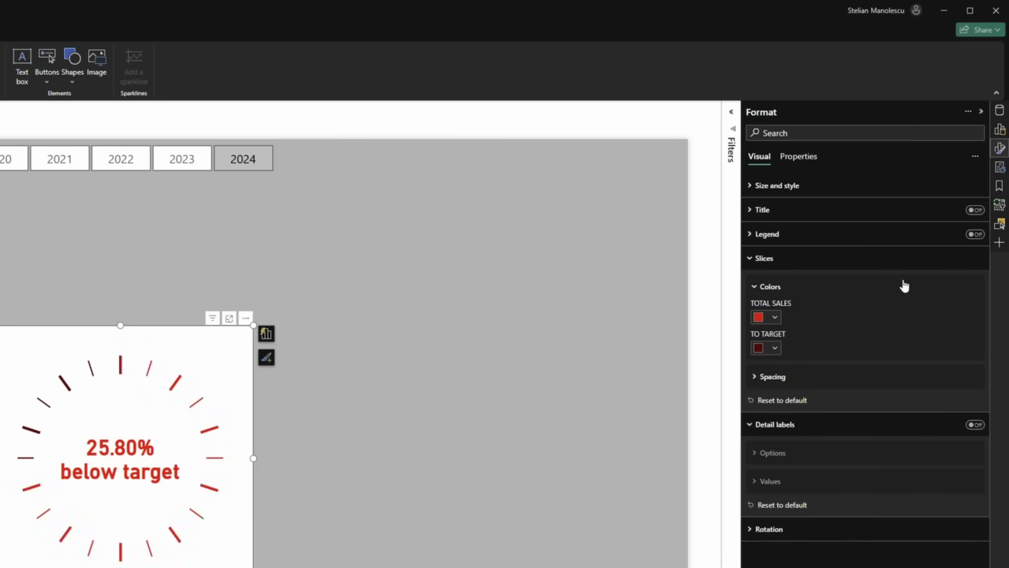
Darken the TO TARGET slice colour to a near-black red, #330000
{"action": "left_click", "coordinate": [775, 349]}
{"action": "left_click", "coordinate": [794, 550]}
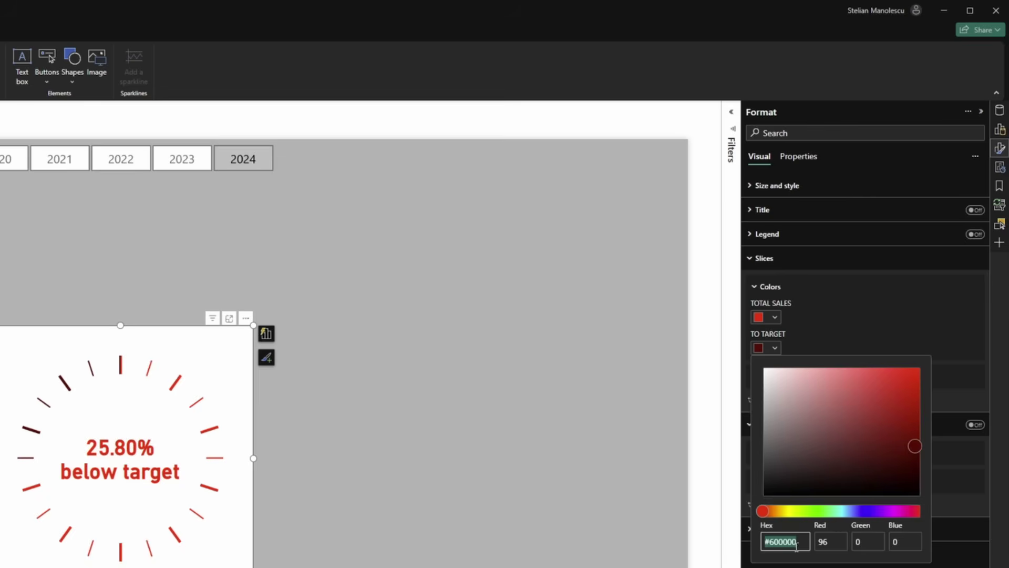
{"action": "left_click_drag", "start_coordinate": [913, 460], "coordinate": [920, 469]}
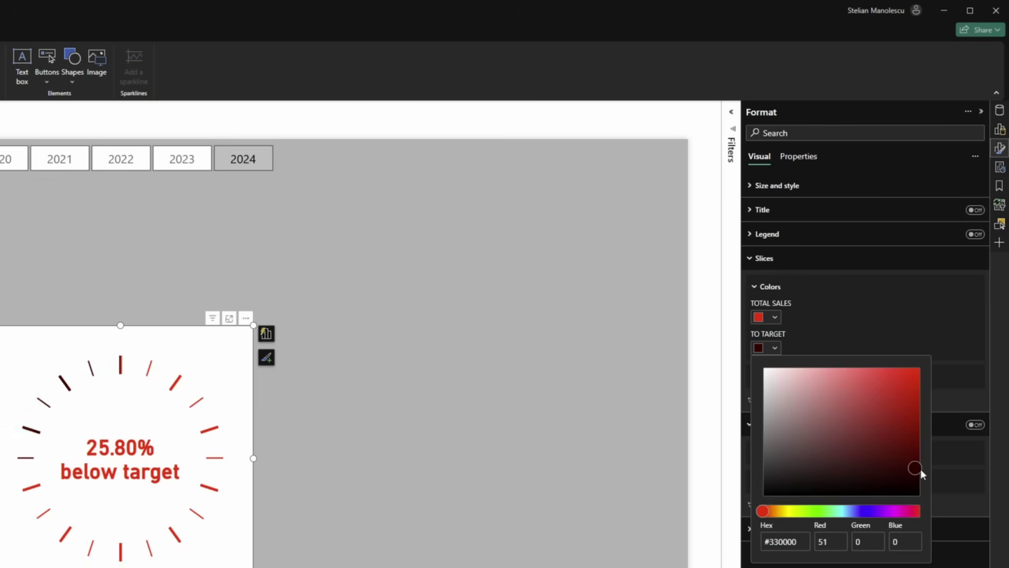